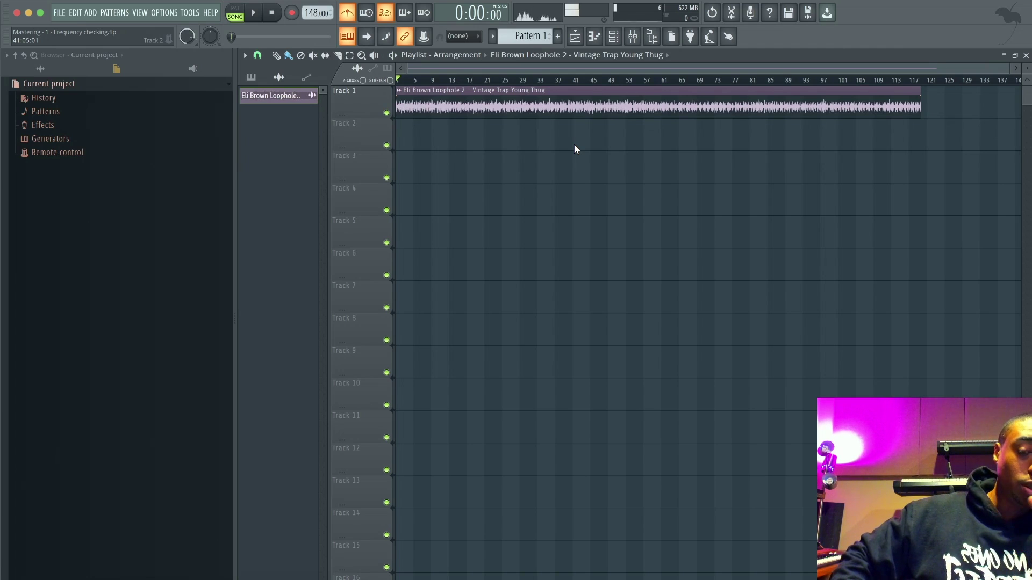
# Show the mixer and reset the Master track, removing all of its plugins
pyautogui.click(633, 36)
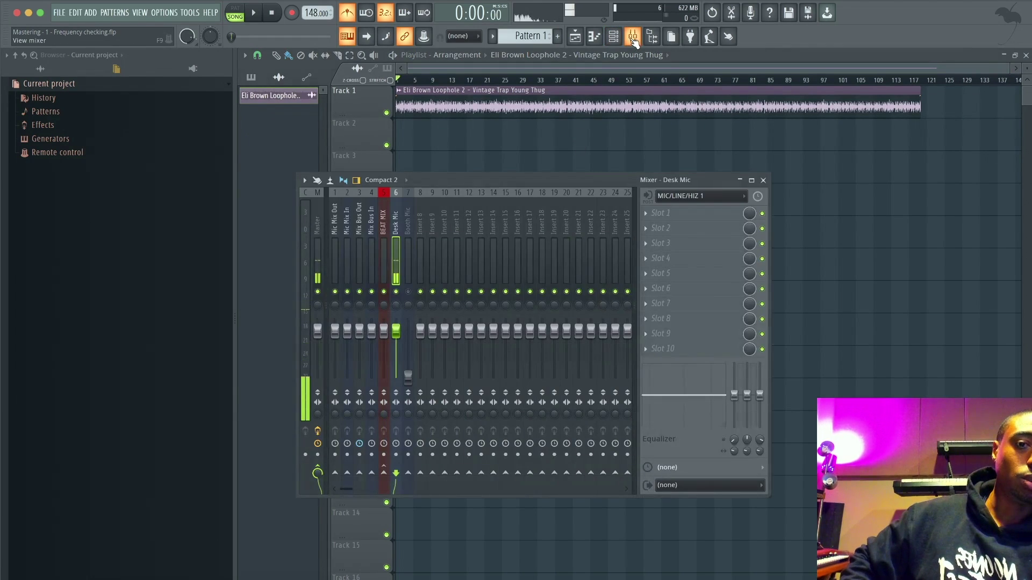
pyautogui.click(321, 222)
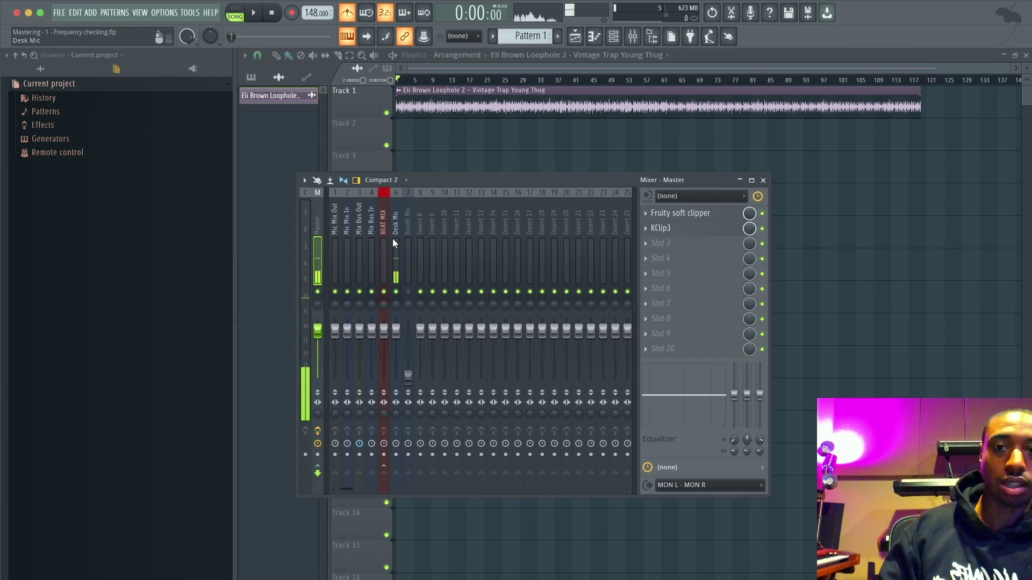
pyautogui.rightClick(318, 230)
pyautogui.press('d')
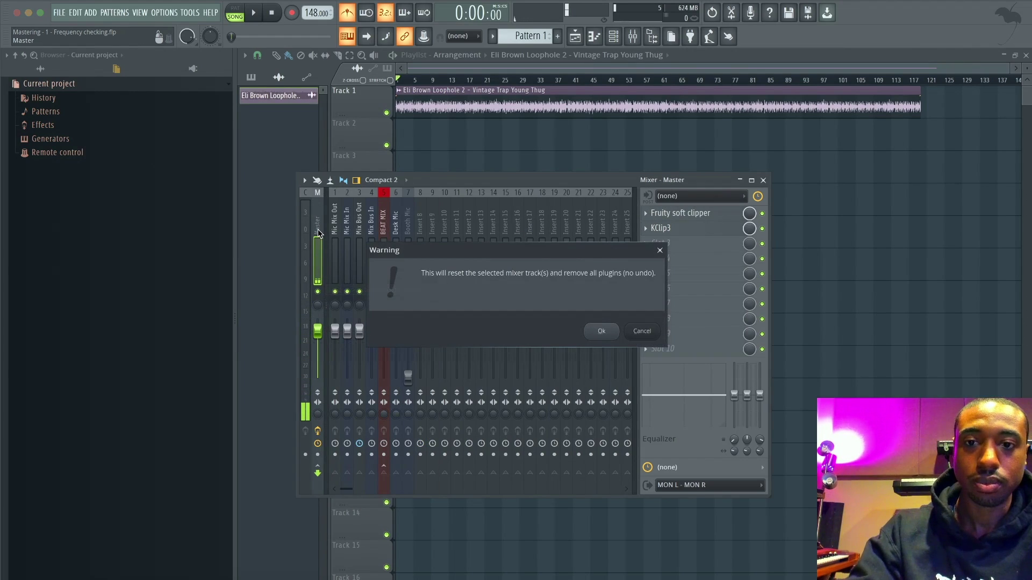
pyautogui.press('Return')
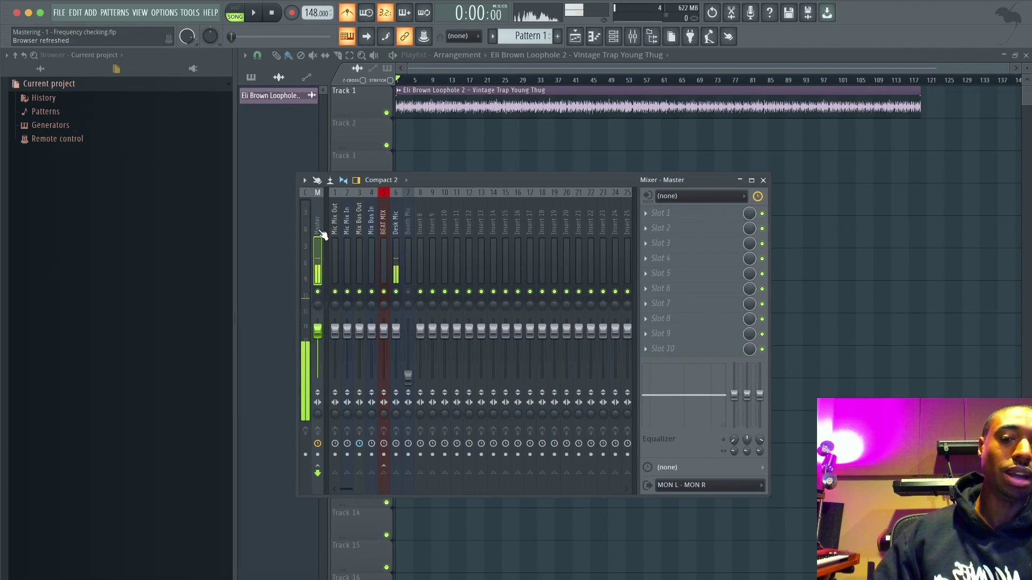
# Load Ozone 9 Vintage Tape into the Master track's first effect slot and close its window
pyautogui.click(643, 225)
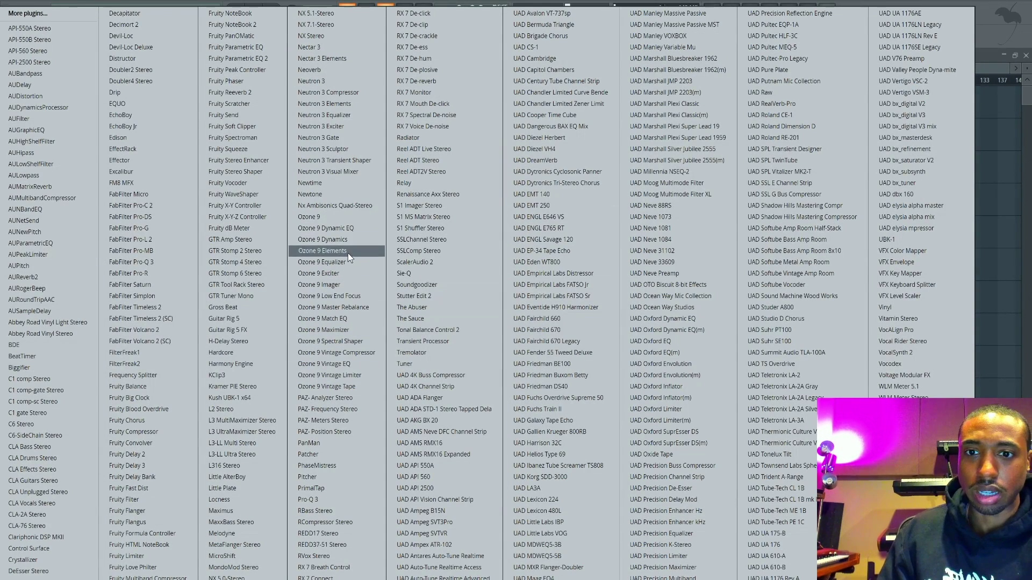
pyautogui.click(357, 387)
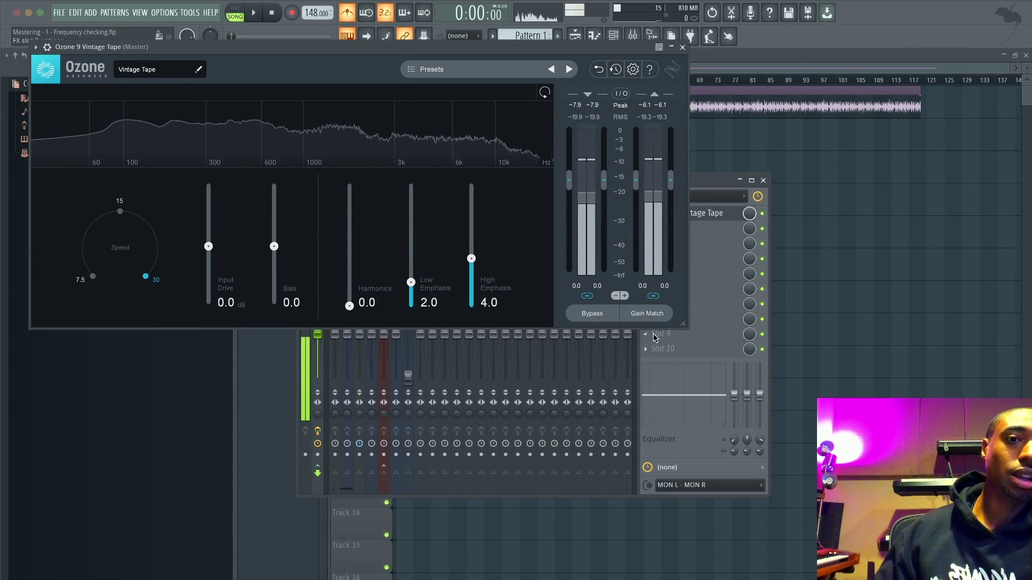
pyautogui.press('Escape')
# Hide the mixer and make Track 1 taller in the playlist to show its waveform around bars 45 to 55 enlarged
pyautogui.scroll(3, 609, 129)
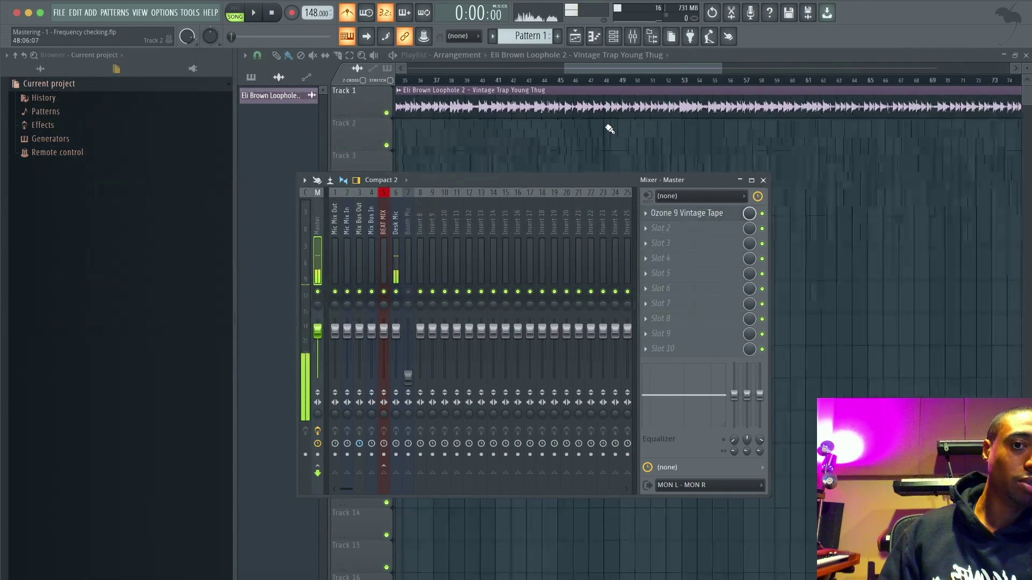
pyautogui.scroll(3, 609, 129)
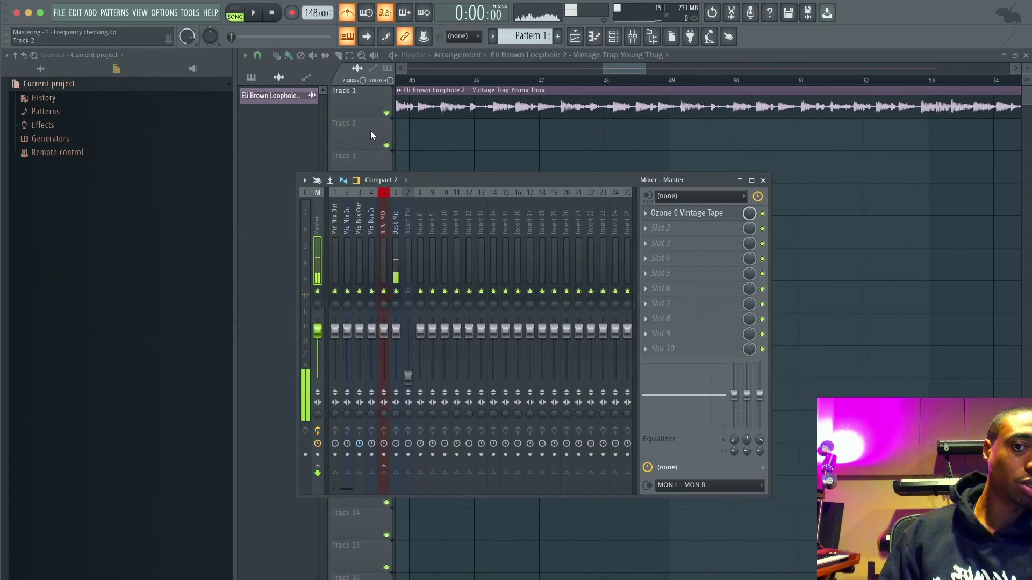
pyautogui.press('F9')
pyautogui.moveTo(374, 116); pyautogui.dragTo(376, 208)
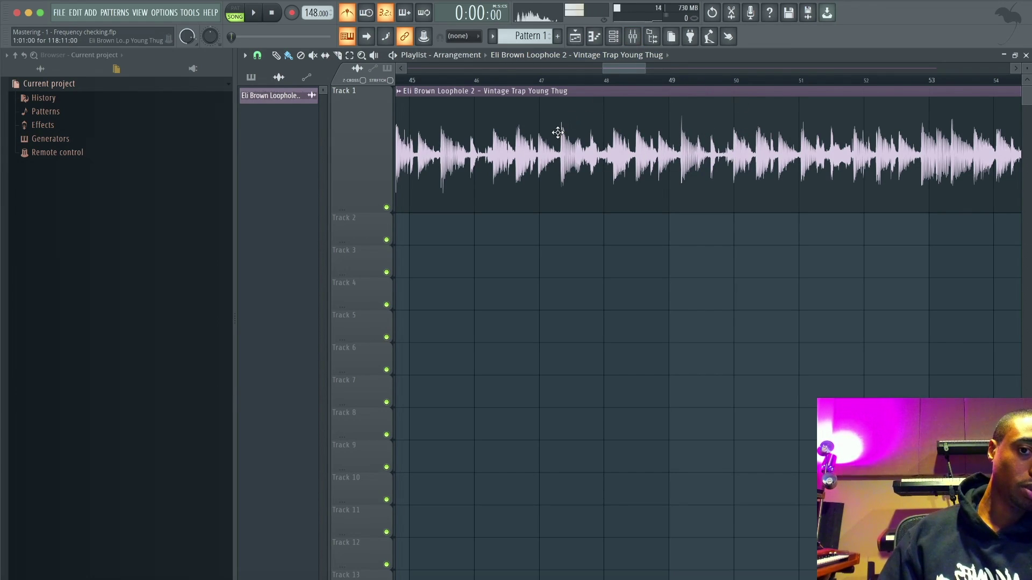
pyautogui.scroll(4, 559, 129)
pyautogui.scroll(-4, 560, 128)
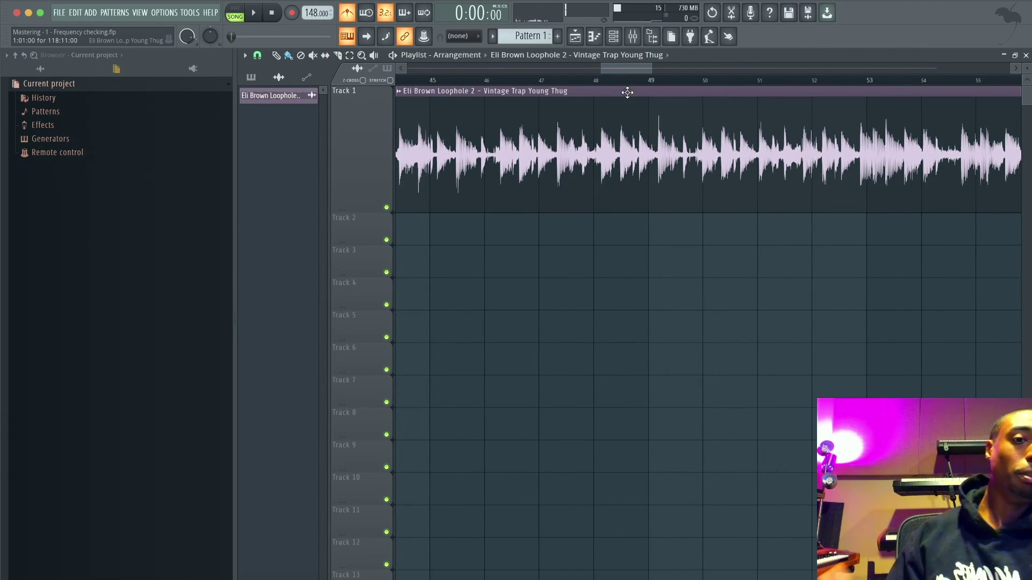
# Open Vintage Tape from the Master track, place the mixer window clear of it, and play the song
pyautogui.click(632, 36)
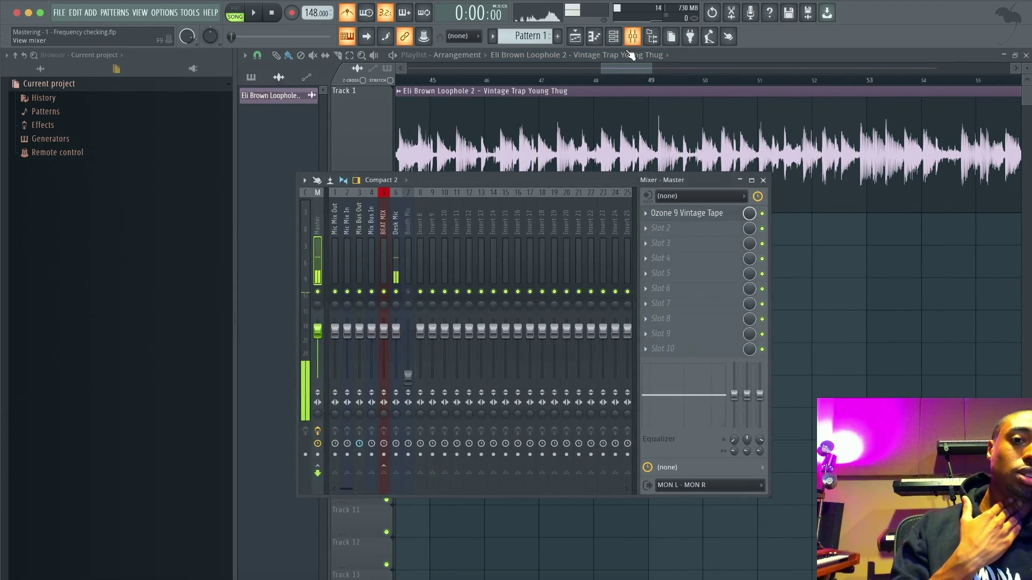
pyautogui.click(672, 214)
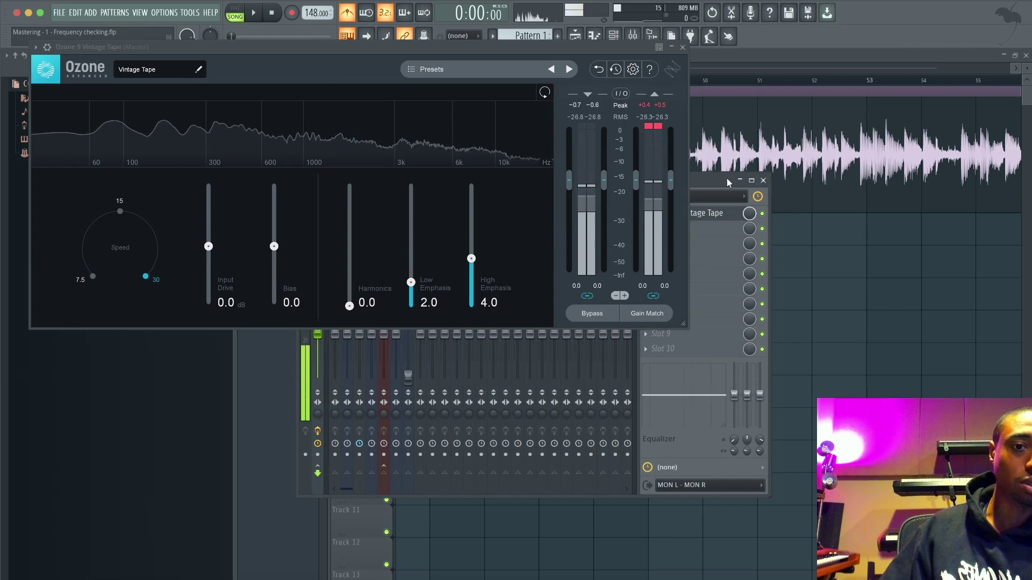
pyautogui.moveTo(721, 180); pyautogui.dragTo(942, 160)
pyautogui.moveTo(829, 162); pyautogui.dragTo(887, 170)
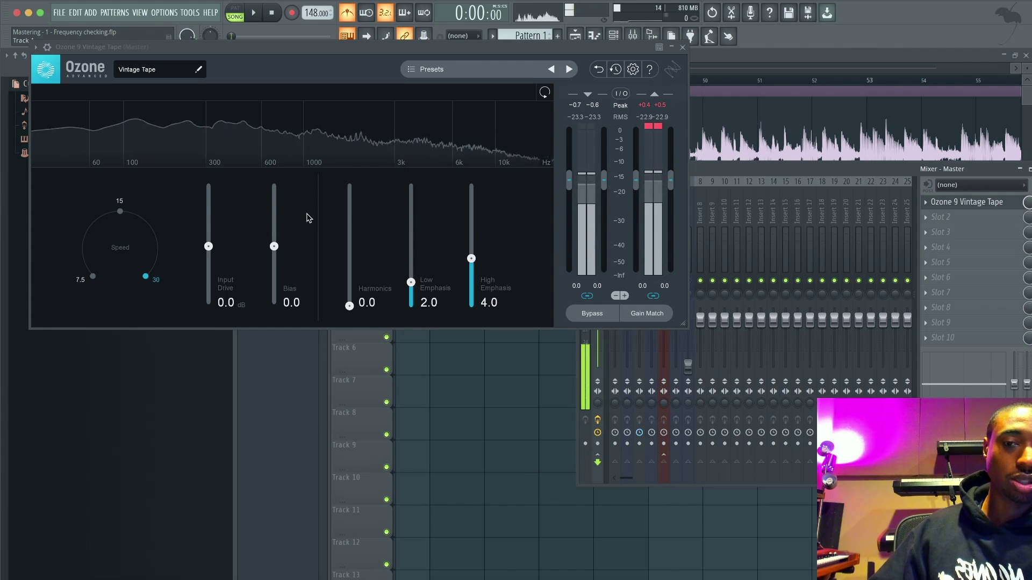
pyautogui.press('space')
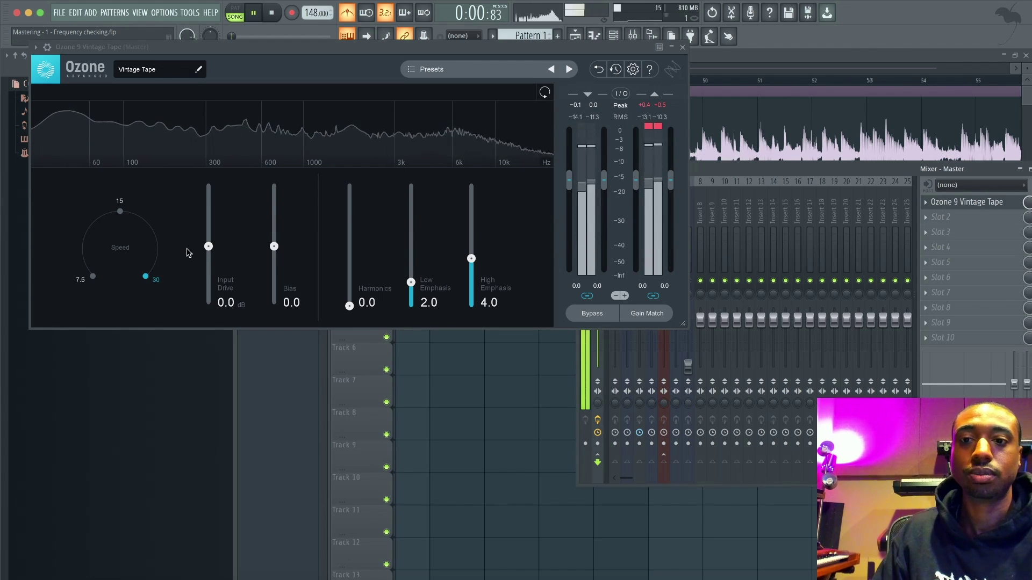
pyautogui.moveTo(717, 172); pyautogui.dragTo(810, 243)
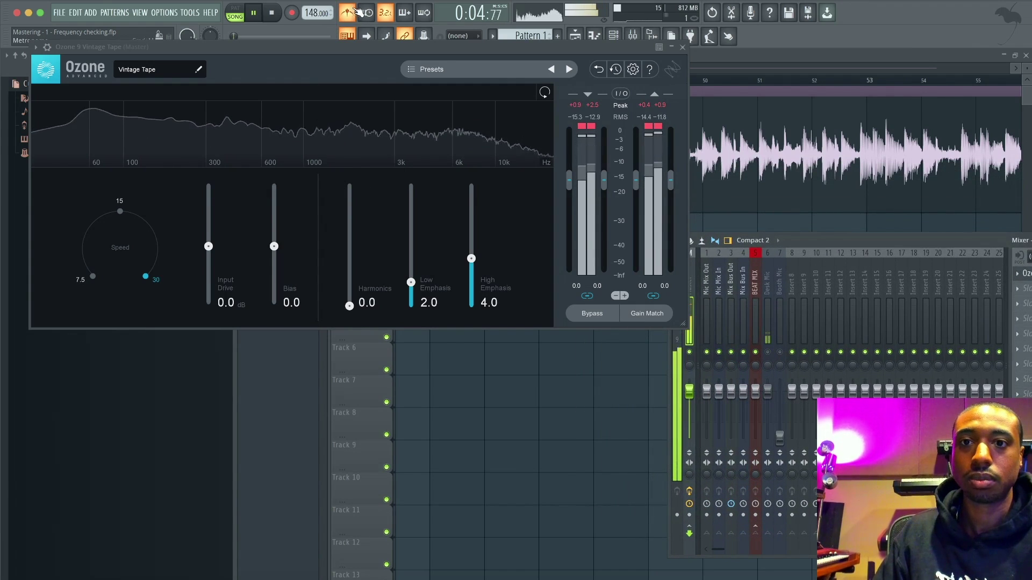
# Set Vintage Tape's Speed to 15 and Input Drive to 5.4 dB, and stop playback with the Desk Mic track unmuted
pyautogui.moveTo(208, 246); pyautogui.dragTo(211, 224)
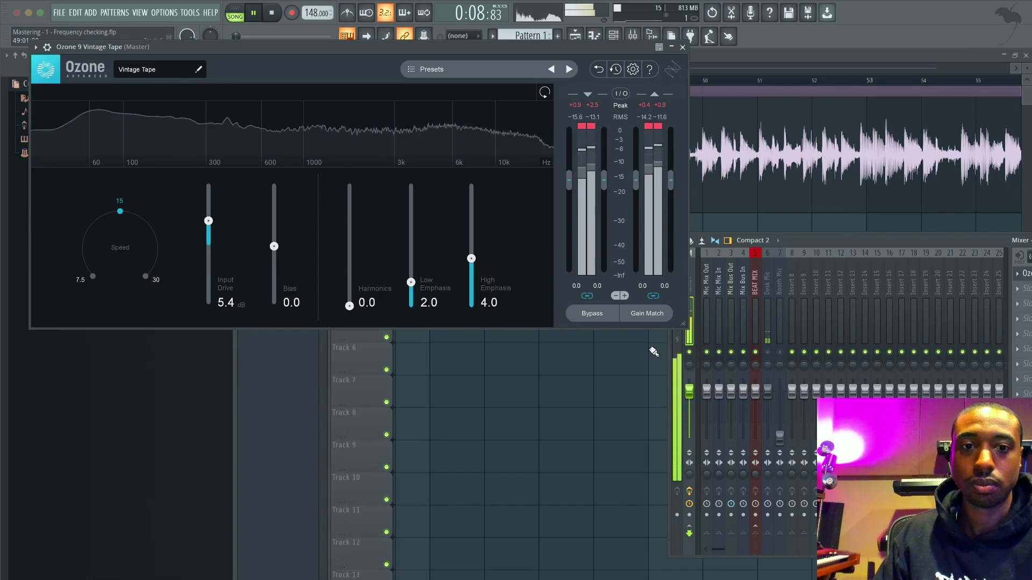
pyautogui.click(768, 352)
pyautogui.press('space')
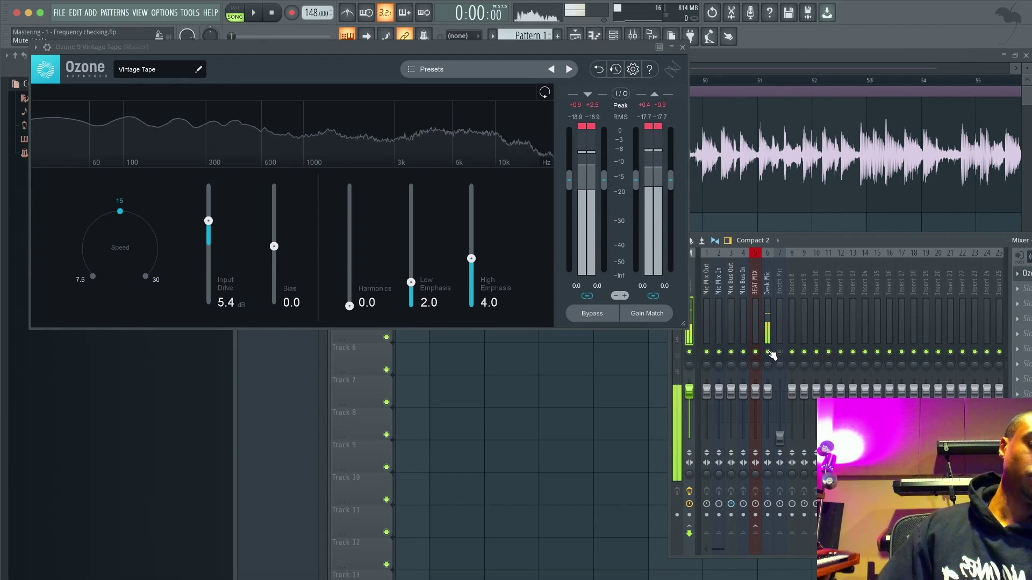
# Mute the Desk Mic track, restart playback and raise Vintage Tape's Input Drive to 19.7 dB
pyautogui.click(768, 352)
pyautogui.press('space')
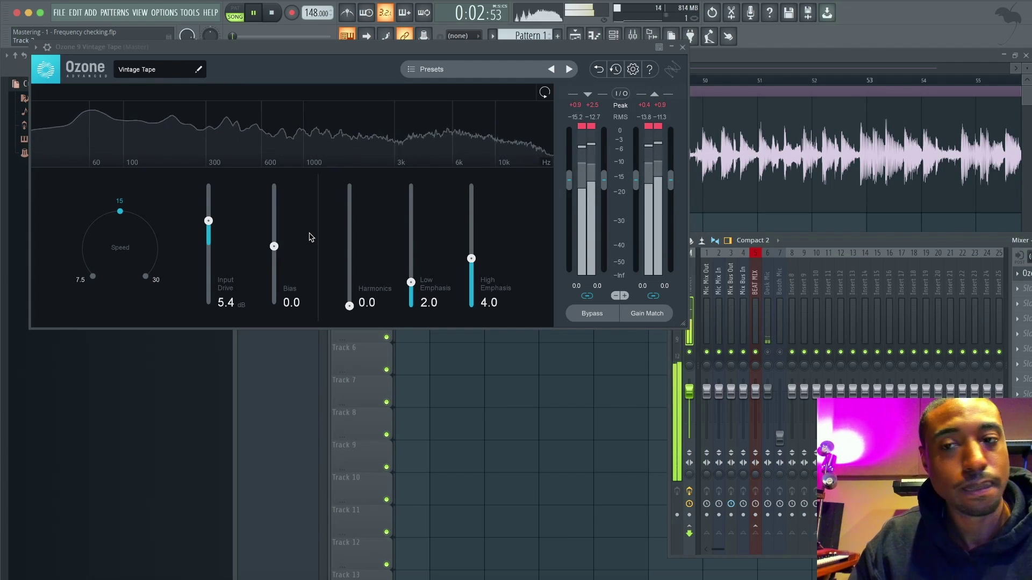
pyautogui.moveTo(209, 220); pyautogui.dragTo(211, 197)
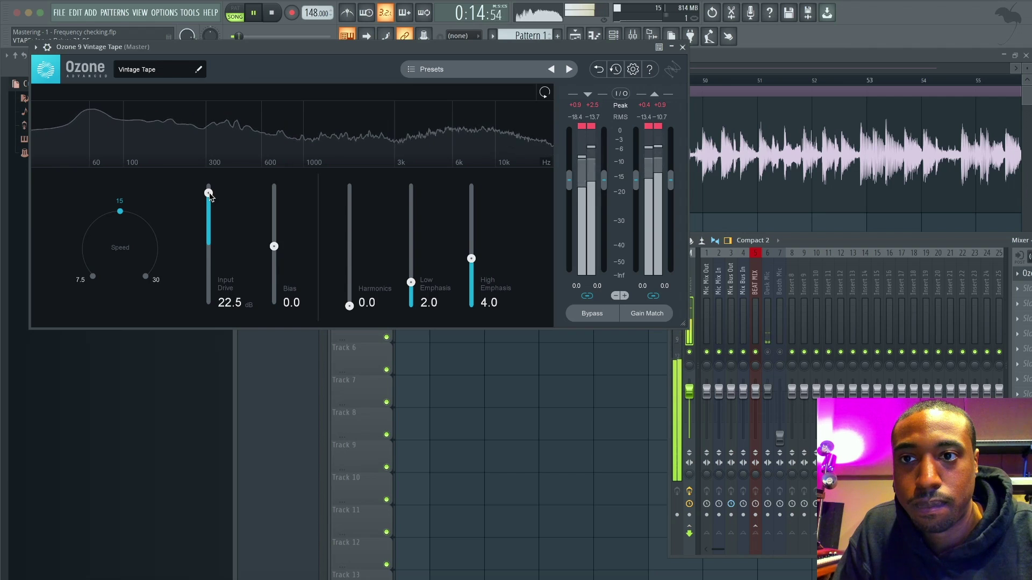
pyautogui.moveTo(209, 194); pyautogui.dragTo(209, 204)
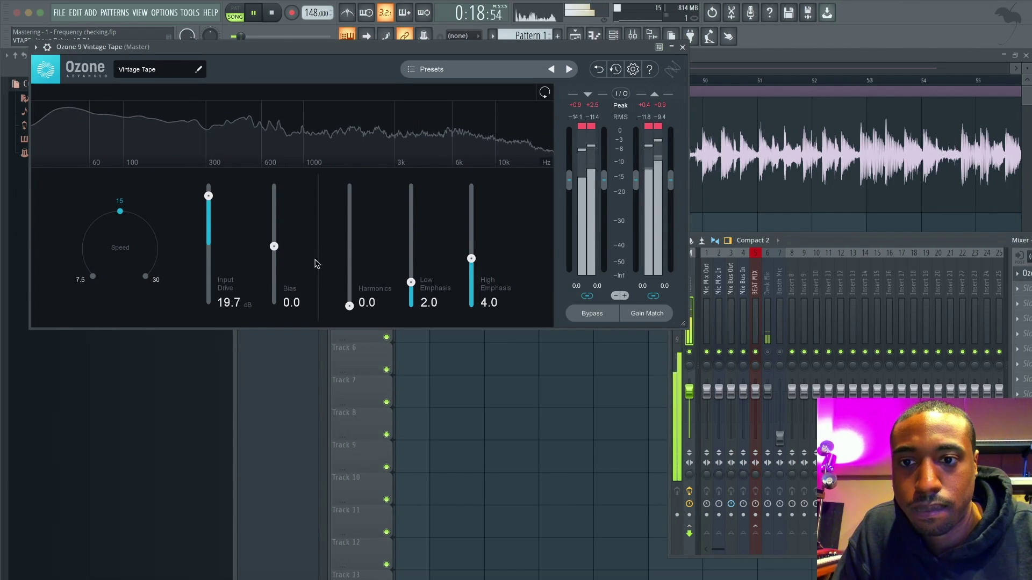
# Try Vintage Tape's Bias at -10.0, reset it to 0.0, and enable Gain Match
pyautogui.moveTo(275, 226); pyautogui.dragTo(275, 304)
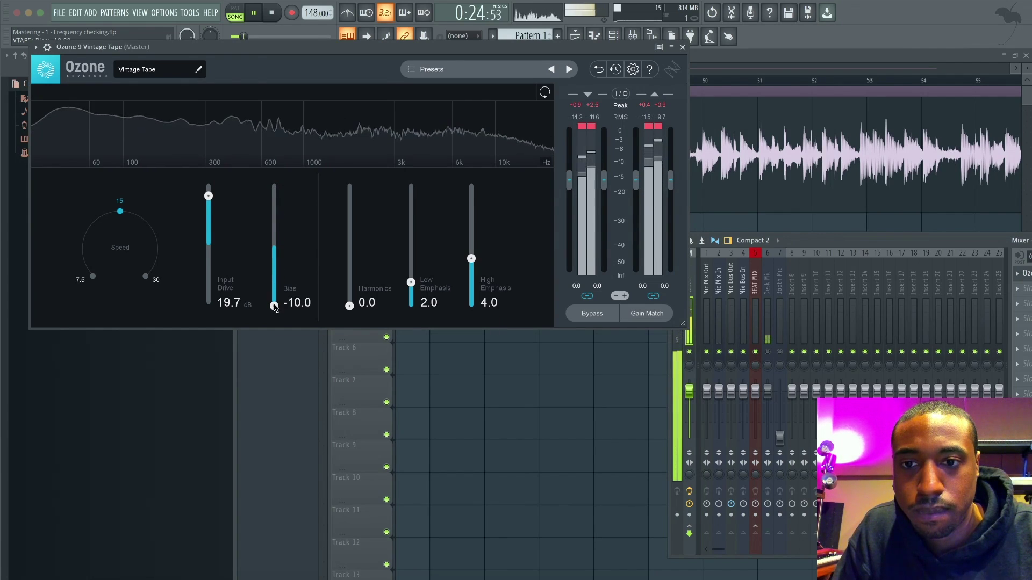
pyautogui.keyDown('alt'); pyautogui.click(274, 306); pyautogui.keyUp('alt')
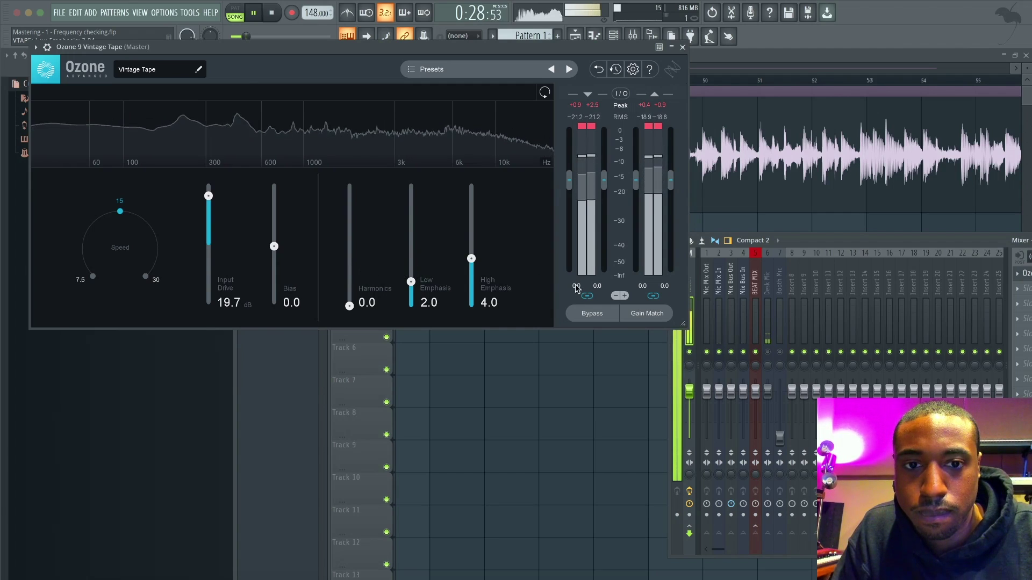
pyautogui.click(644, 313)
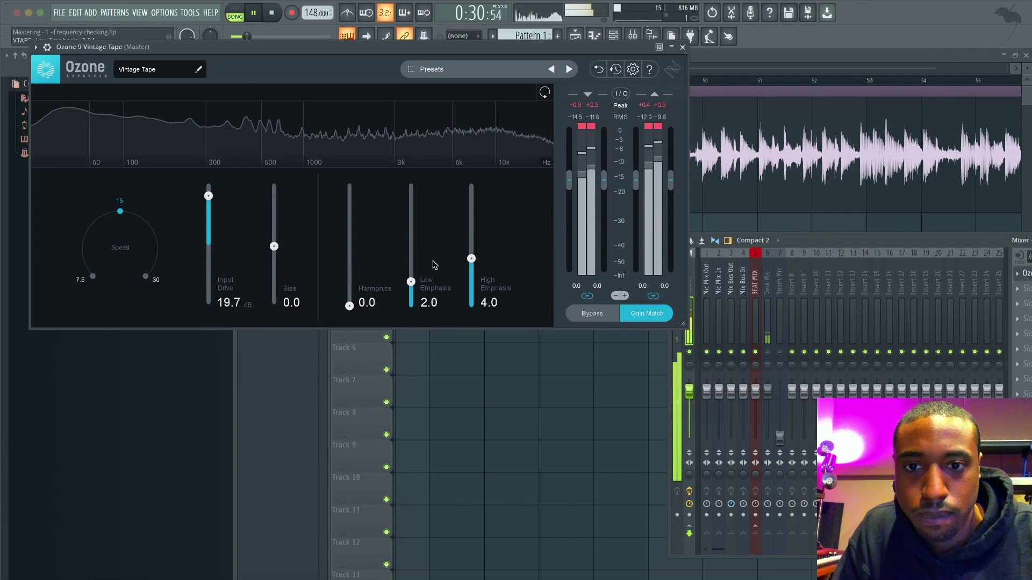
# Try Vintage Tape's Low Emphasis at 9.8, bring it back down, and close the plugin window
pyautogui.moveTo(410, 281); pyautogui.dragTo(417, 188)
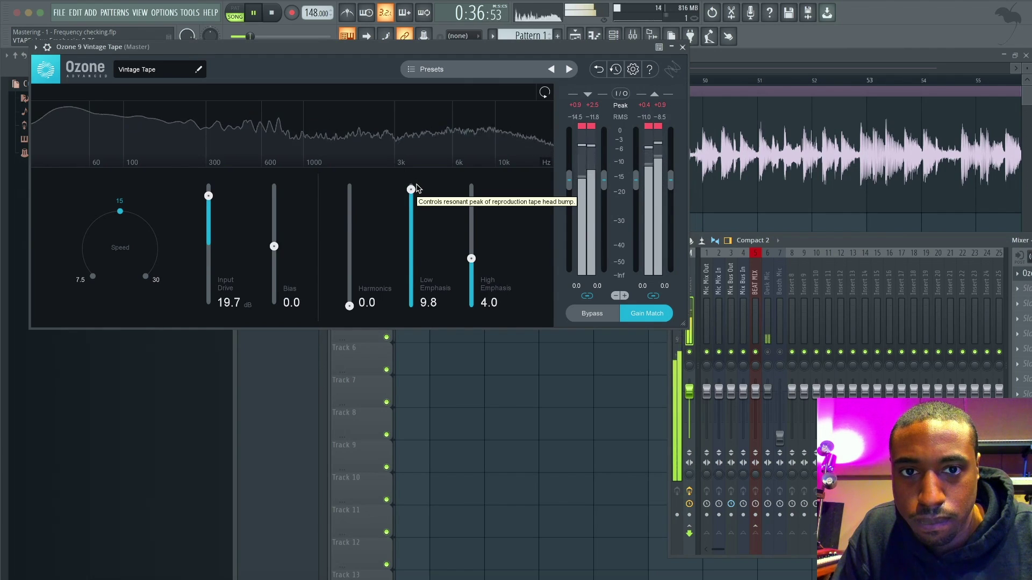
pyautogui.moveTo(417, 188); pyautogui.dragTo(412, 271)
pyautogui.click(682, 47)
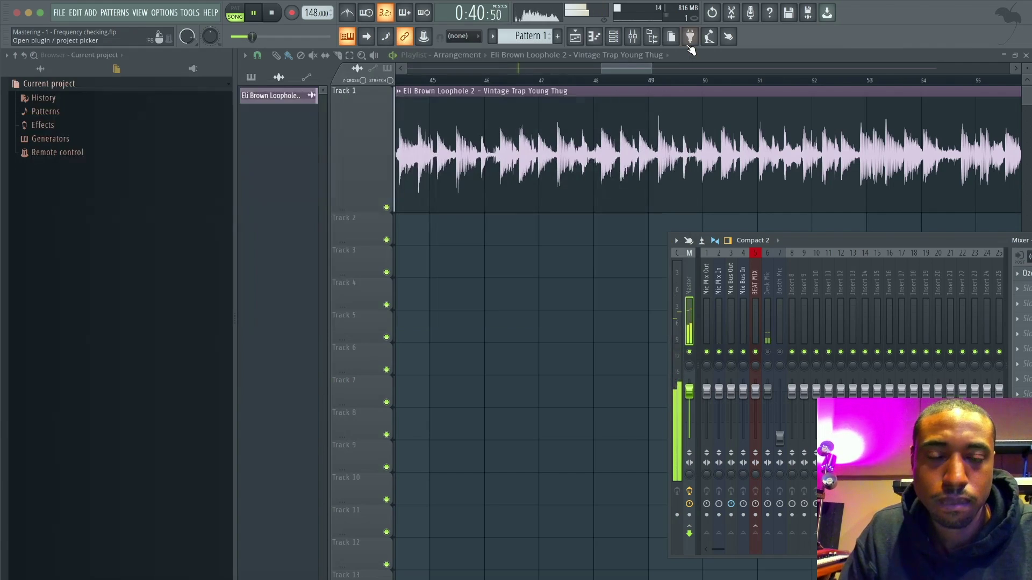
# Move the mixer window fully into view, stop playback and unmute the Desk Mic track
pyautogui.moveTo(804, 240); pyautogui.dragTo(569, 240)
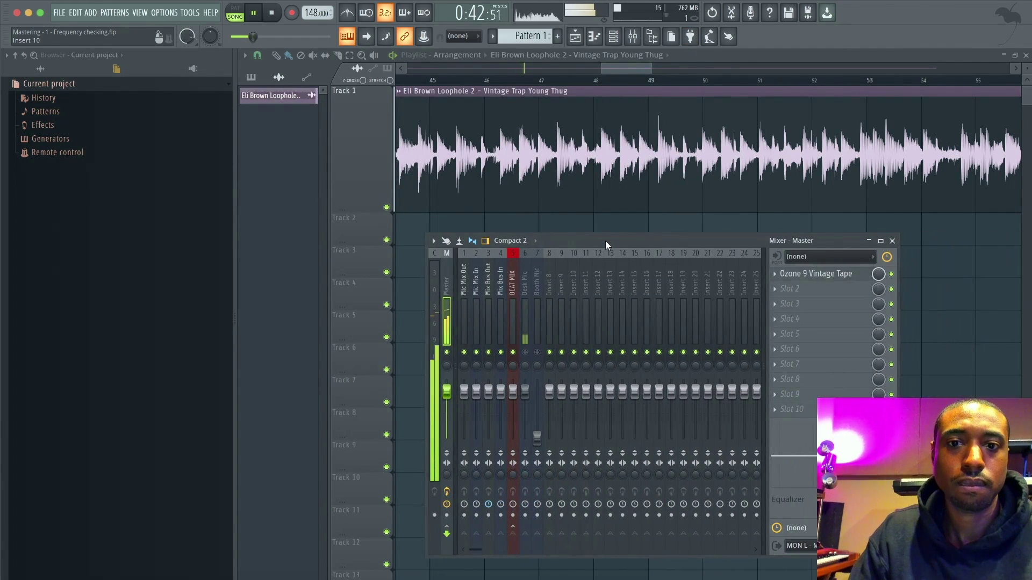
pyautogui.press('space')
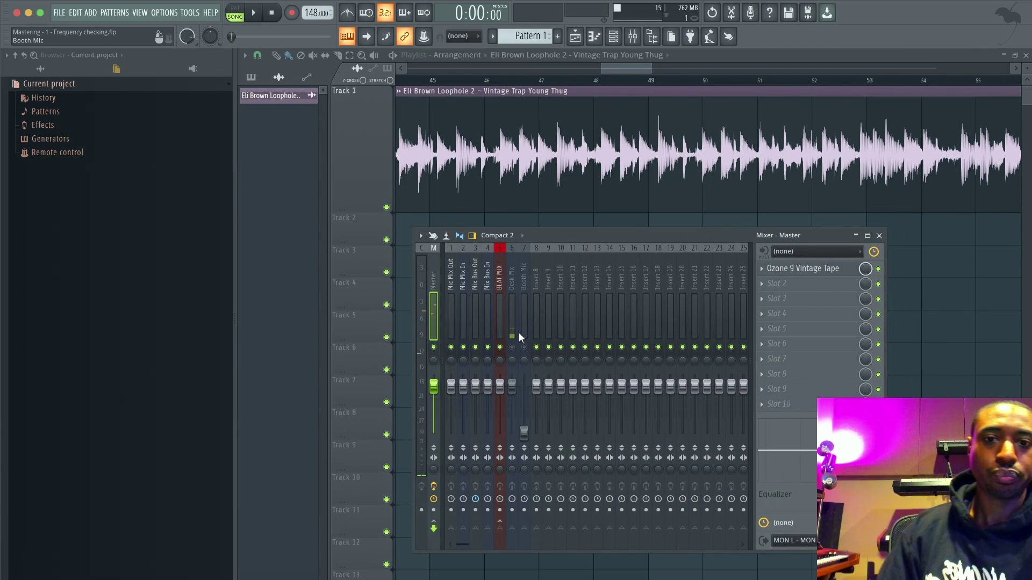
pyautogui.click(513, 347)
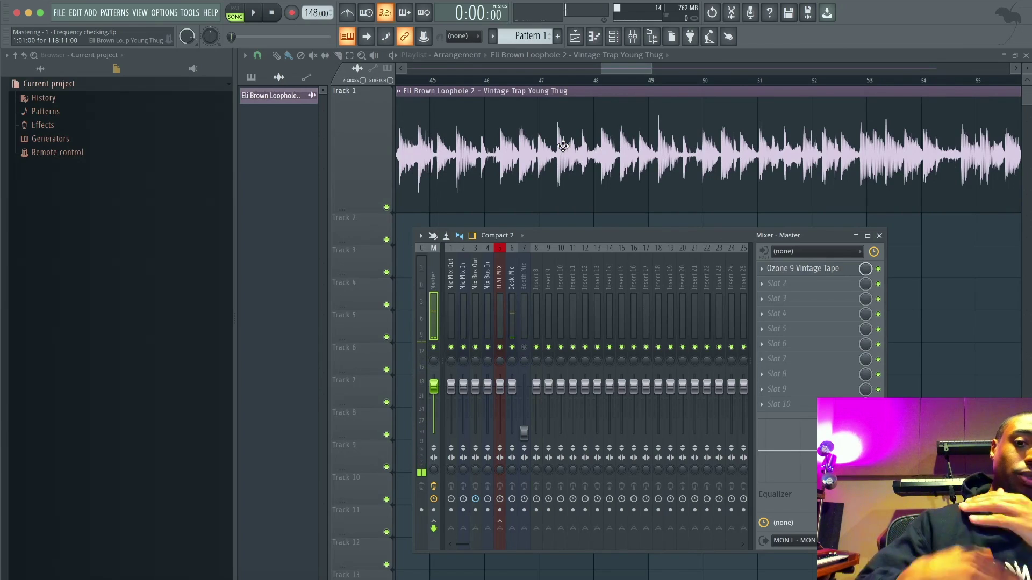
# Load KClip3 into the Master track's second effect slot, move the mixer aside and close the plugin window
pyautogui.click(800, 285)
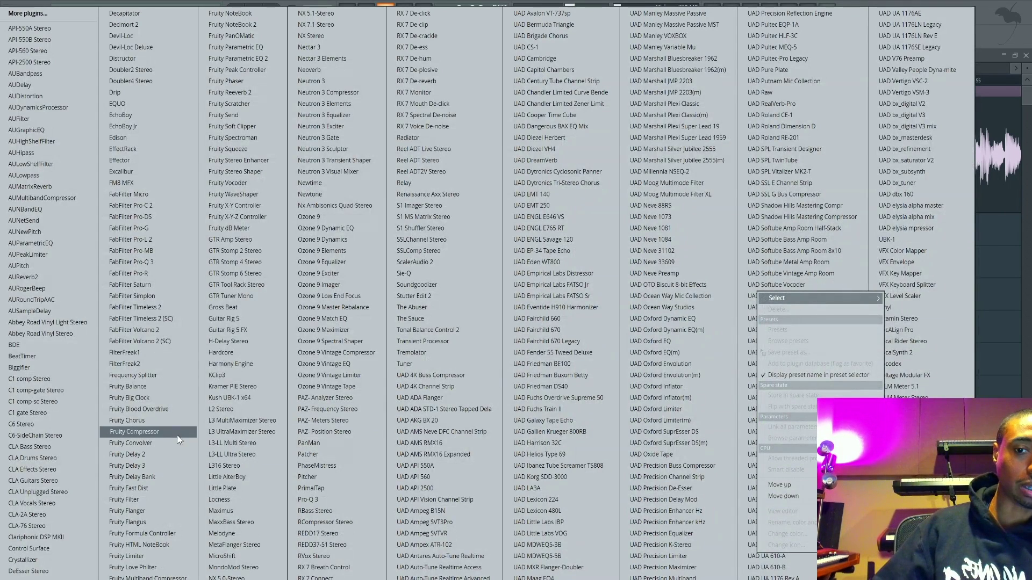
pyautogui.click(226, 375)
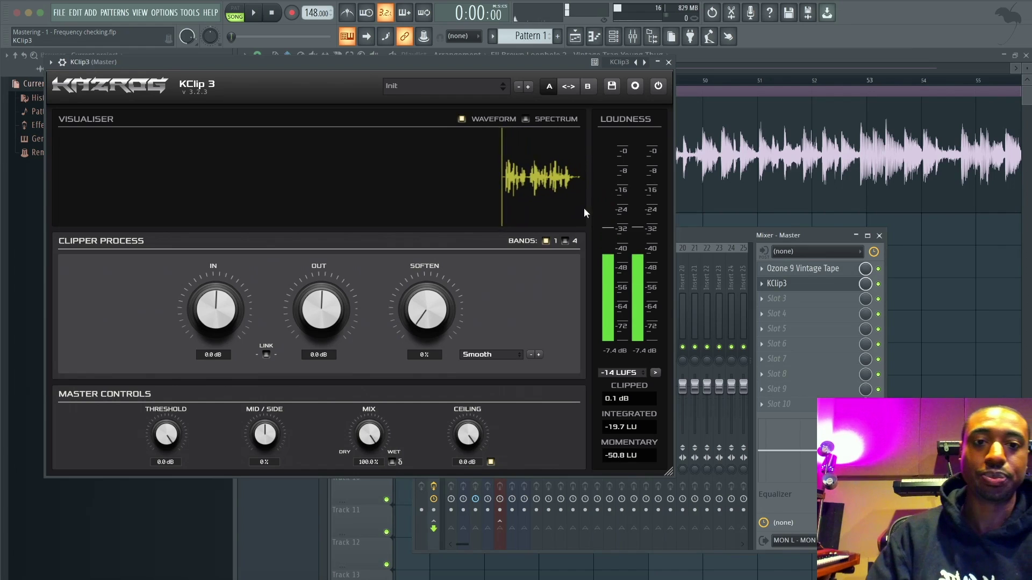
pyautogui.moveTo(683, 233); pyautogui.dragTo(791, 197)
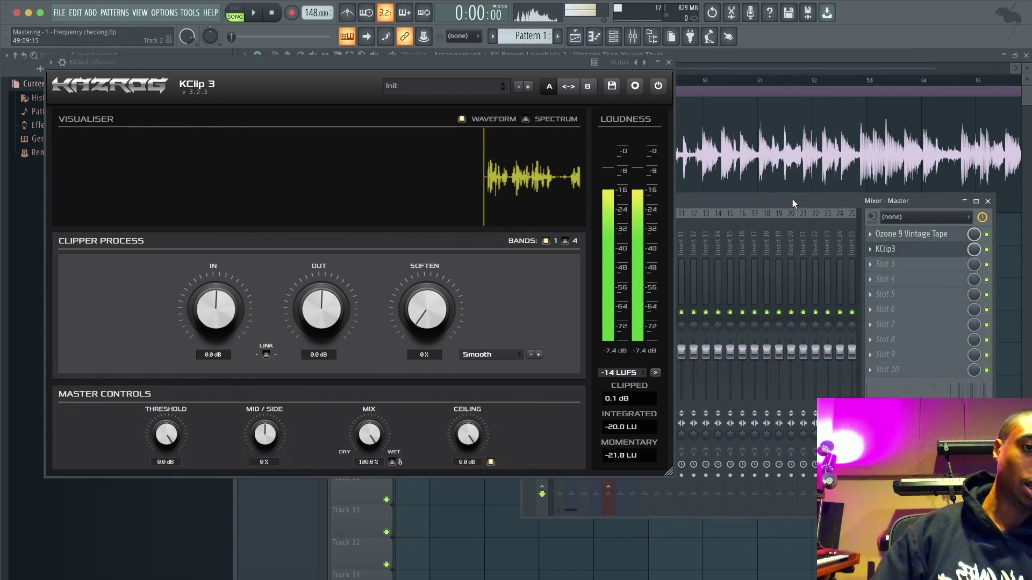
pyautogui.click(669, 62)
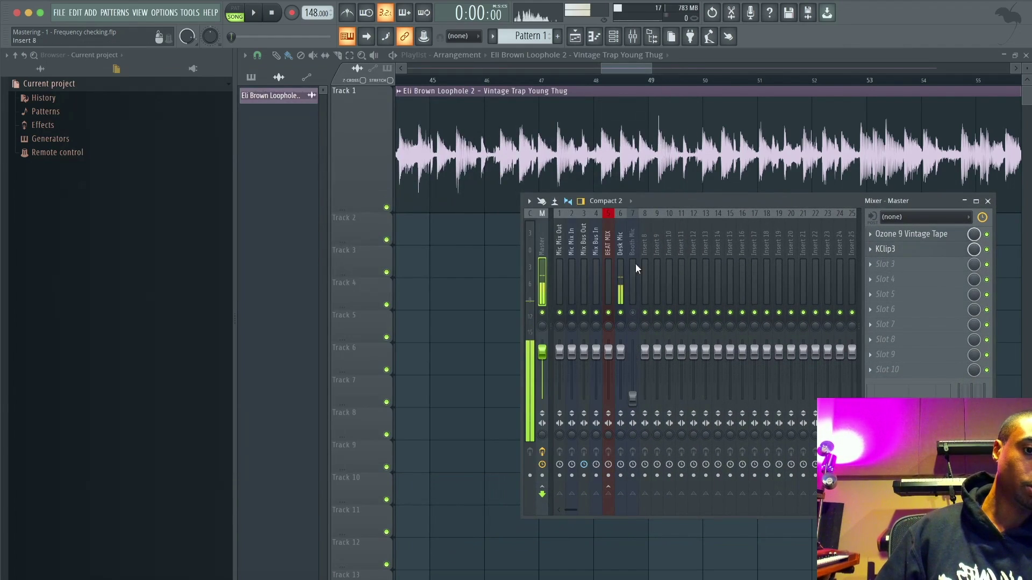
# Play the song with Desk Mic muted and, in KClip3, link the gains at 8.2 dB in and -8.2 dB out
pyautogui.click(620, 312)
pyautogui.press('space')
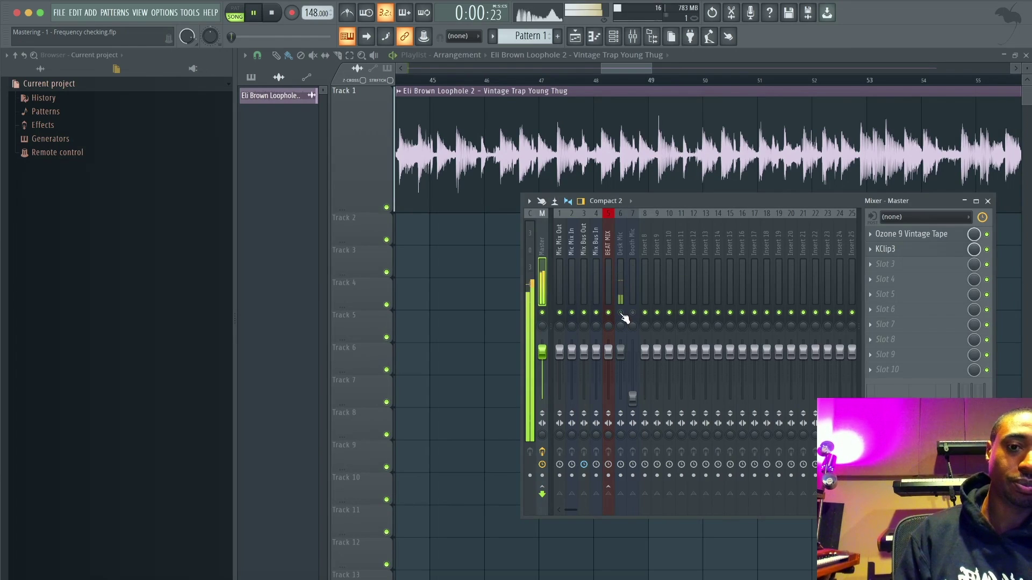
pyautogui.click(897, 250)
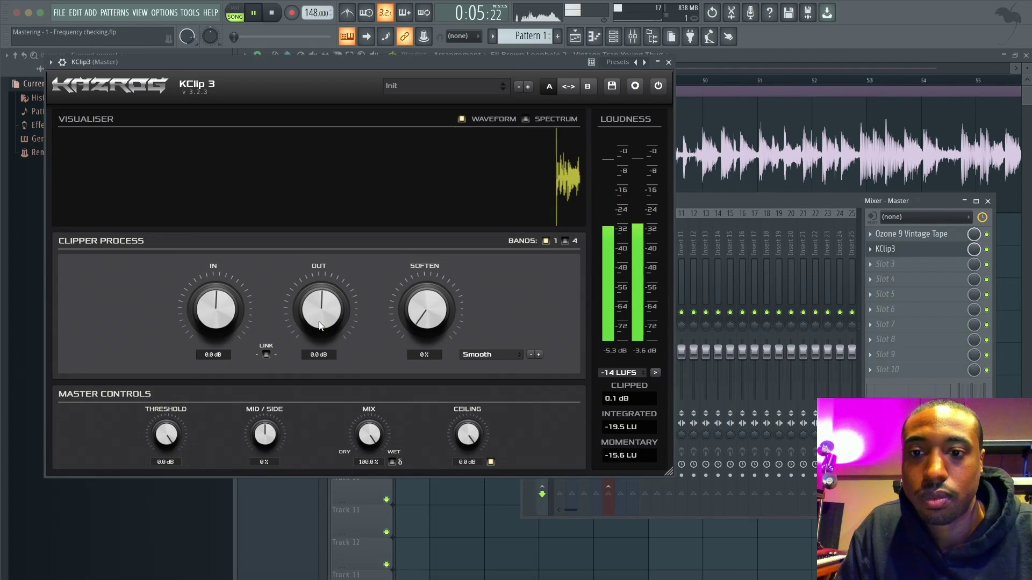
pyautogui.moveTo(320, 323); pyautogui.dragTo(312, 349)
pyautogui.click(266, 355)
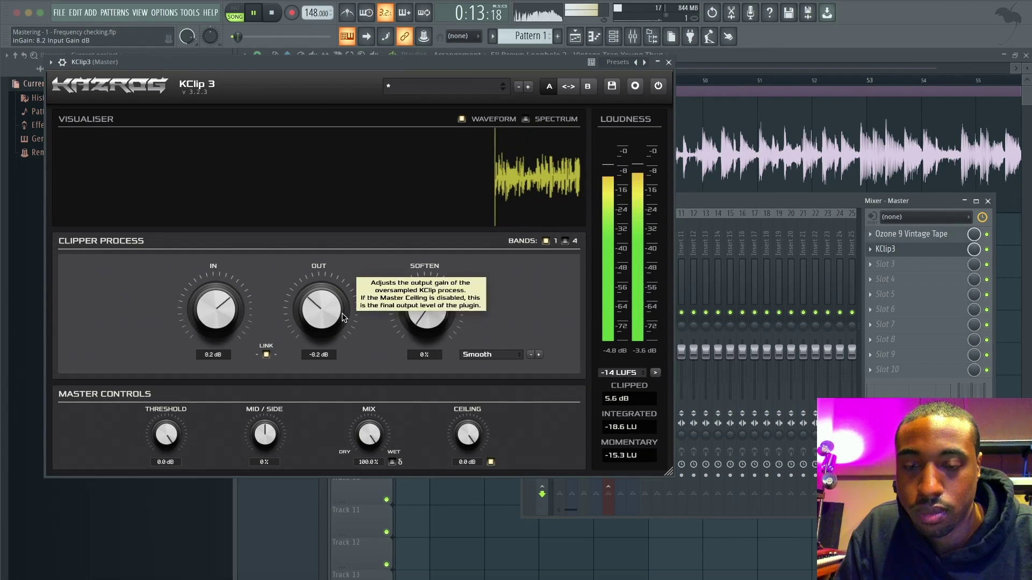
# Try KClip3's linked gains at extreme settings, from -15.6 dB in and 15.6 dB out to -24.0 dB in and 24.0 dB out
pyautogui.moveTo(335, 292); pyautogui.dragTo(343, 211)
pyautogui.moveTo(326, 318); pyautogui.dragTo(333, 270)
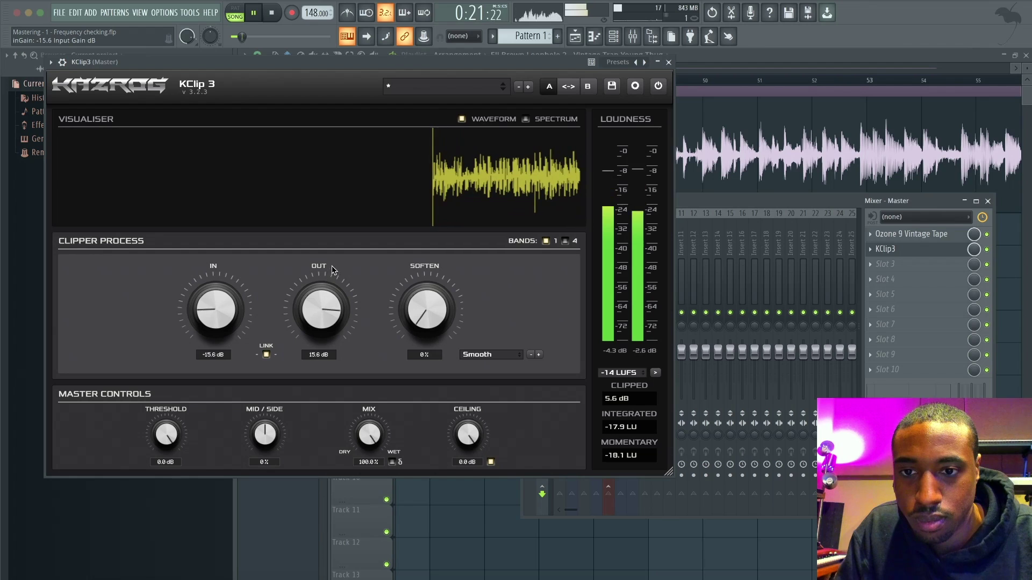
pyautogui.moveTo(326, 310); pyautogui.dragTo(328, 270)
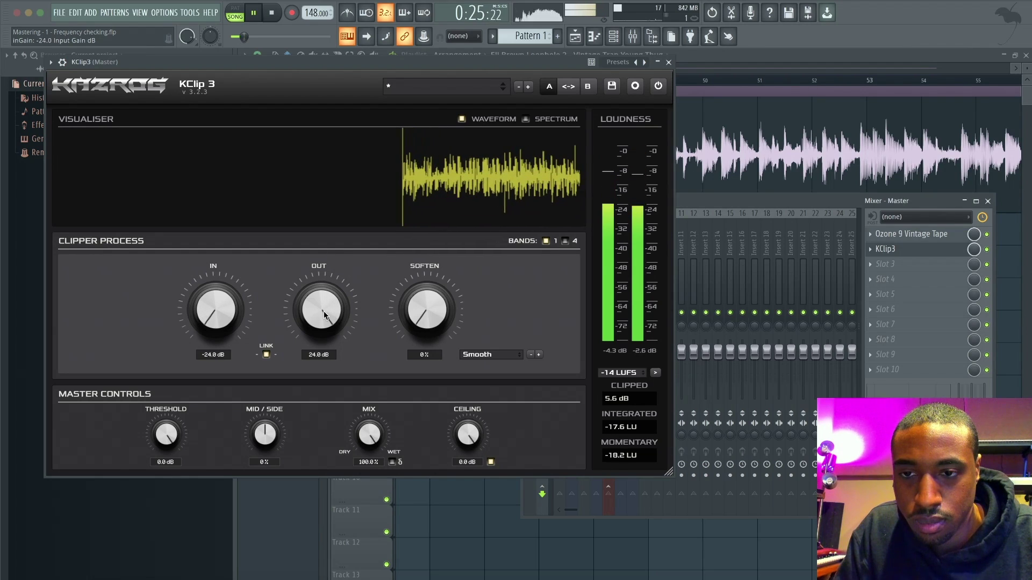
pyautogui.moveTo(327, 320); pyautogui.dragTo(328, 343)
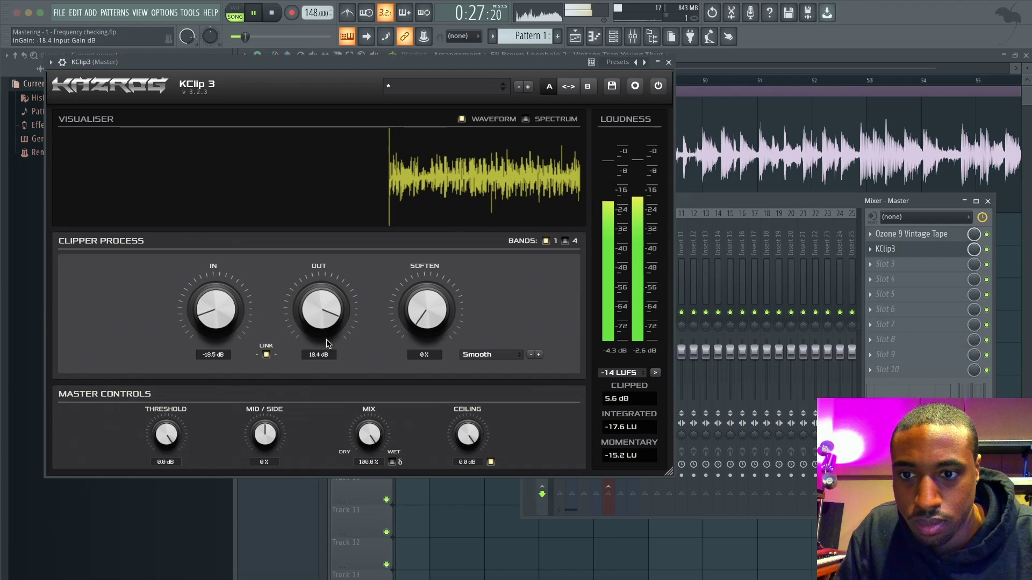
# Try KClip3's Soften at 100% and 73% with the linked gains at 0.6 dB in and -0.6 dB out
pyautogui.moveTo(396, 337); pyautogui.dragTo(442, 260)
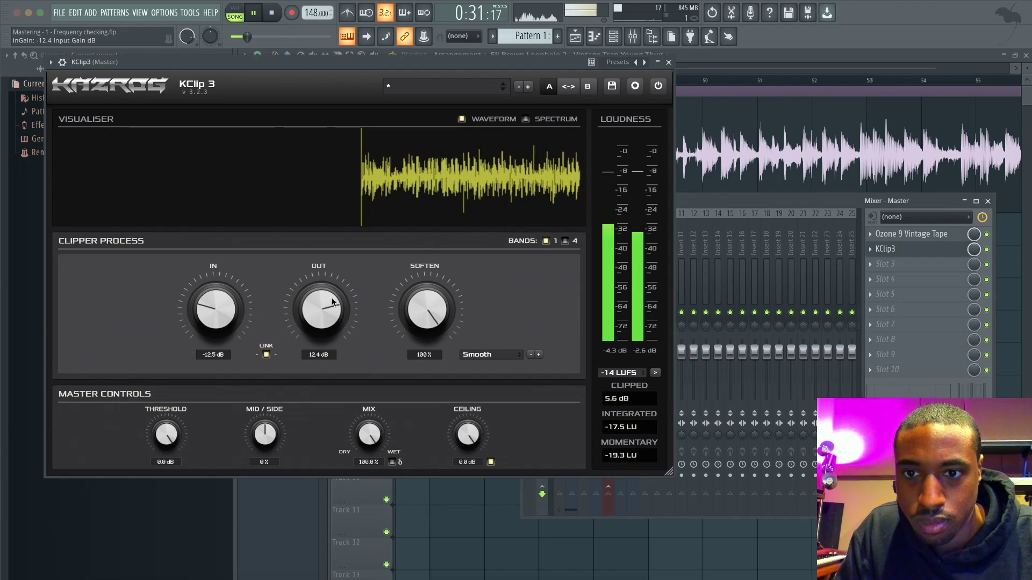
pyautogui.moveTo(329, 309); pyautogui.dragTo(316, 279)
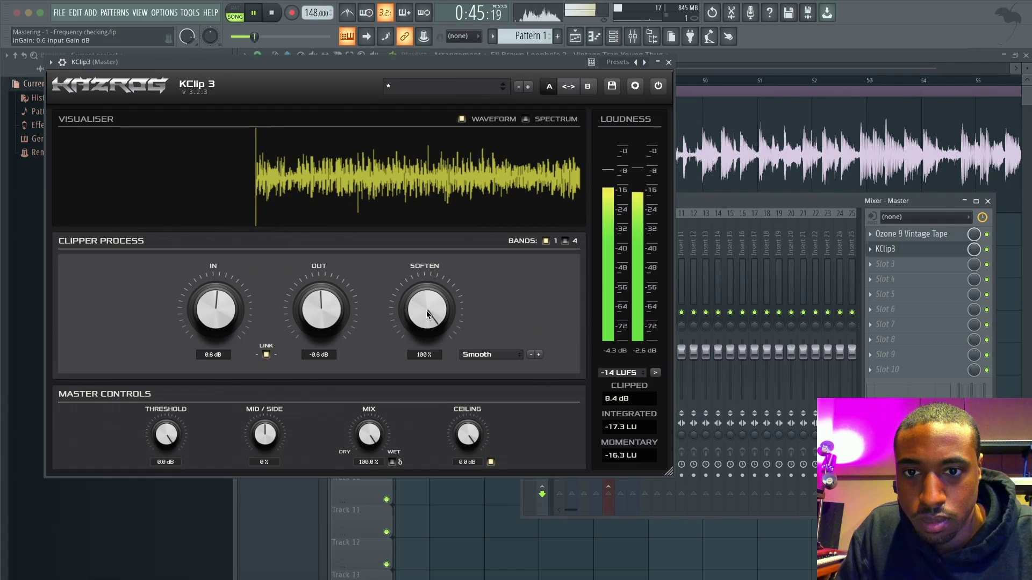
pyautogui.moveTo(427, 314); pyautogui.dragTo(421, 349)
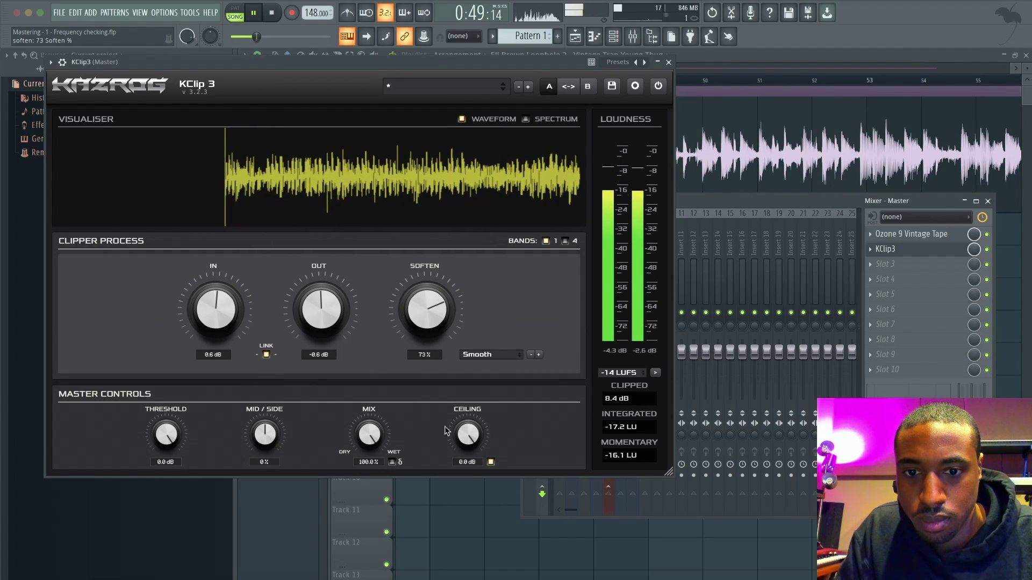
# Try KClip3's master threshold at -16.8 dB and -10.3 dB, and reset it to 0.0 dB
pyautogui.moveTo(166, 434); pyautogui.dragTo(165, 543)
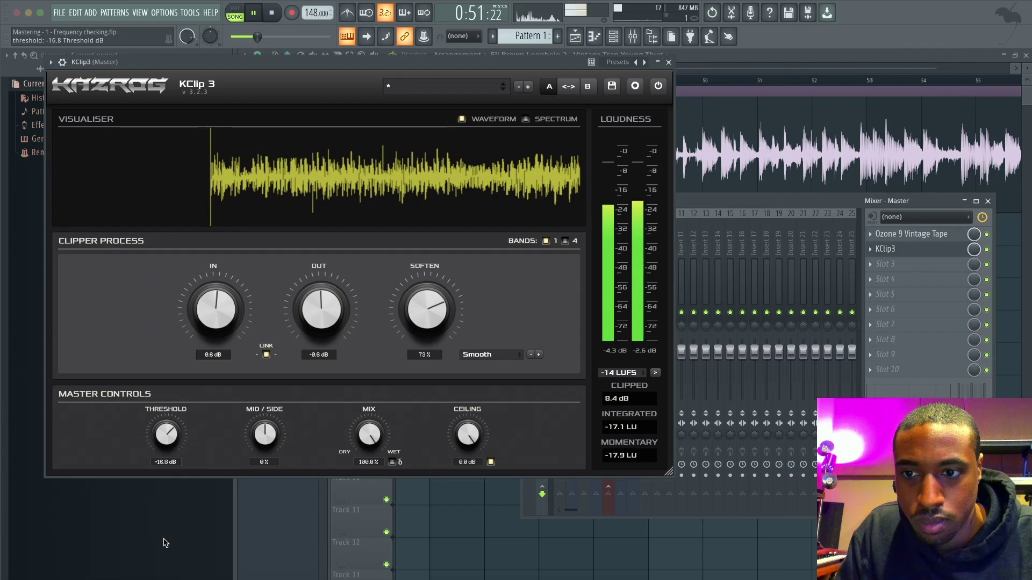
pyautogui.moveTo(169, 430); pyautogui.dragTo(182, 337)
pyautogui.moveTo(172, 447); pyautogui.dragTo(165, 494)
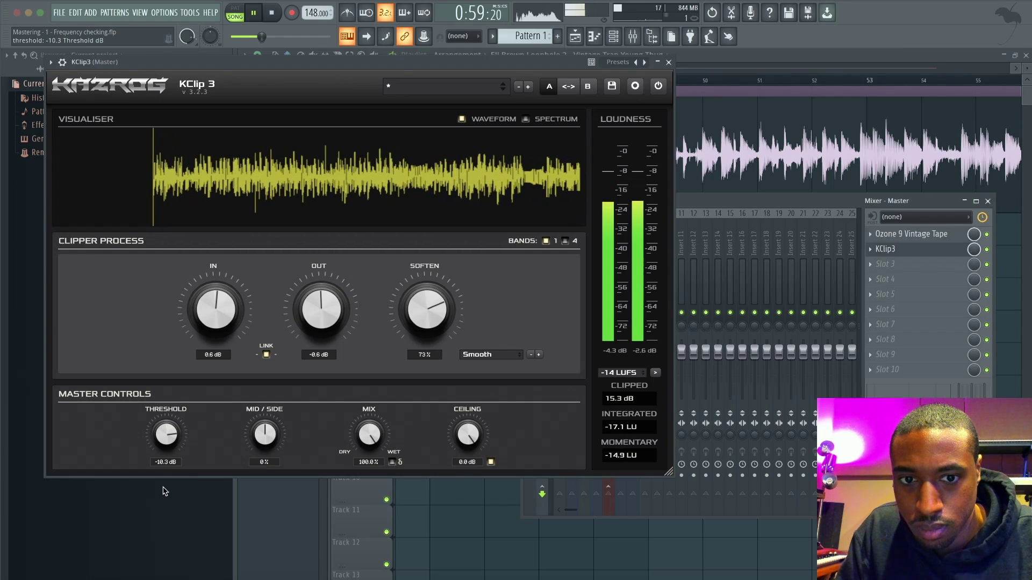
pyautogui.moveTo(165, 491); pyautogui.dragTo(161, 465)
pyautogui.doubleClick(160, 462)
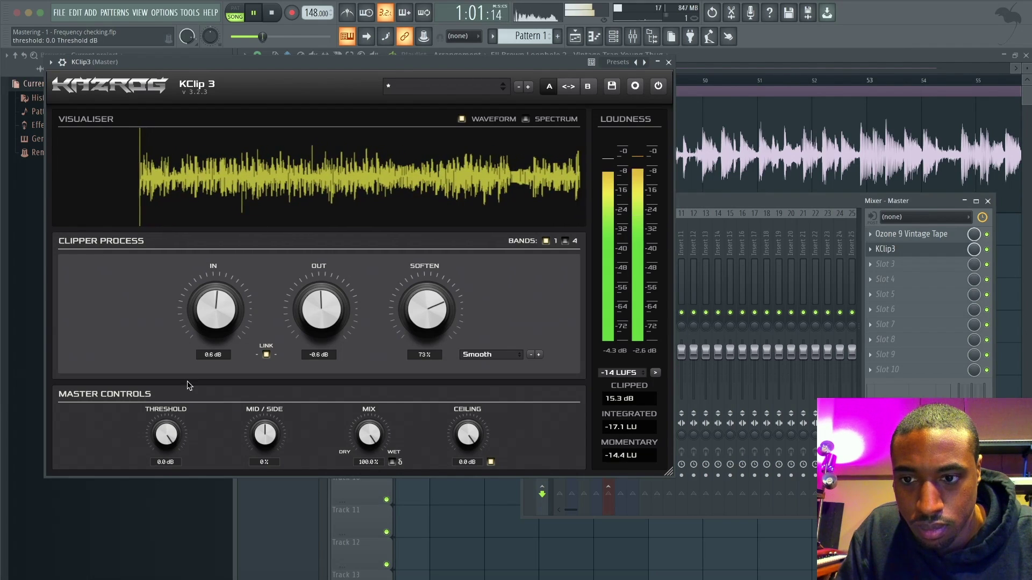
# Try KClip3's Mid/Side control at 83% and -100%, and test a lower threshold before restoring it to 0.0 dB
pyautogui.moveTo(264, 435); pyautogui.dragTo(268, 408)
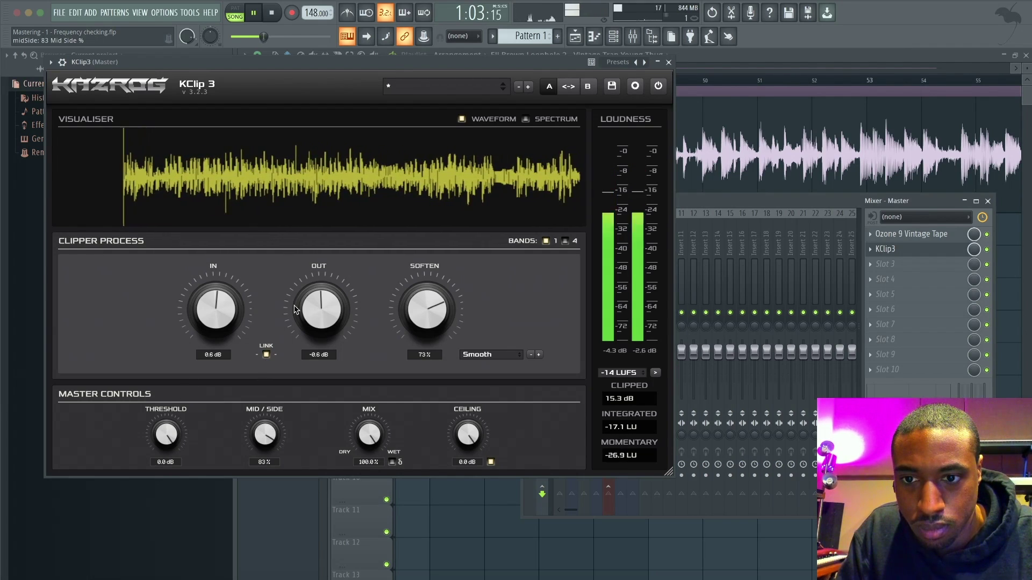
pyautogui.moveTo(295, 311); pyautogui.dragTo(259, 548)
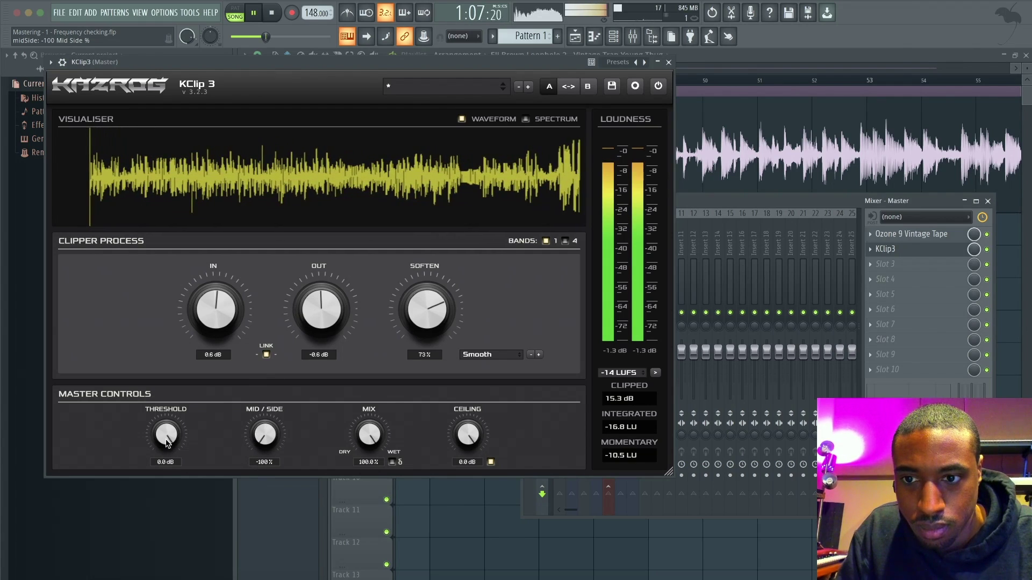
pyautogui.moveTo(169, 444); pyautogui.dragTo(169, 510)
pyautogui.moveTo(167, 440); pyautogui.dragTo(184, 362)
pyautogui.scroll(1, 173, 447)
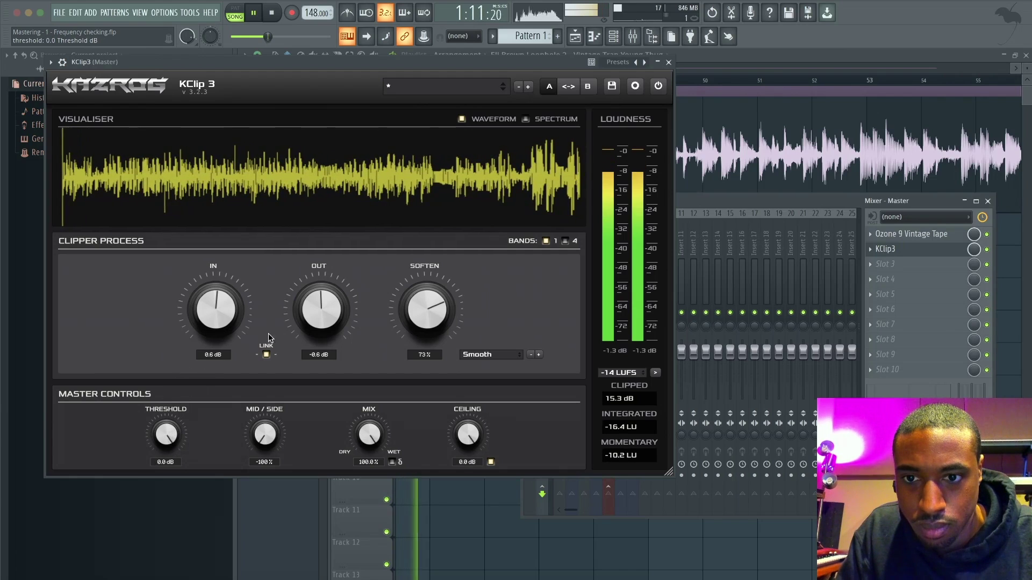
# Try KClip3's linked gains at 7.4 dB in and -7.4 dB out with Soften at 100%
pyautogui.scroll(-10, 311, 339)
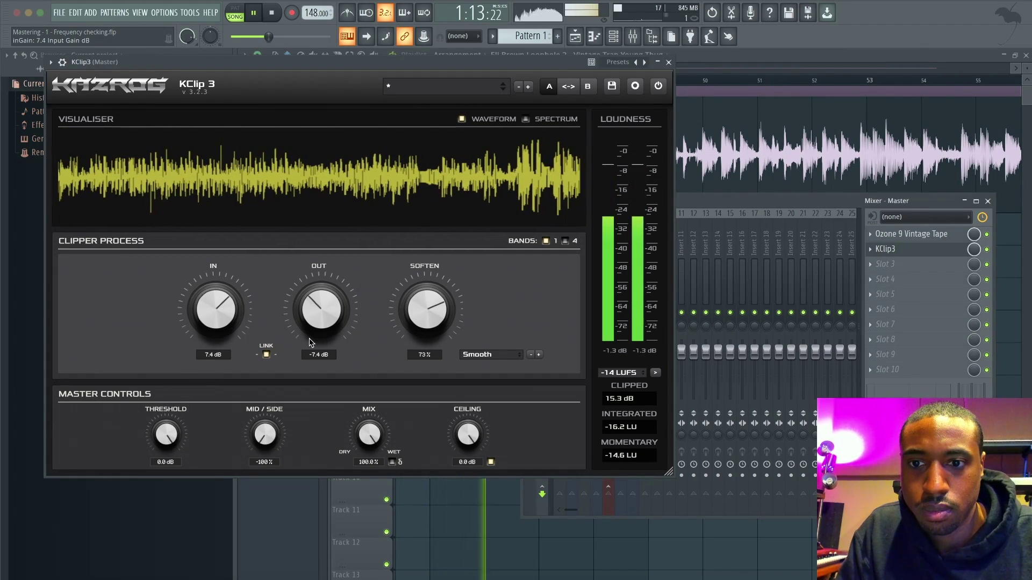
pyautogui.moveTo(427, 311); pyautogui.dragTo(463, 254)
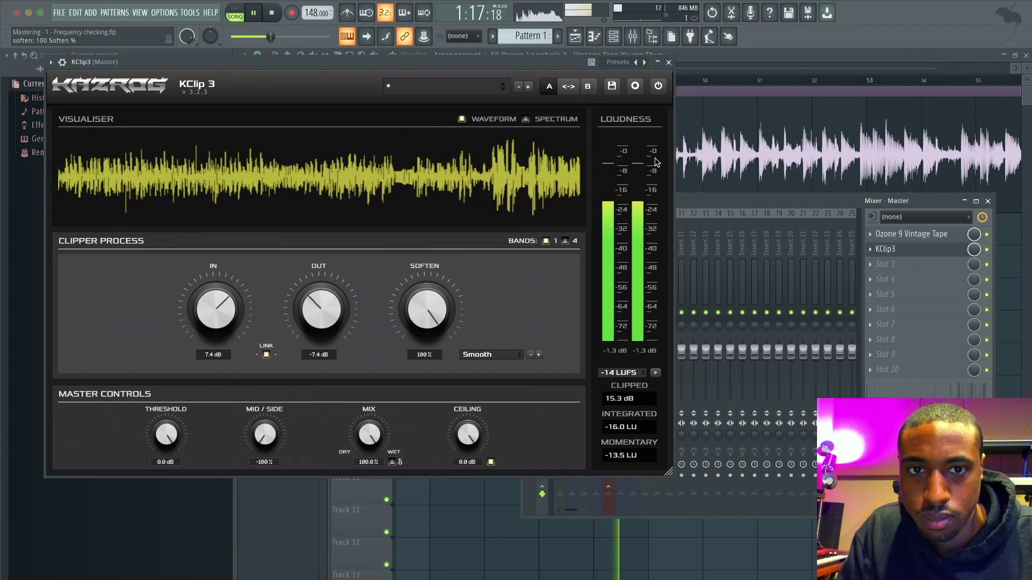
# Stop playback, unmute the Desk Mic track, and reopen KClip3 briefly to review its settings before closing it
pyautogui.press('space')
pyautogui.click(669, 61)
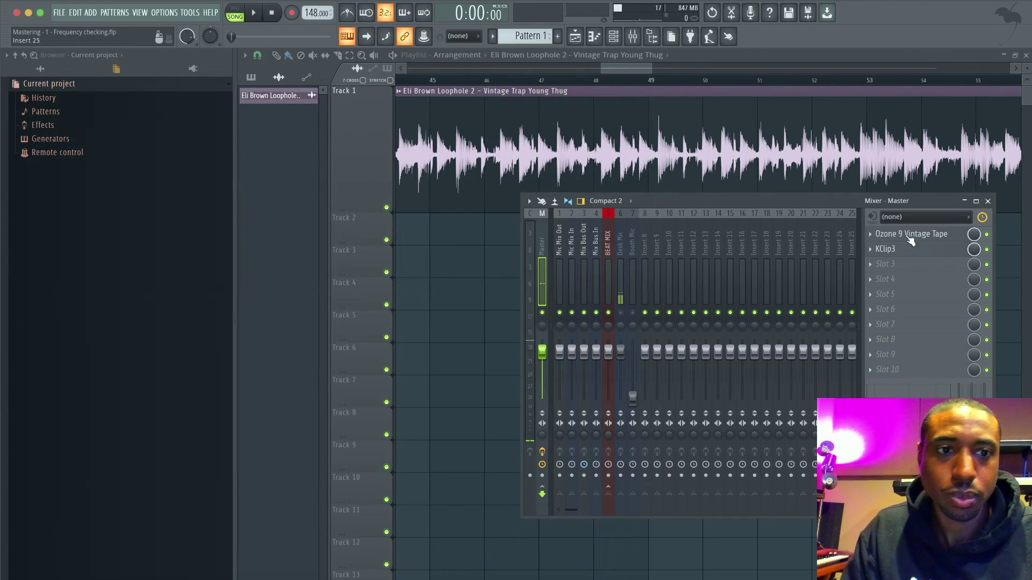
pyautogui.click(621, 312)
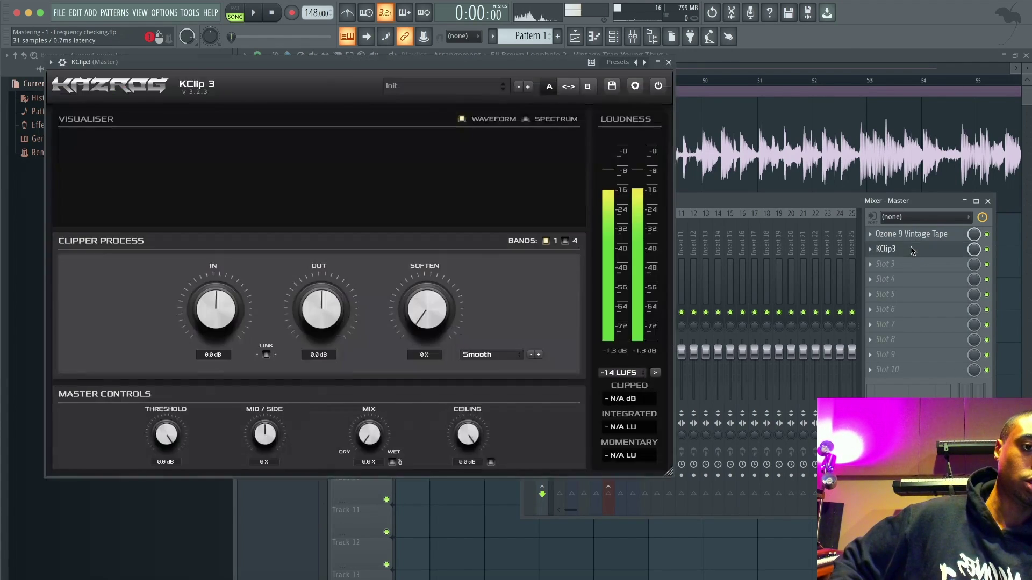
pyautogui.click(912, 249)
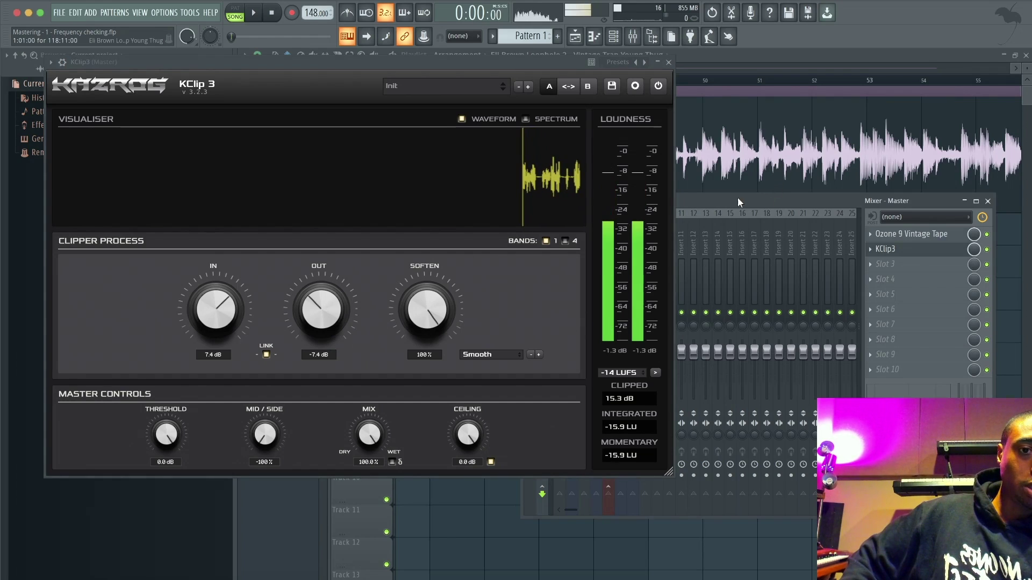
pyautogui.click(668, 62)
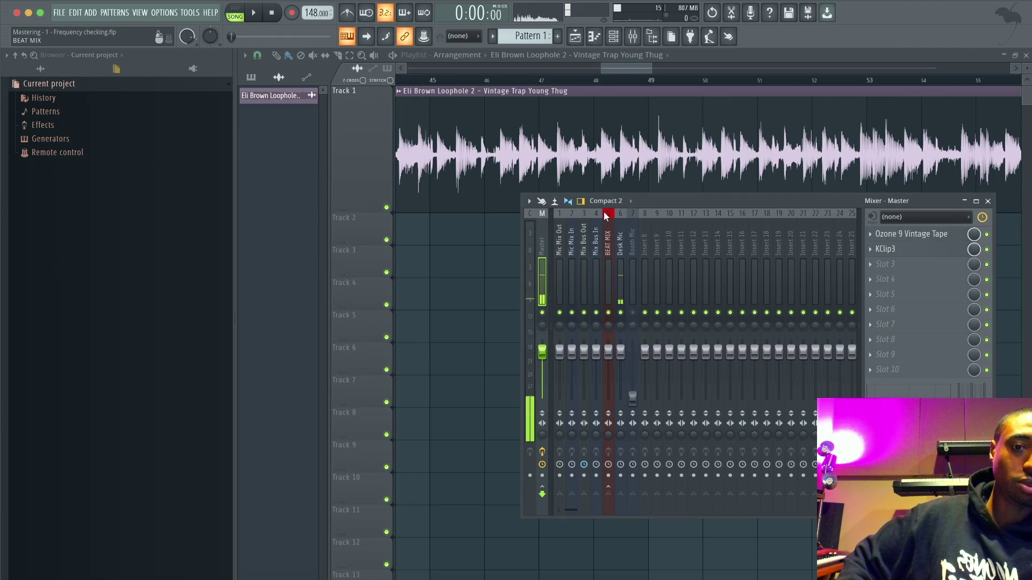
# Play the song and set KClip3 to 1.3 dB in, -1.3 dB out, Mid/Side 0% and Soften 20%
pyautogui.press('space')
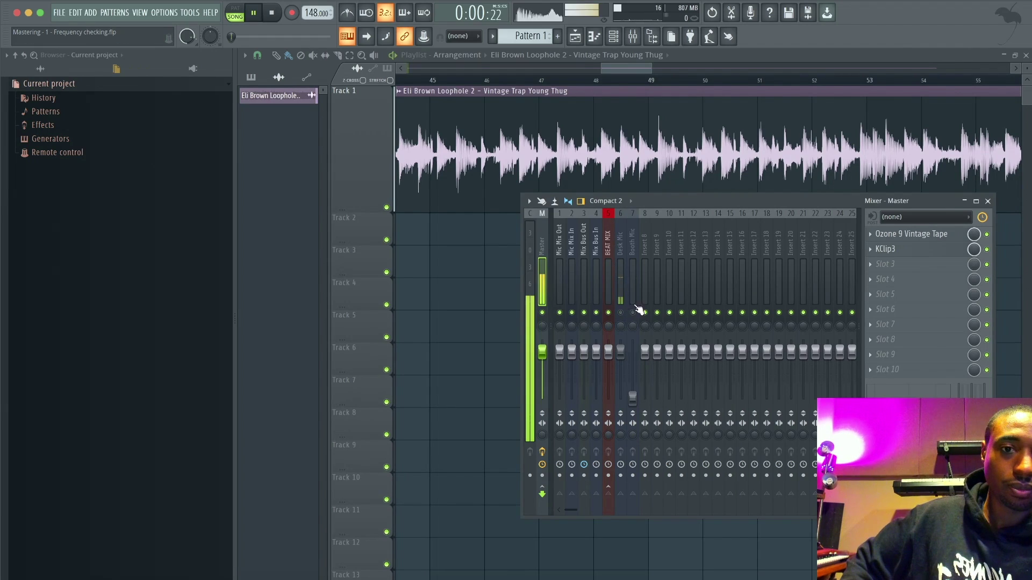
pyautogui.click(935, 250)
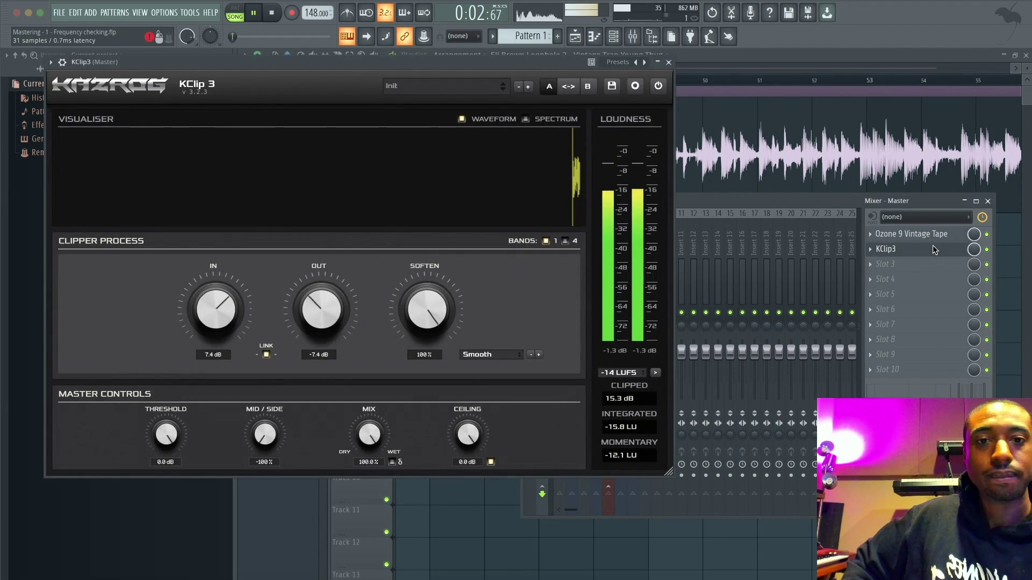
pyautogui.scroll(-2, 245, 297)
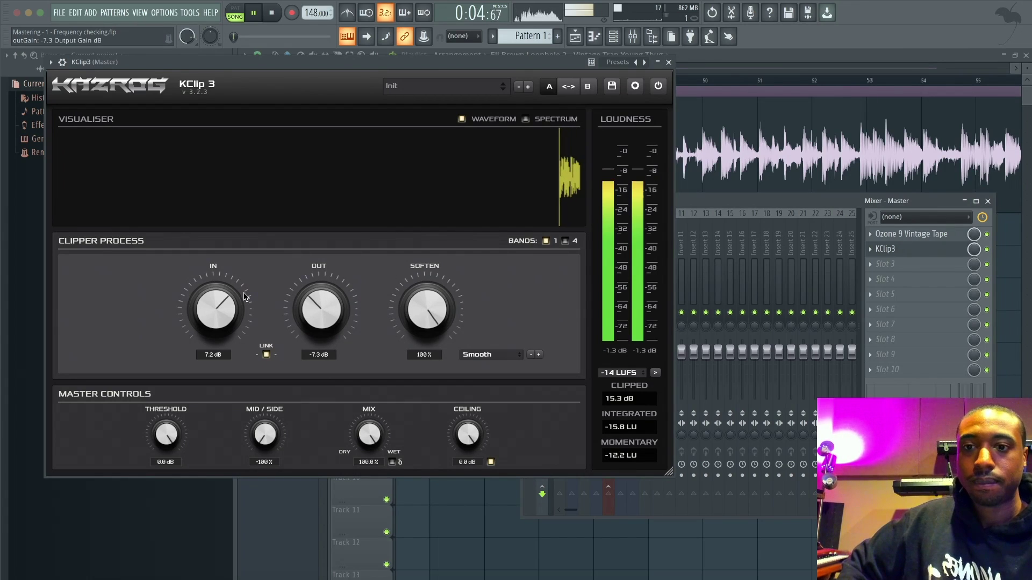
pyautogui.moveTo(245, 298); pyautogui.dragTo(323, 376)
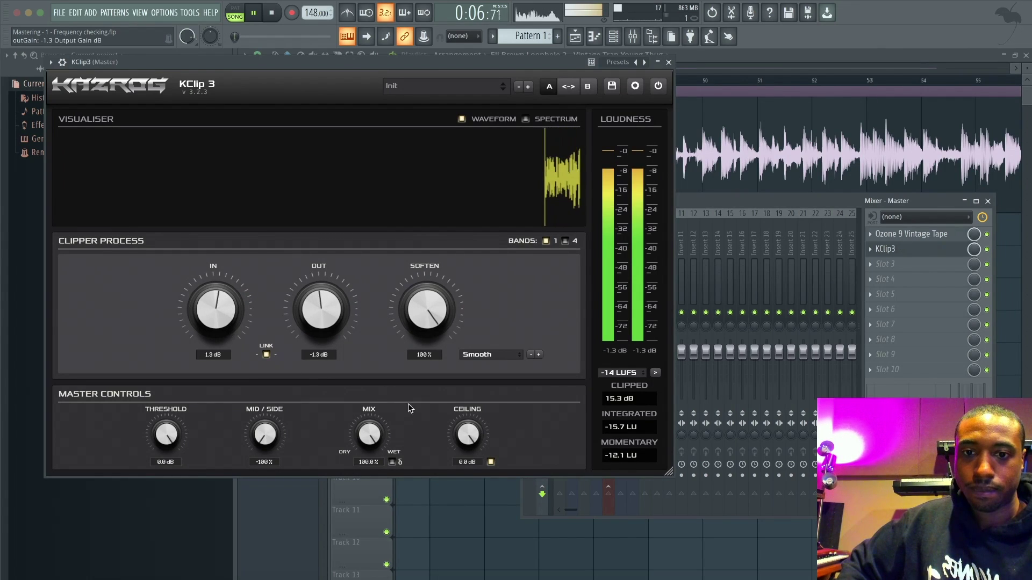
pyautogui.moveTo(264, 434); pyautogui.dragTo(278, 415)
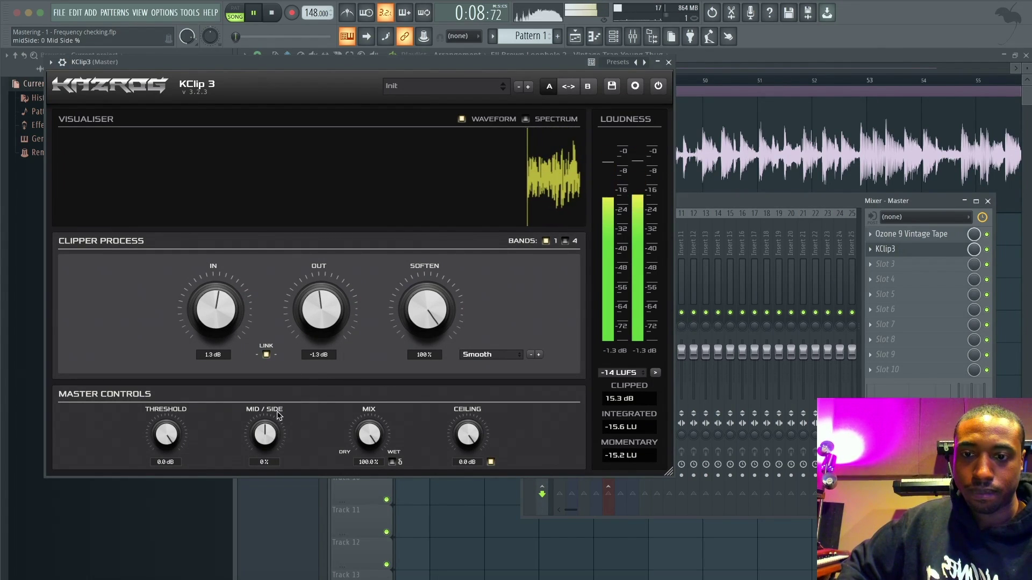
pyautogui.moveTo(424, 314); pyautogui.dragTo(414, 335)
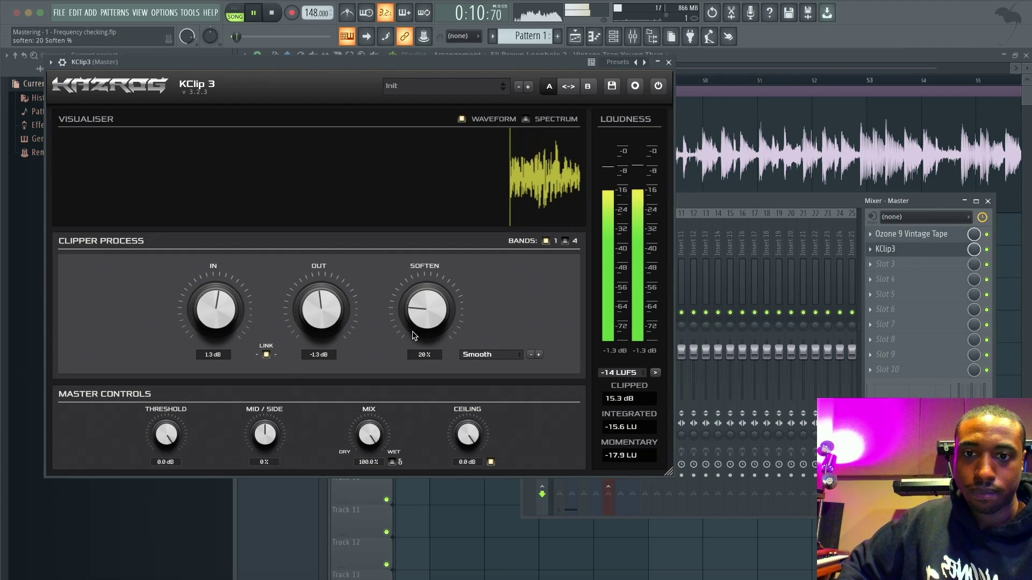
# Sweep KClip3's linked gains to -3.2 dB in and 3.2 dB out, and set the loudness target to -12 LUFS
pyautogui.moveTo(321, 314); pyautogui.dragTo(324, 395)
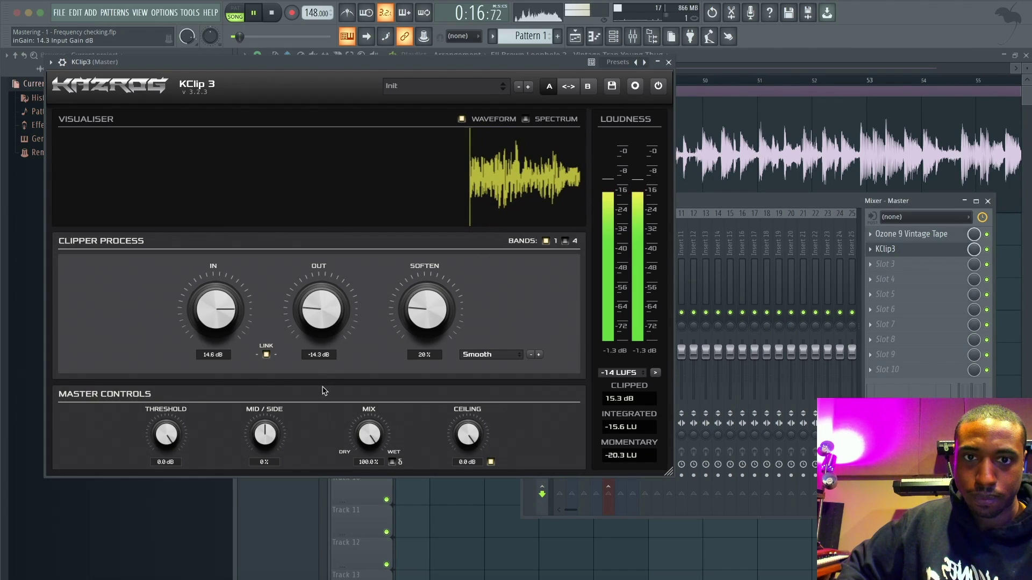
pyautogui.moveTo(324, 390); pyautogui.dragTo(332, 294)
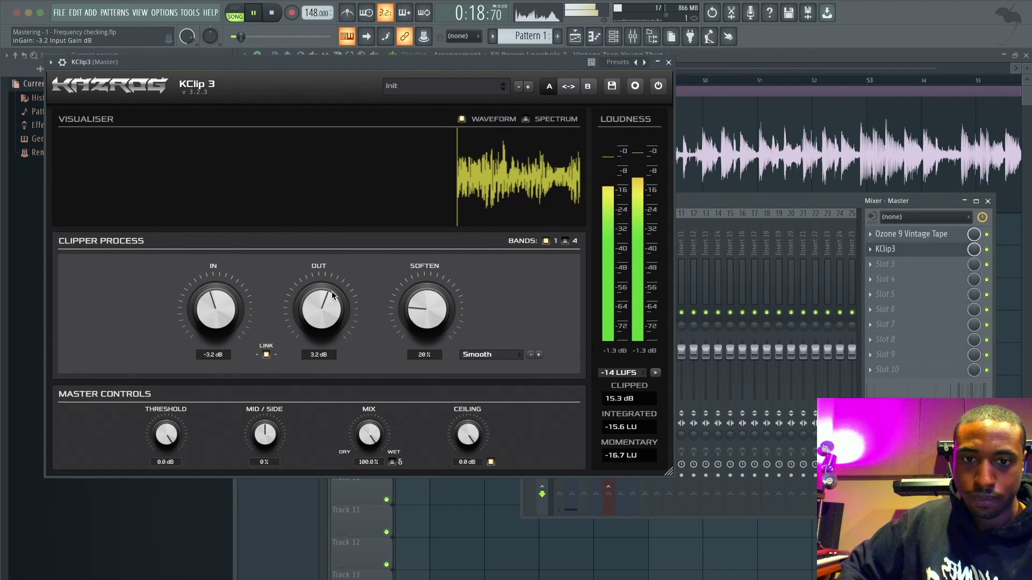
pyautogui.click(643, 373)
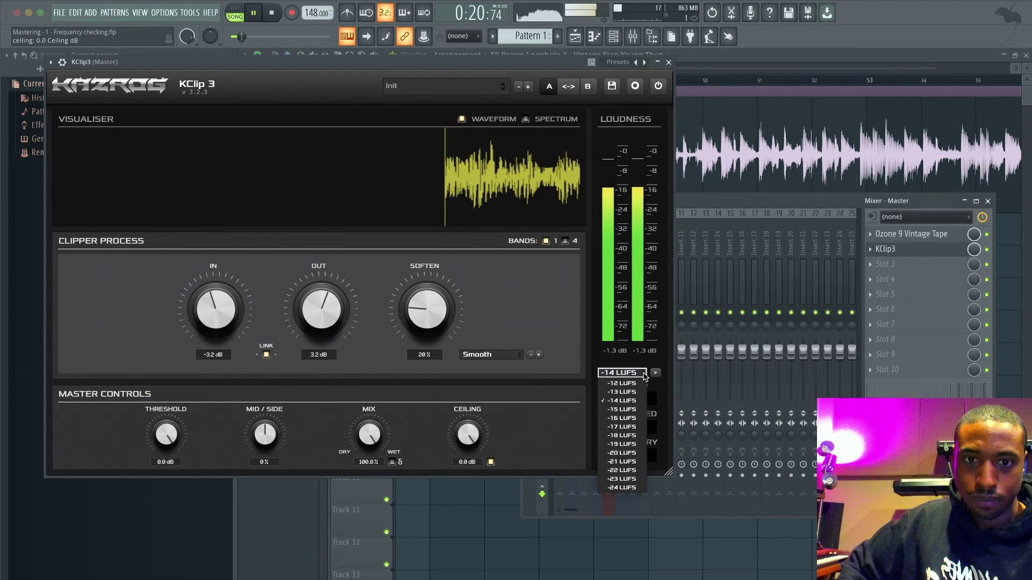
pyautogui.click(633, 383)
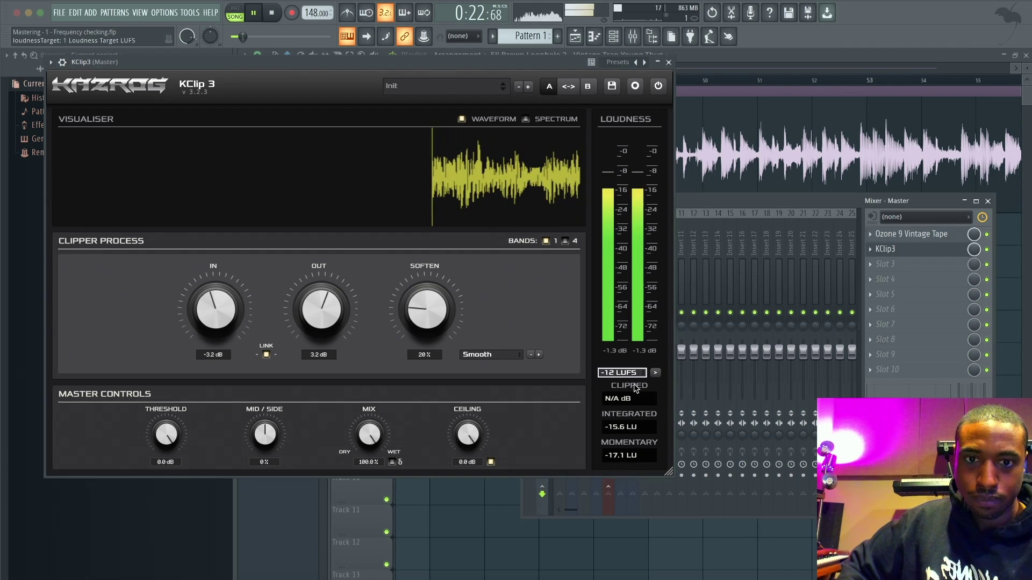
# Audition higher input gain in KClip3, and set the linked gains to 1.2 dB in and -1.2 dB out
pyautogui.moveTo(227, 332); pyautogui.dragTo(244, 264)
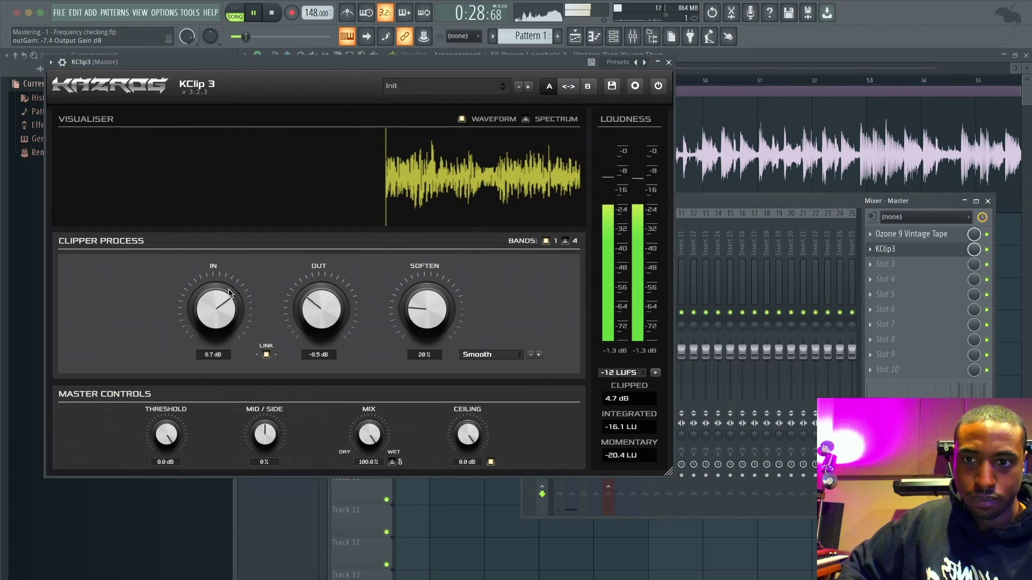
pyautogui.moveTo(220, 301); pyautogui.dragTo(233, 270)
pyautogui.moveTo(220, 318); pyautogui.dragTo(223, 402)
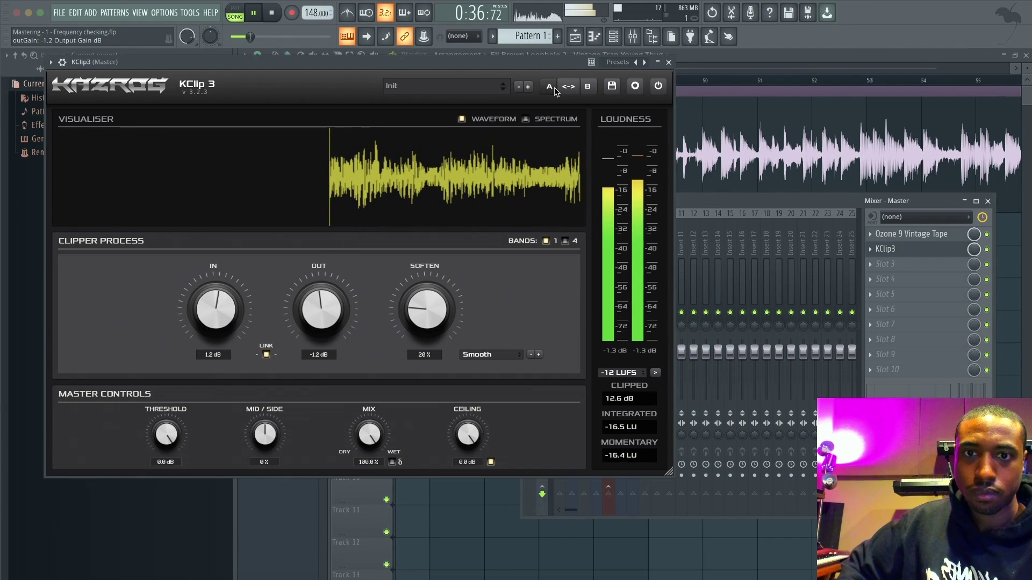
# Close the KClip3 window, stop playback and unmute the Desk Mic track
pyautogui.click(669, 63)
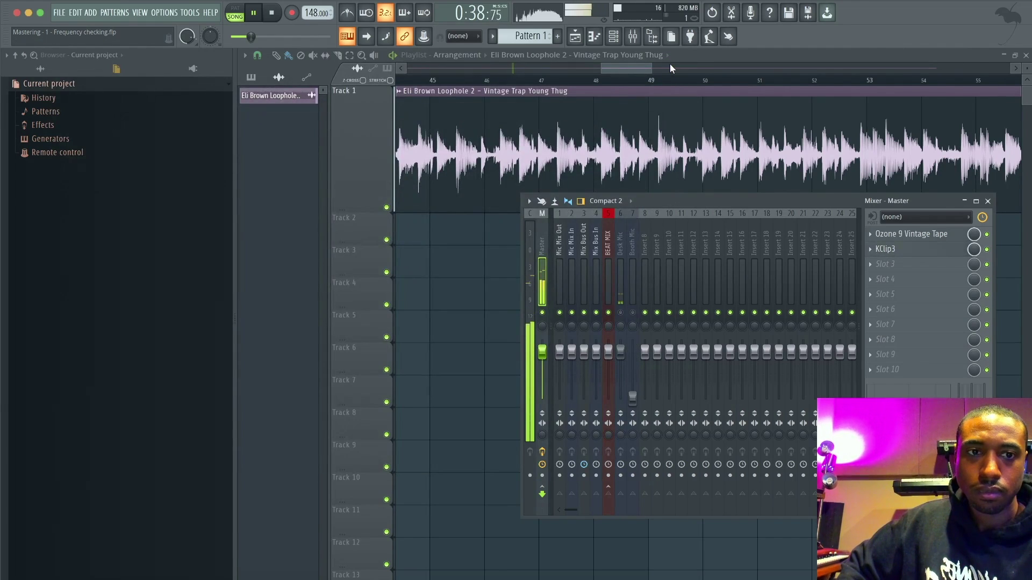
pyautogui.press('space')
pyautogui.click(620, 312)
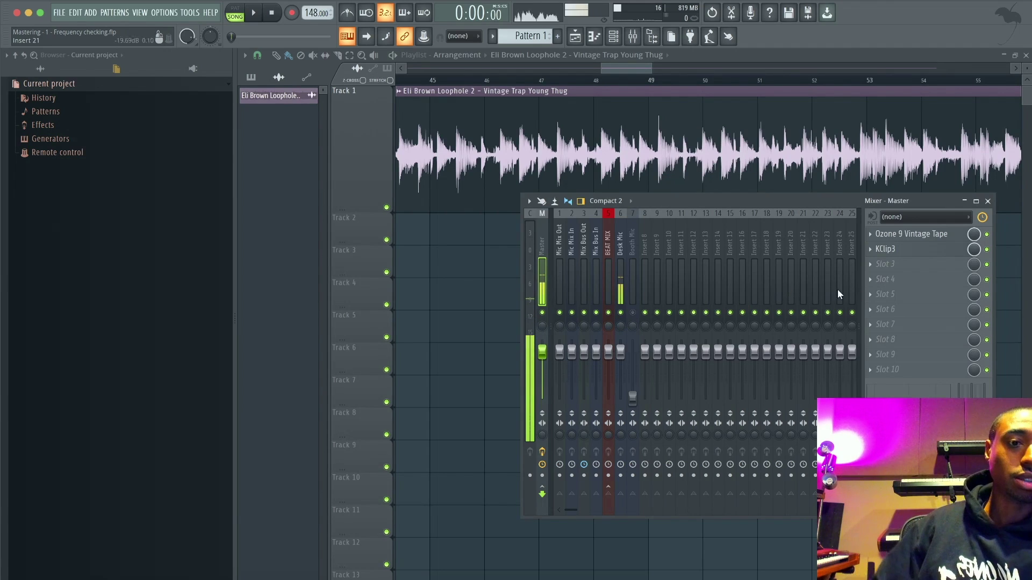
# Load UAD SSL G Bus Compressor into the Master track's third effect slot and set its sidechain filter to 117 Hz
pyautogui.click(935, 265)
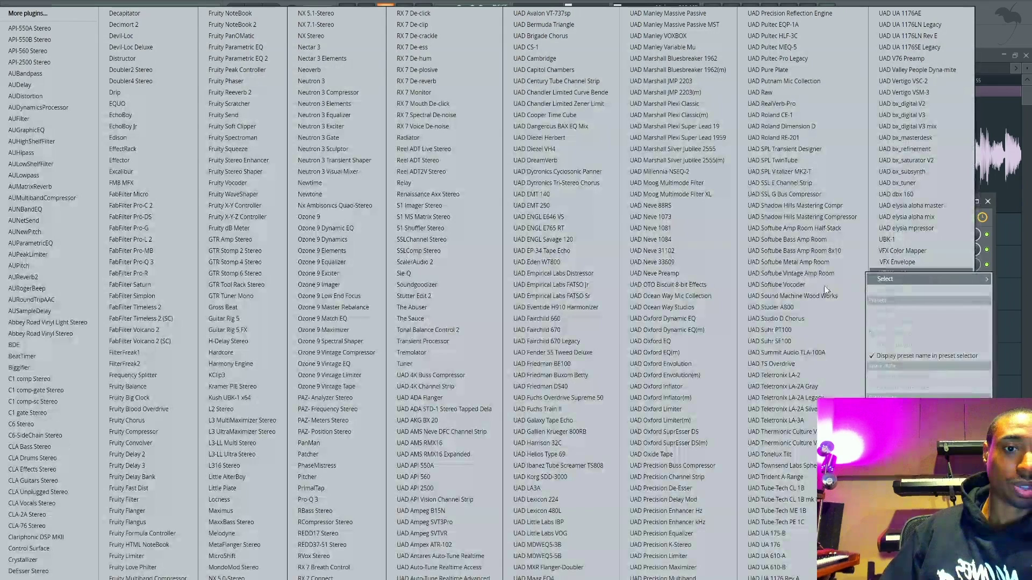
pyautogui.click(796, 195)
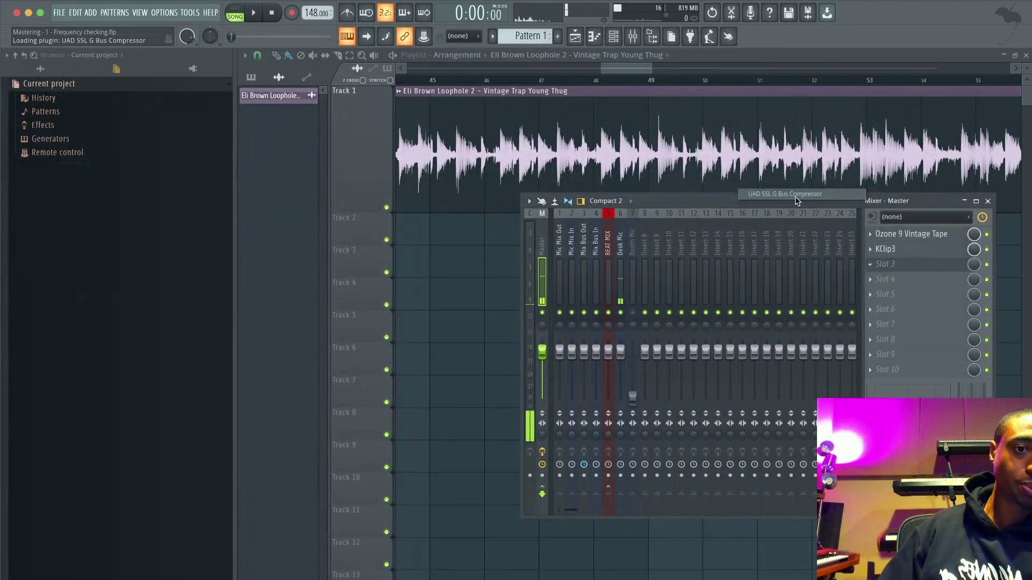
pyautogui.moveTo(149, 81); pyautogui.dragTo(578, 112)
pyautogui.moveTo(546, 383); pyautogui.dragTo(566, 334)
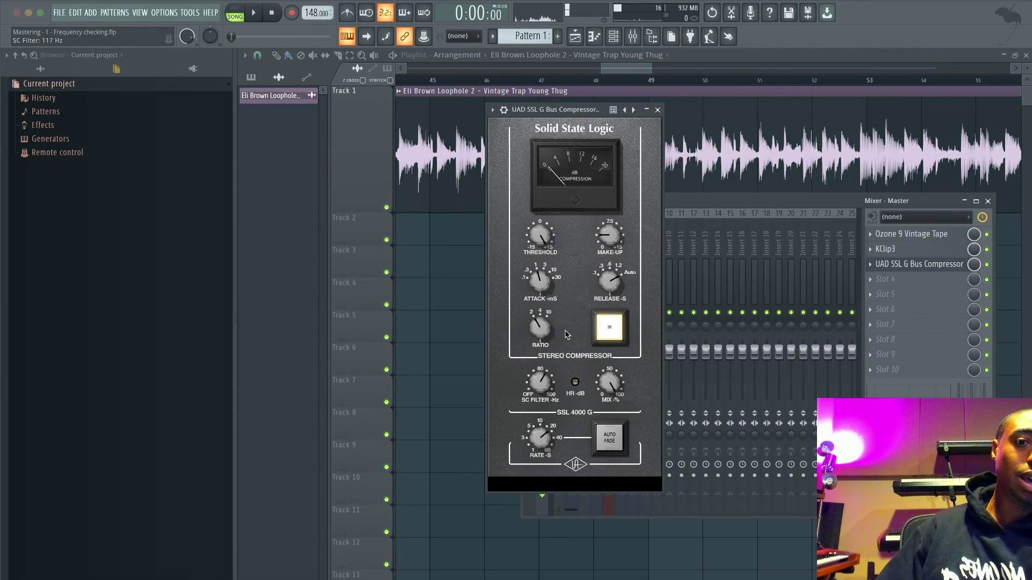
# Set the SSL compressor's ratio to 4 and release to 0.1 s, and slow down its attack
pyautogui.moveTo(545, 317); pyautogui.dragTo(559, 229)
pyautogui.moveTo(617, 283); pyautogui.dragTo(571, 341)
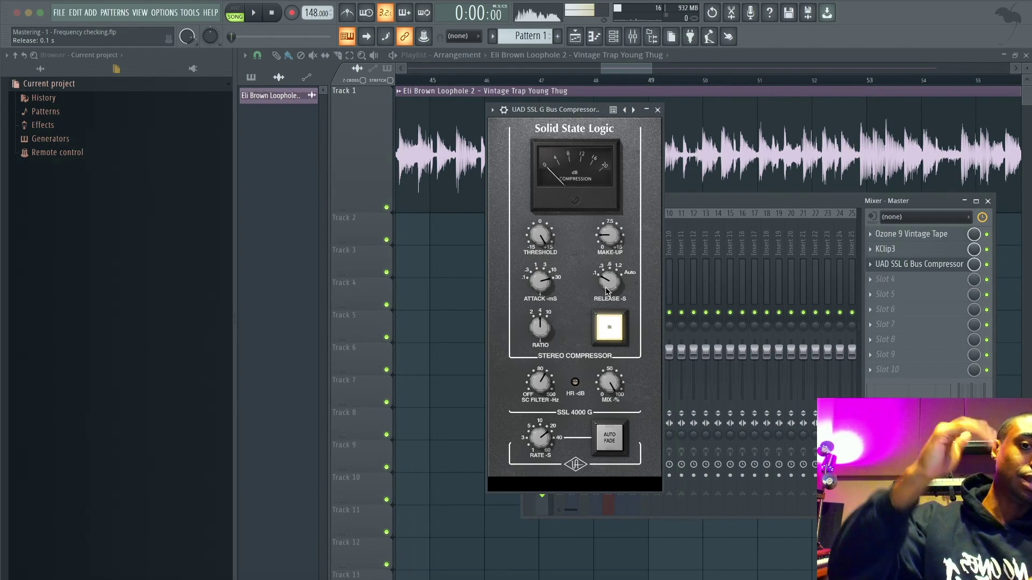
# Open the beat's audio sample from the channel rack in the Edison audio editor, and arrange the windows so its waveform is visible
pyautogui.moveTo(577, 110); pyautogui.dragTo(578, 249)
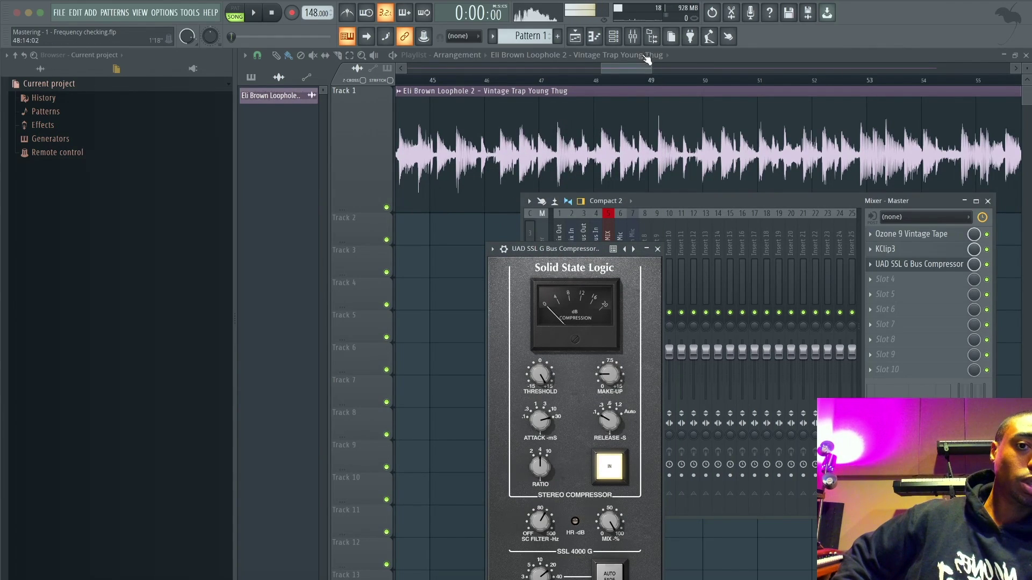
pyautogui.click(613, 36)
pyautogui.click(348, 88)
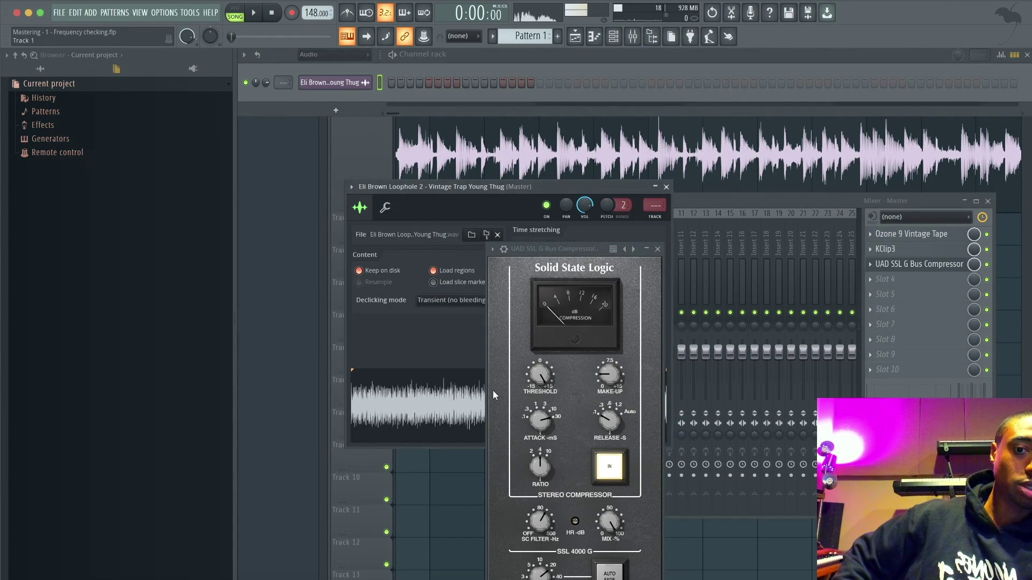
pyautogui.rightClick(424, 389)
pyautogui.click(456, 449)
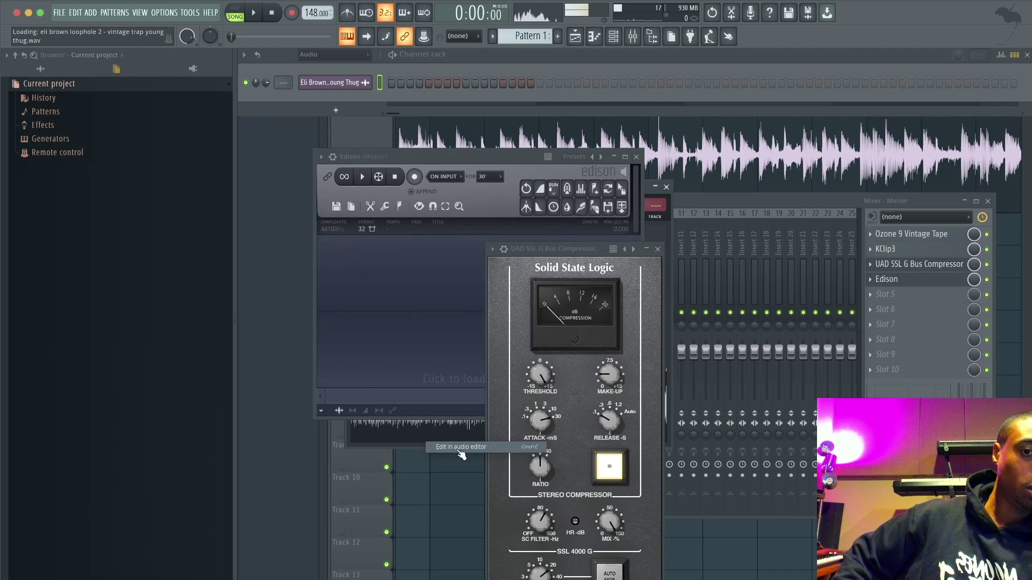
pyautogui.moveTo(537, 251); pyautogui.dragTo(514, 359)
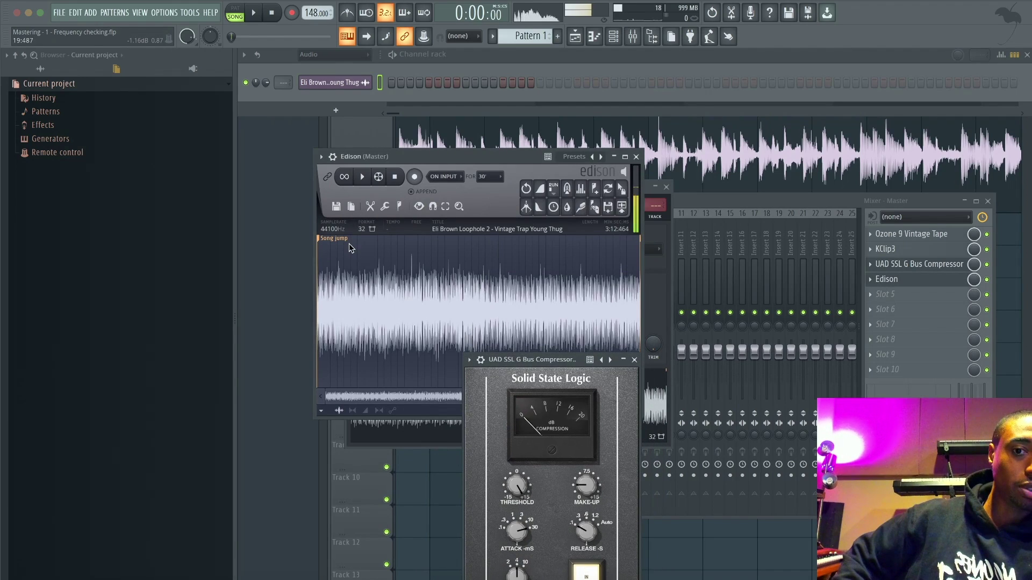
pyautogui.moveTo(420, 161); pyautogui.dragTo(472, 119)
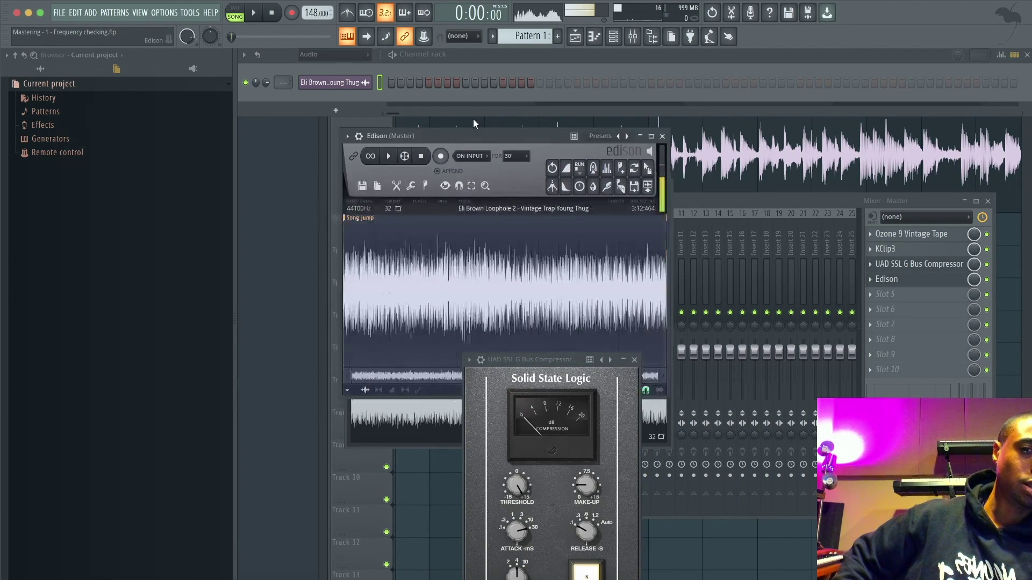
# Select one drum hit of about 0.48 s near 28 seconds in Edison and read its length in samples and in minutes:seconds:milliseconds
pyautogui.scroll(3, 416, 244)
pyautogui.scroll(5, 416, 245)
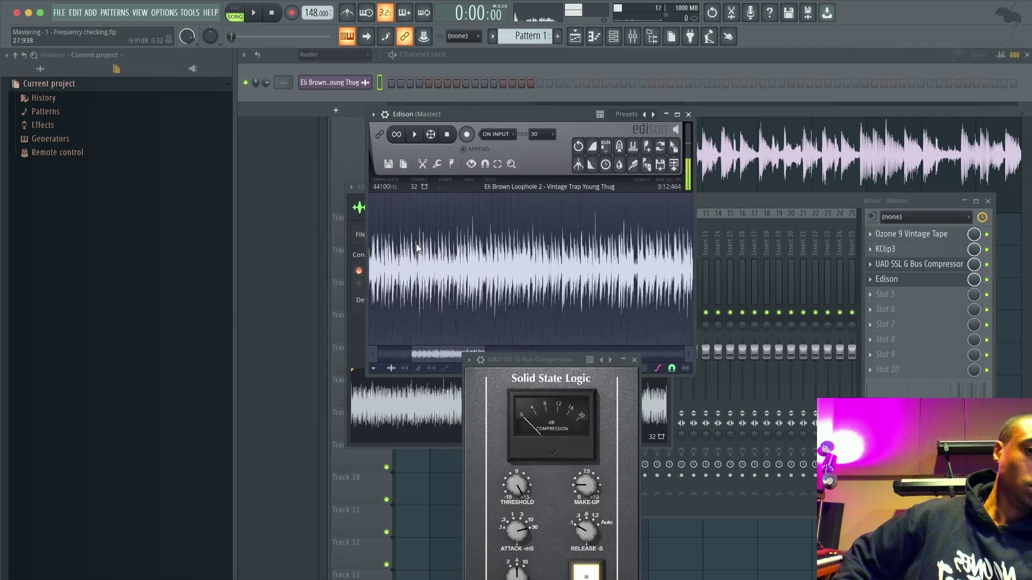
pyautogui.scroll(5, 417, 246)
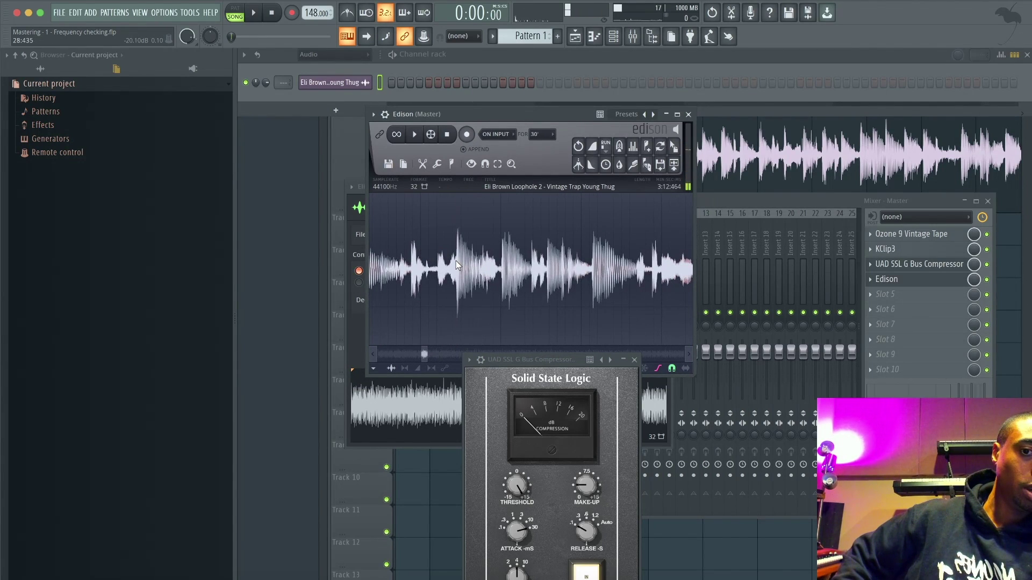
pyautogui.moveTo(455, 264); pyautogui.dragTo(494, 265)
pyautogui.click(661, 183)
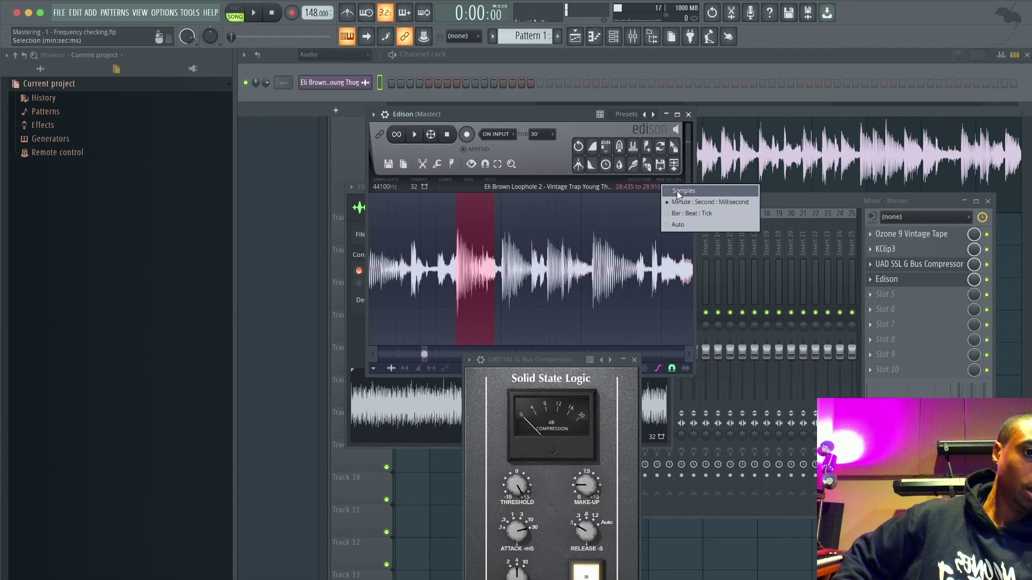
pyautogui.click(677, 191)
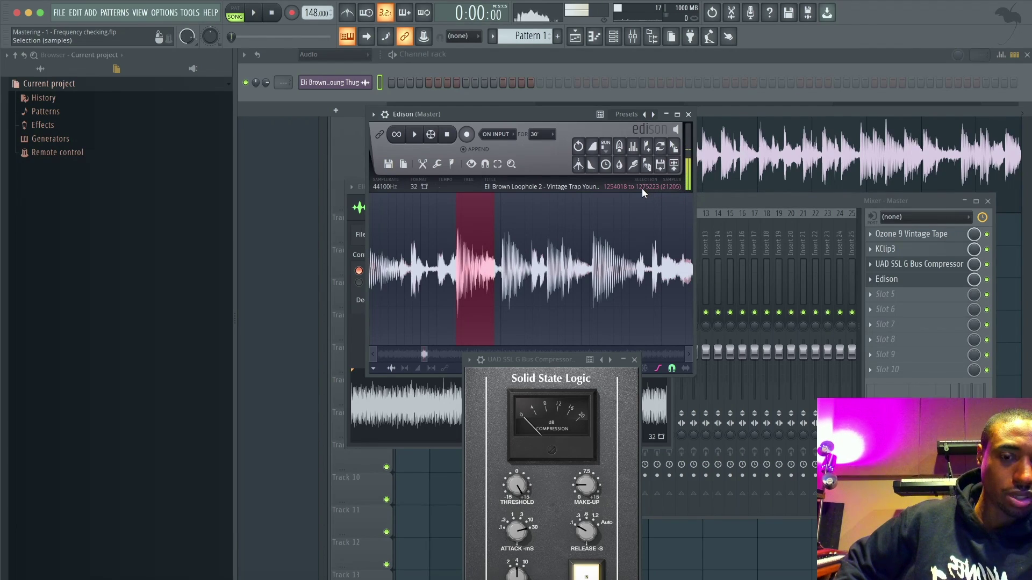
pyautogui.click(642, 188)
pyautogui.click(660, 206)
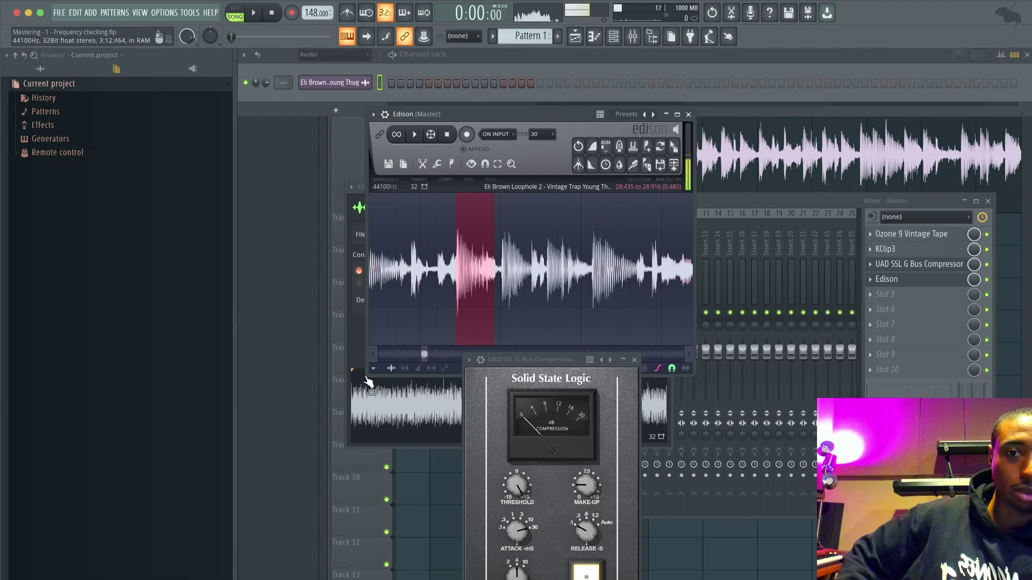
# Widen Edison, reselect the drum hit up to the following one, about 0.556 s, and set the SSL compressor's release to 0.3 s
pyautogui.moveTo(368, 382); pyautogui.dragTo(310, 378)
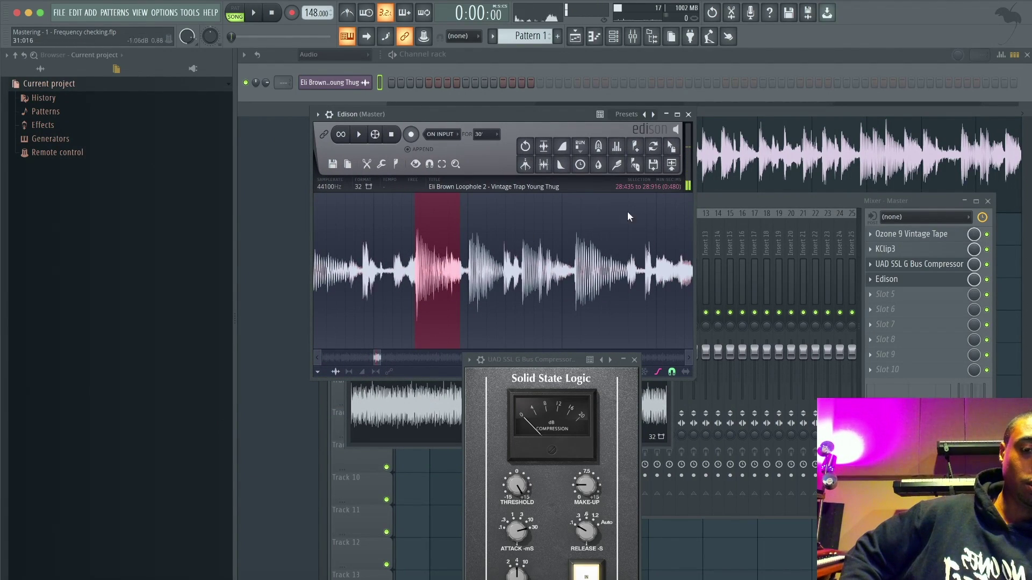
pyautogui.moveTo(419, 266); pyautogui.dragTo(467, 263)
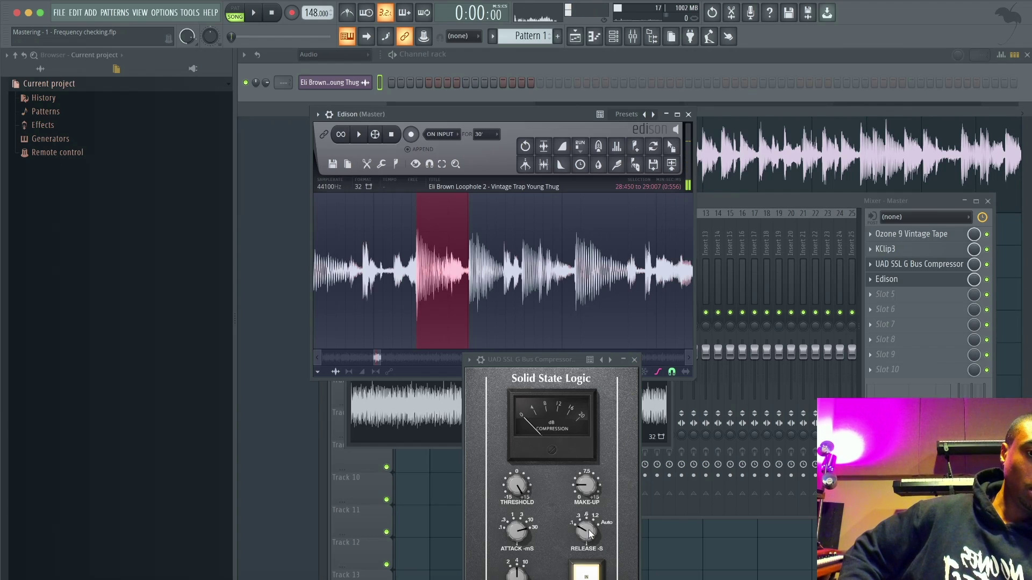
pyautogui.moveTo(556, 359); pyautogui.dragTo(555, 249)
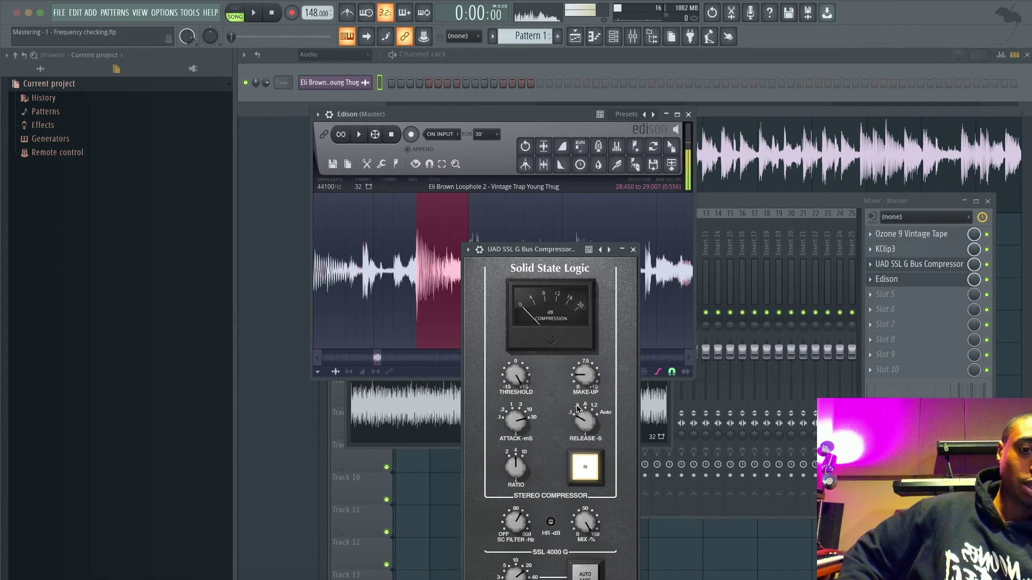
pyautogui.moveTo(542, 249); pyautogui.dragTo(554, 355)
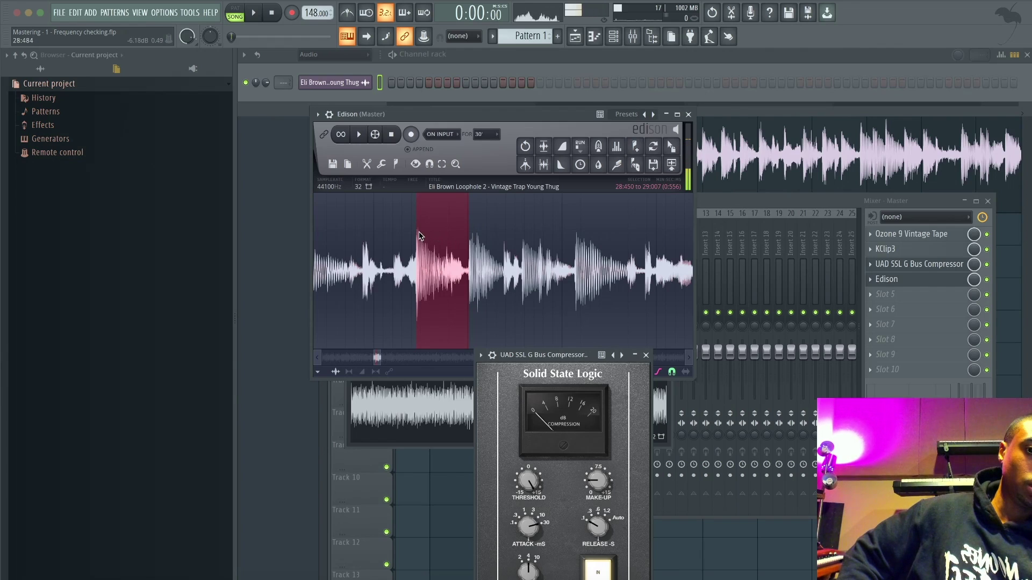
pyautogui.press('space')
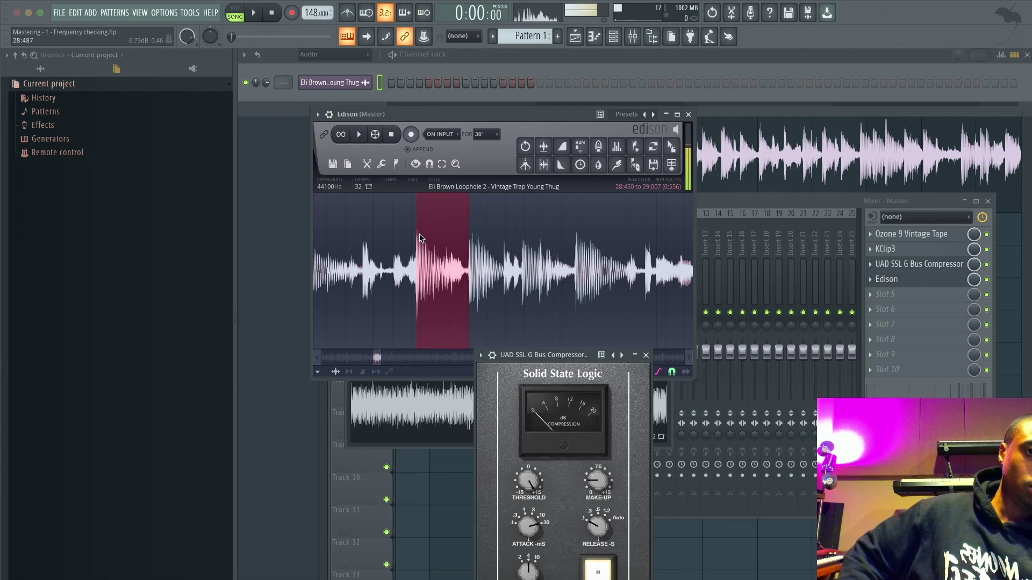
pyautogui.moveTo(568, 355); pyautogui.dragTo(551, 234)
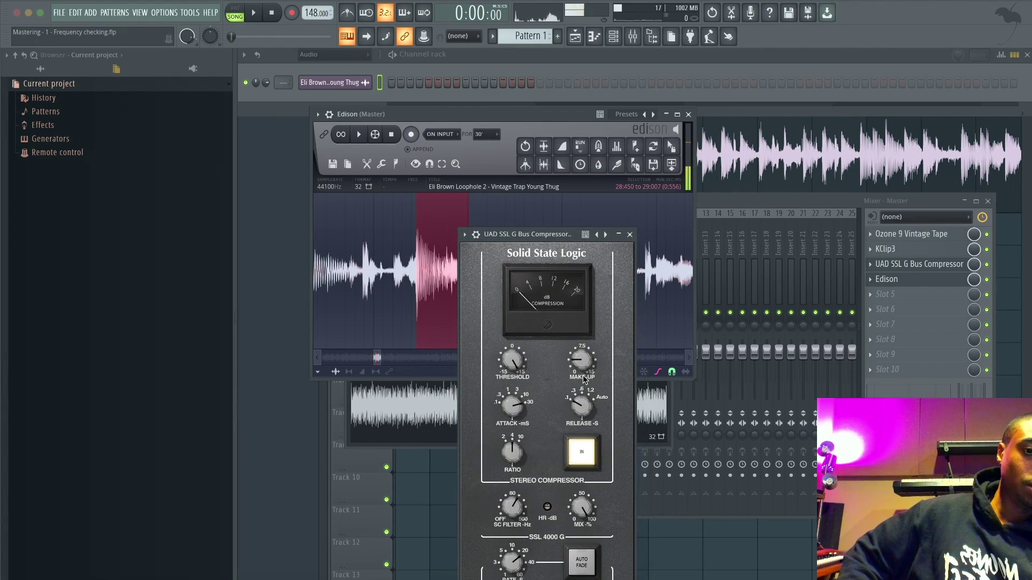
pyautogui.moveTo(585, 399); pyautogui.dragTo(589, 421)
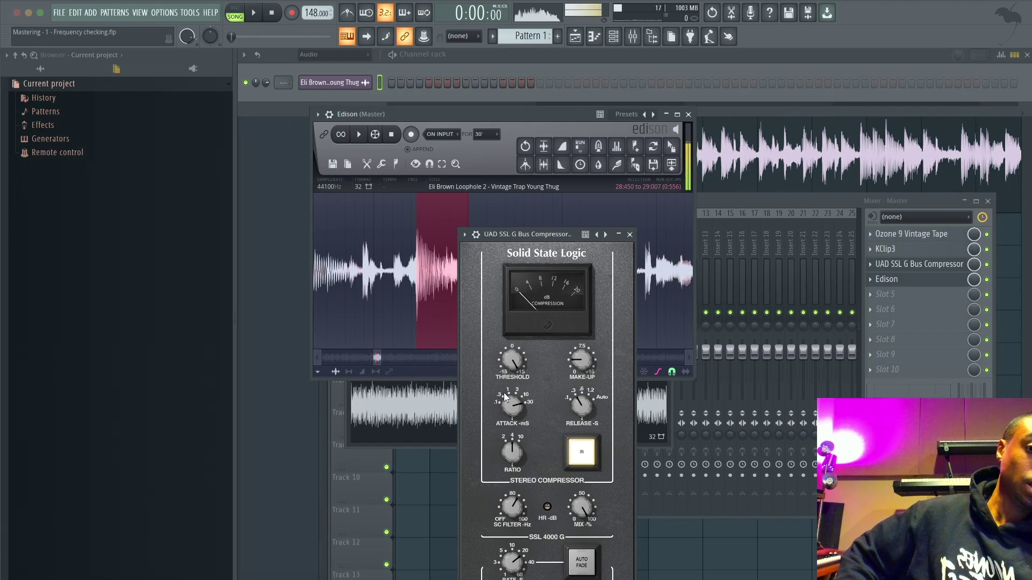
# Measure the drum hit's initial transient in Edison with a selection of about 0.033 s, and clear the selection after comparing a longer span
pyautogui.click(420, 240)
pyautogui.moveTo(420, 240); pyautogui.dragTo(427, 239)
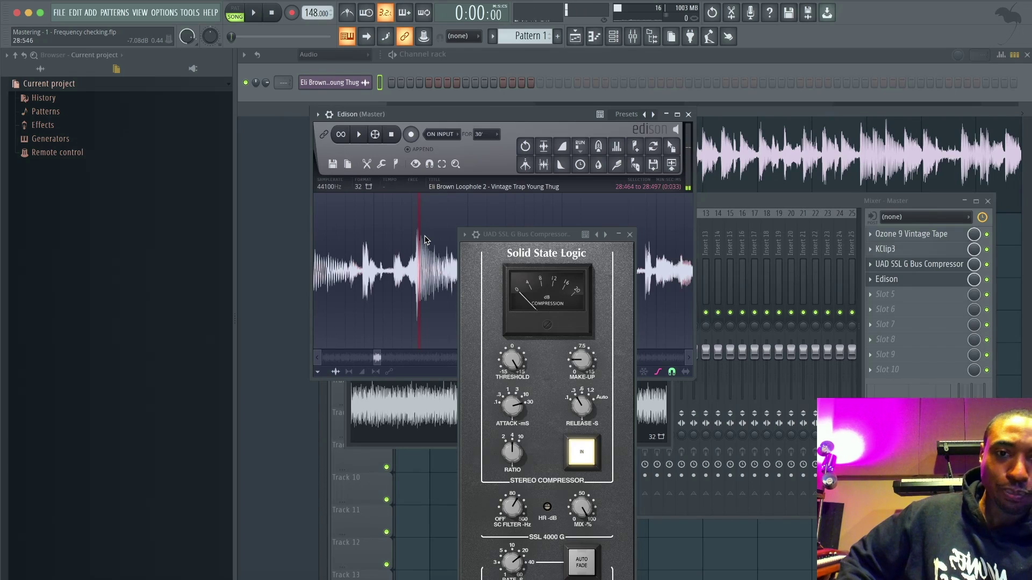
pyautogui.moveTo(423, 238); pyautogui.dragTo(509, 308)
pyautogui.click(482, 237)
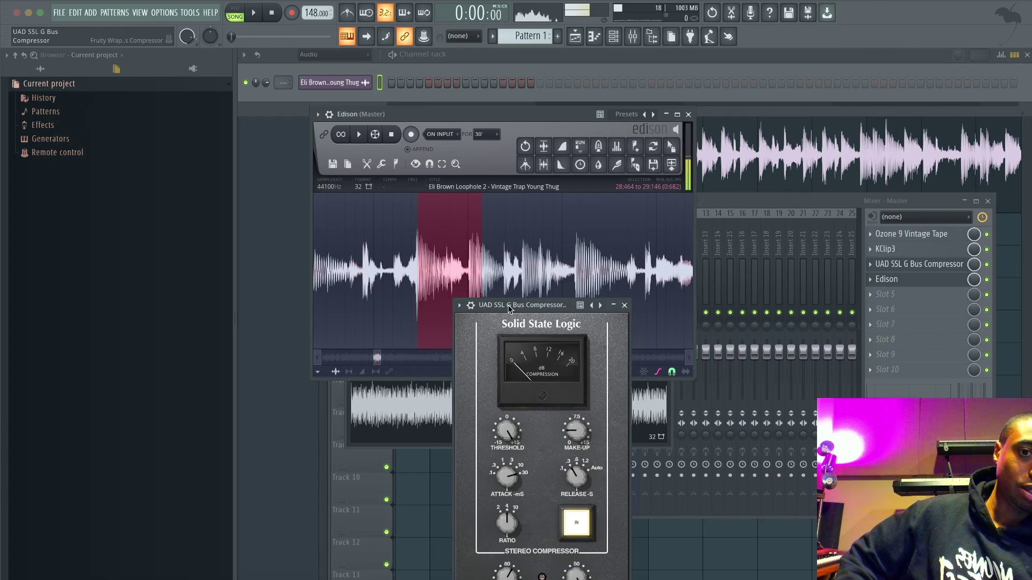
pyautogui.click(465, 243)
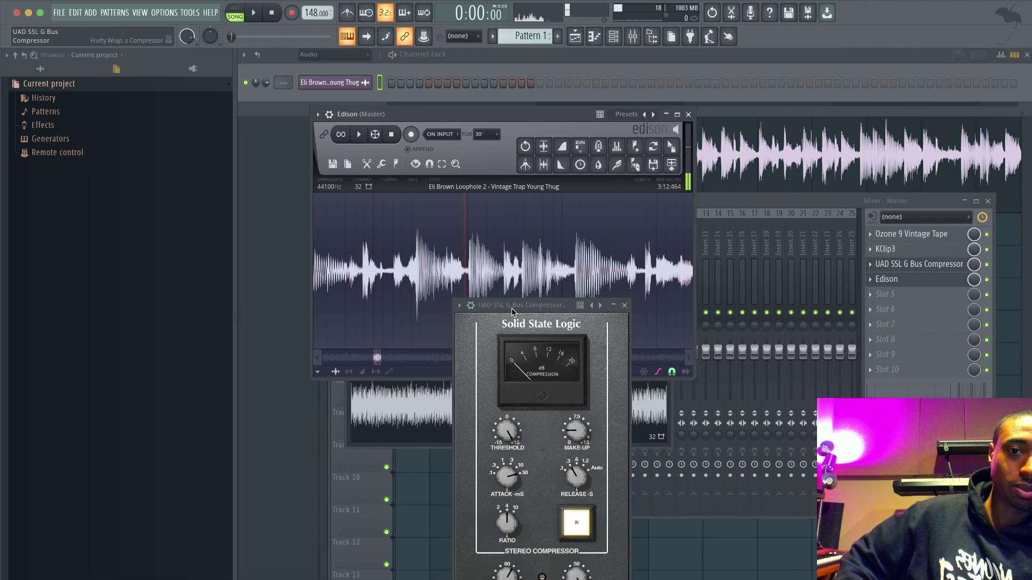
# Turn the SSL compressor's make-up gain down to its minimum and close the Edison window
pyautogui.moveTo(510, 305); pyautogui.dragTo(507, 190)
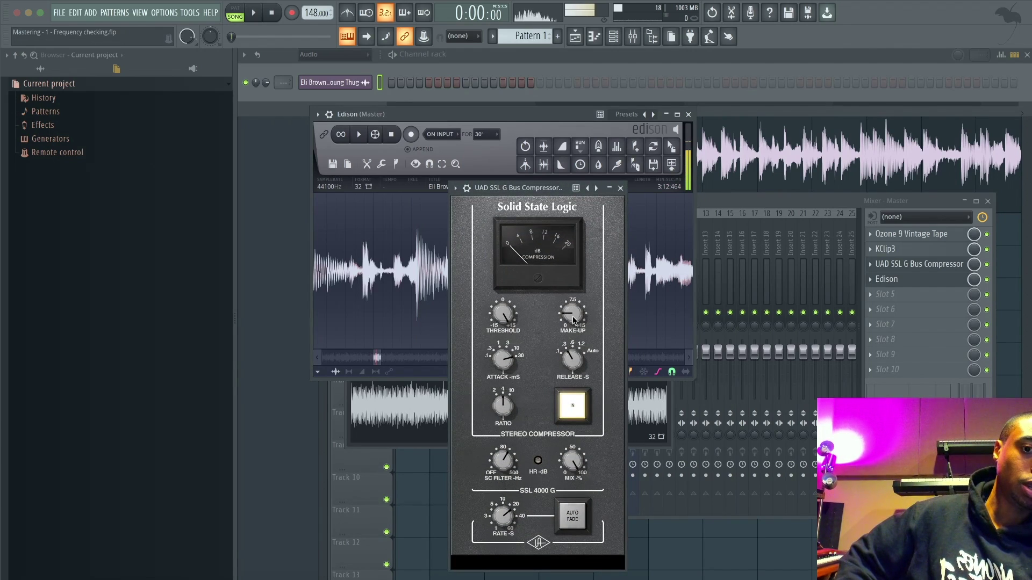
pyautogui.moveTo(573, 318); pyautogui.dragTo(573, 326)
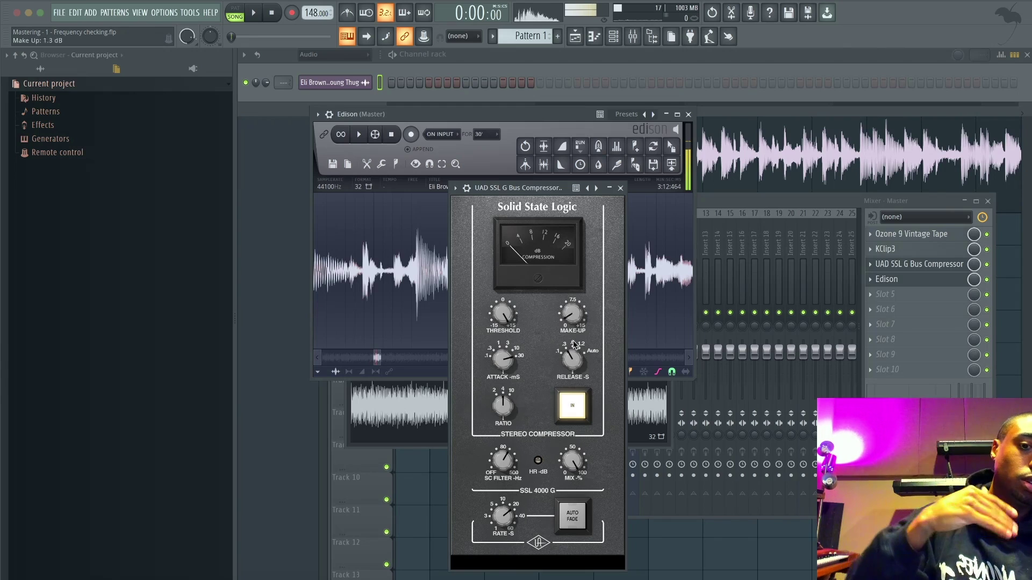
pyautogui.moveTo(539, 194); pyautogui.dragTo(539, 142)
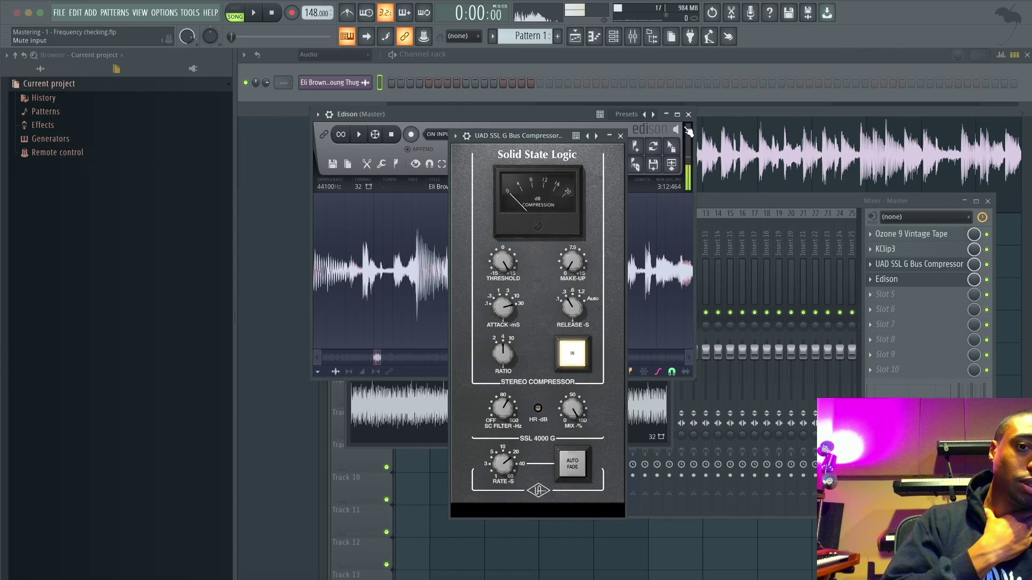
pyautogui.click(687, 114)
# Play the beat with the Desk Mic track muted, set the SSL compressor's threshold to 5.5 dB, and restore the mic once playback is stopped
pyautogui.press('space')
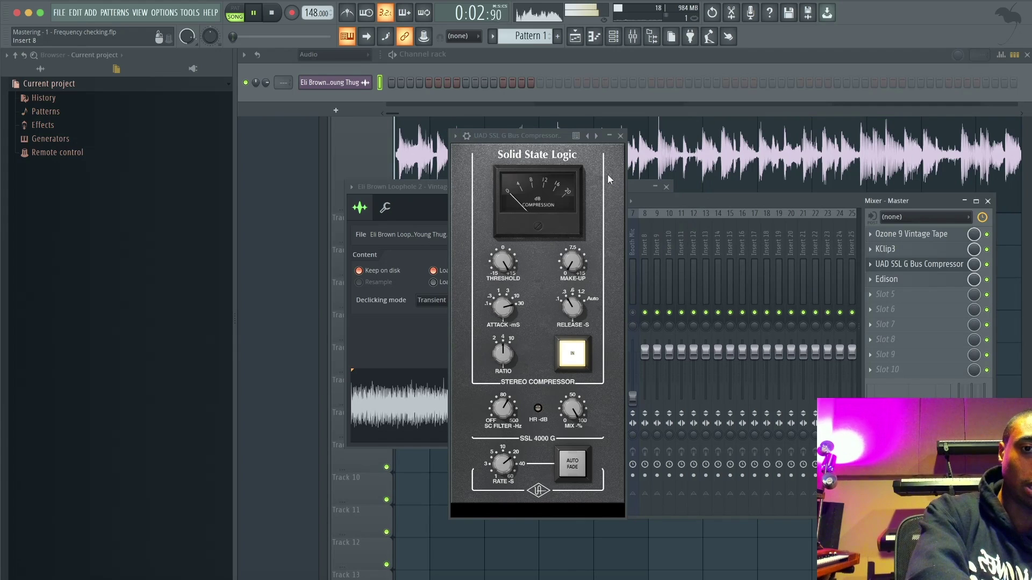
pyautogui.moveTo(537, 136); pyautogui.dragTo(417, 135)
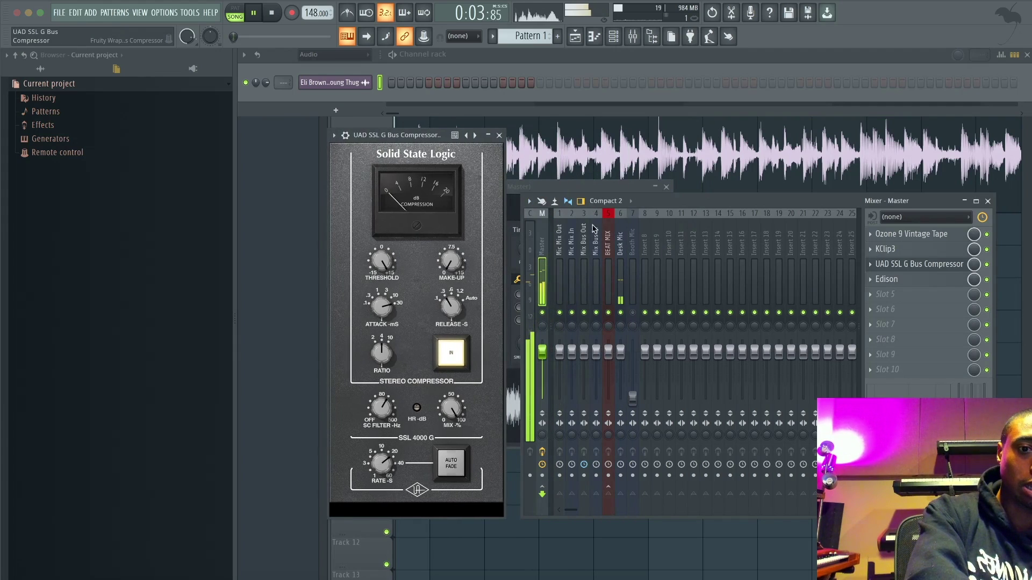
pyautogui.click(621, 313)
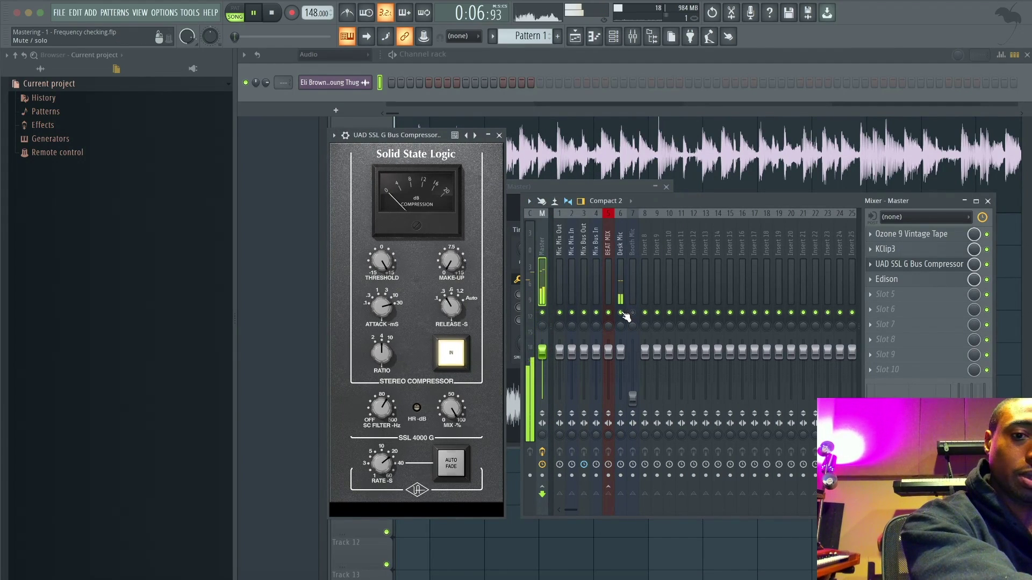
pyautogui.scroll(5, 381, 262)
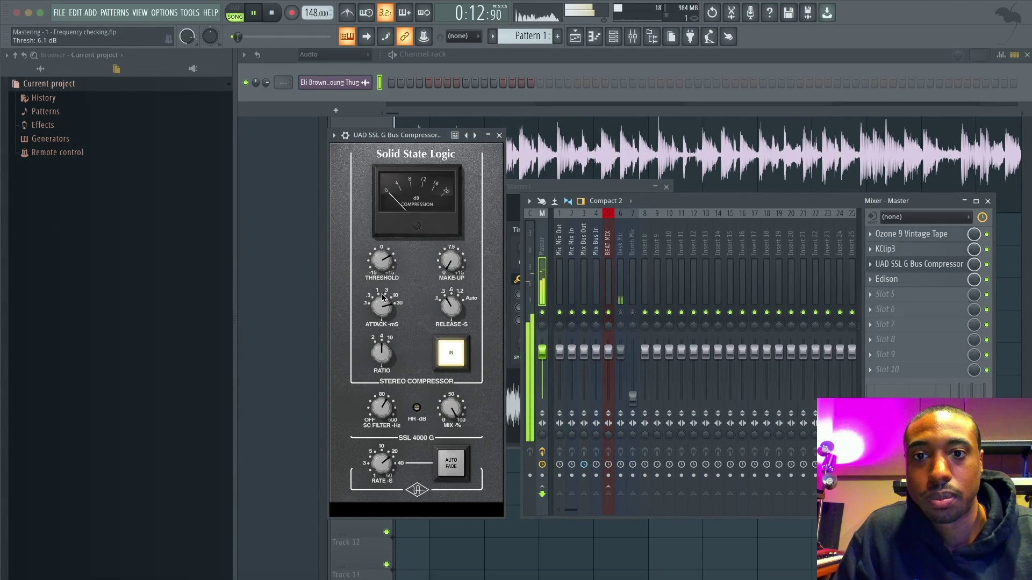
pyautogui.scroll(-3, 383, 299)
pyautogui.moveTo(383, 307); pyautogui.dragTo(381, 299)
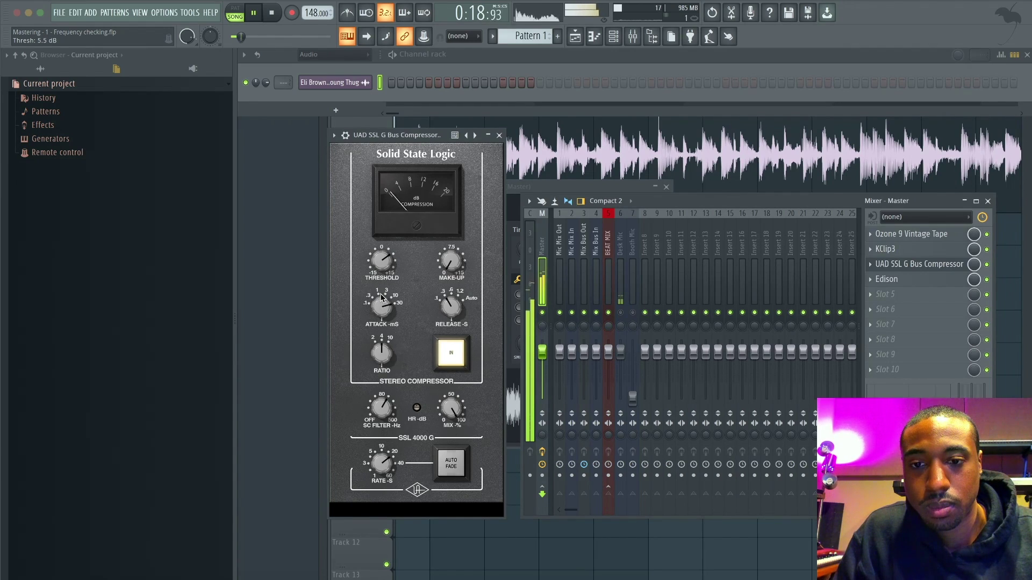
pyautogui.click(619, 312)
pyautogui.press('space')
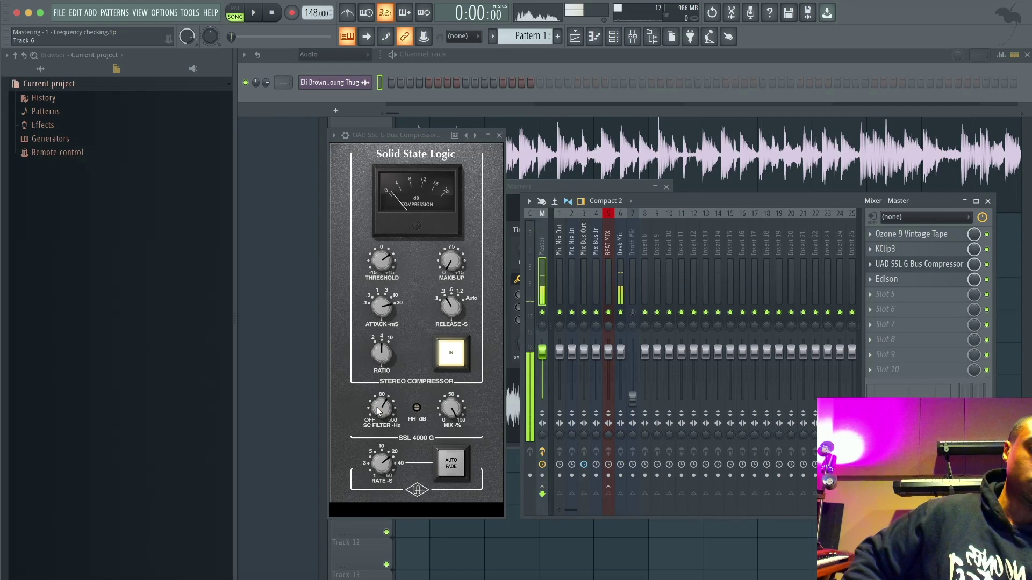
# Raise the SSL compressor's sidechain filter frequency and close the plugin window
pyautogui.moveTo(378, 411); pyautogui.dragTo(376, 403)
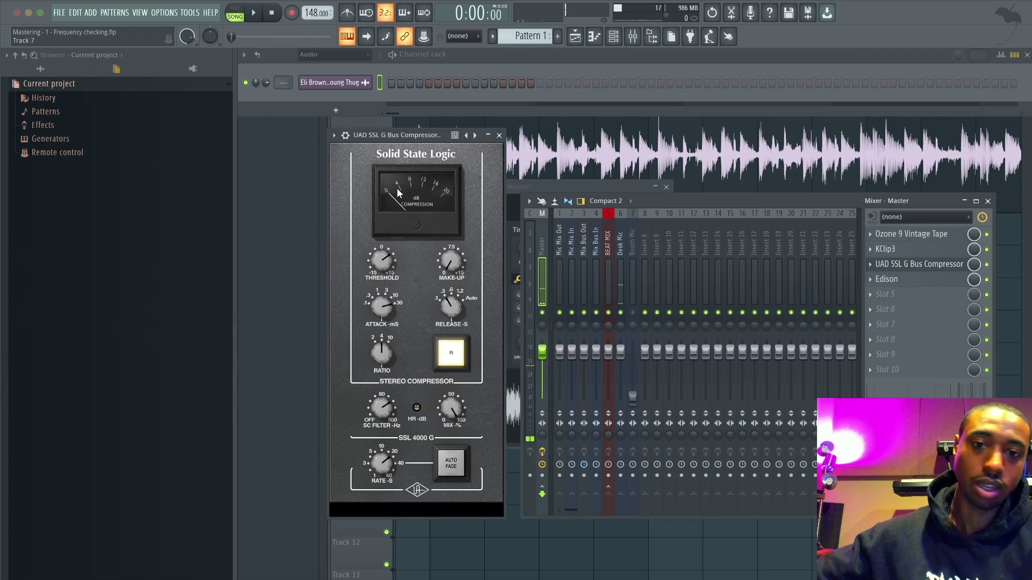
pyautogui.click(499, 135)
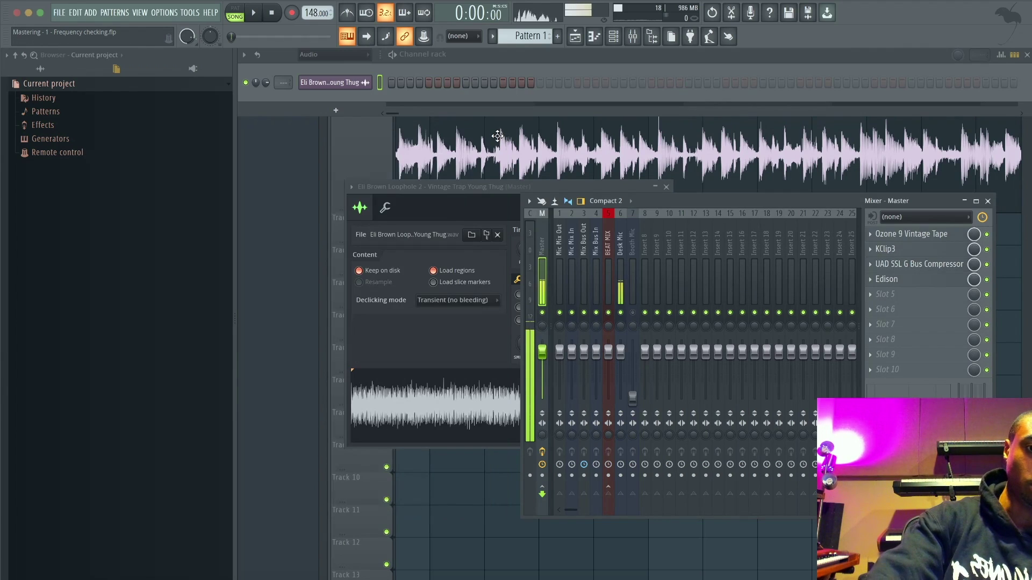
# Start the beat playing and delete Edison from the Master track's effect chain
pyautogui.press('space')
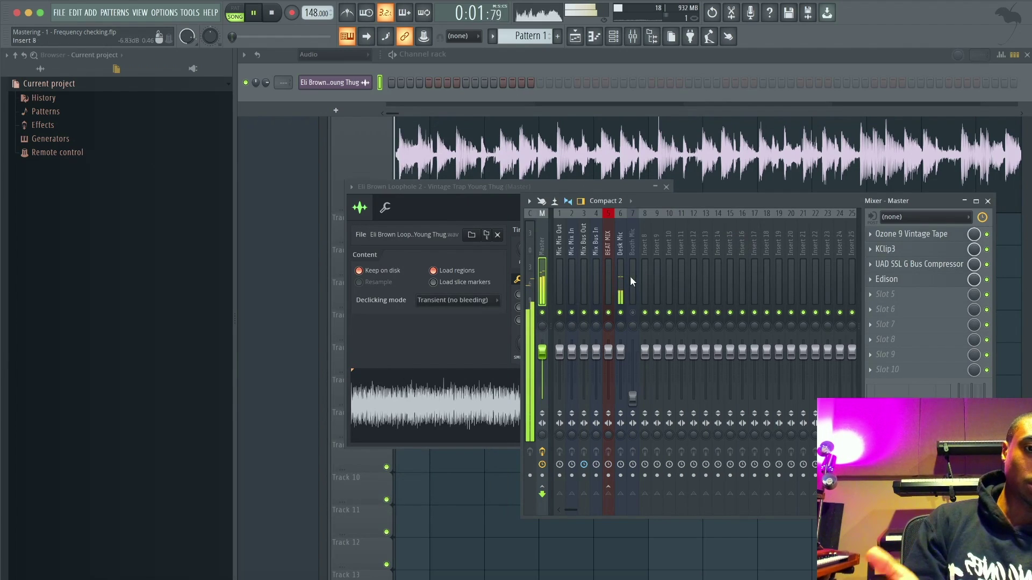
pyautogui.rightClick(877, 290)
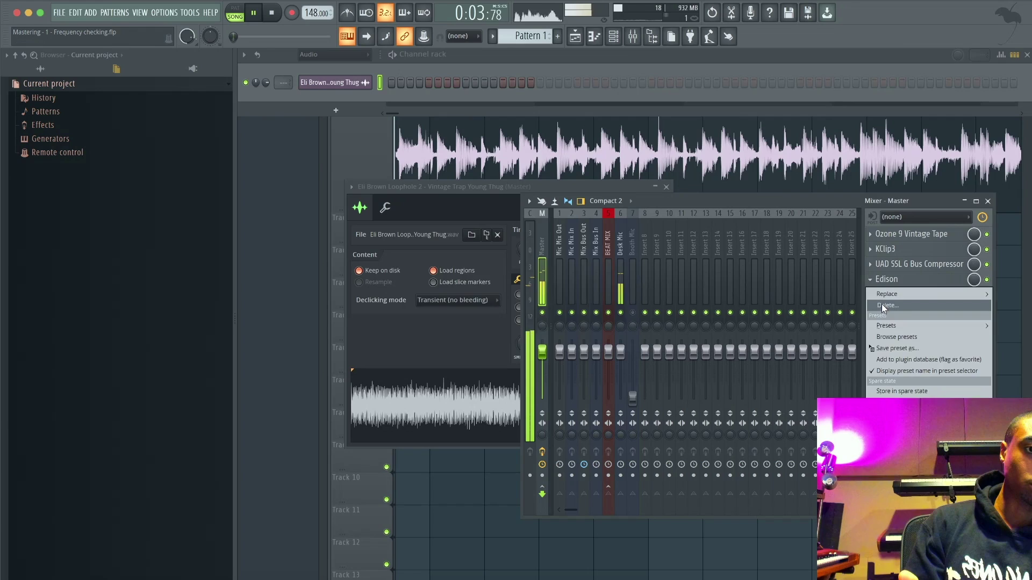
pyautogui.click(882, 303)
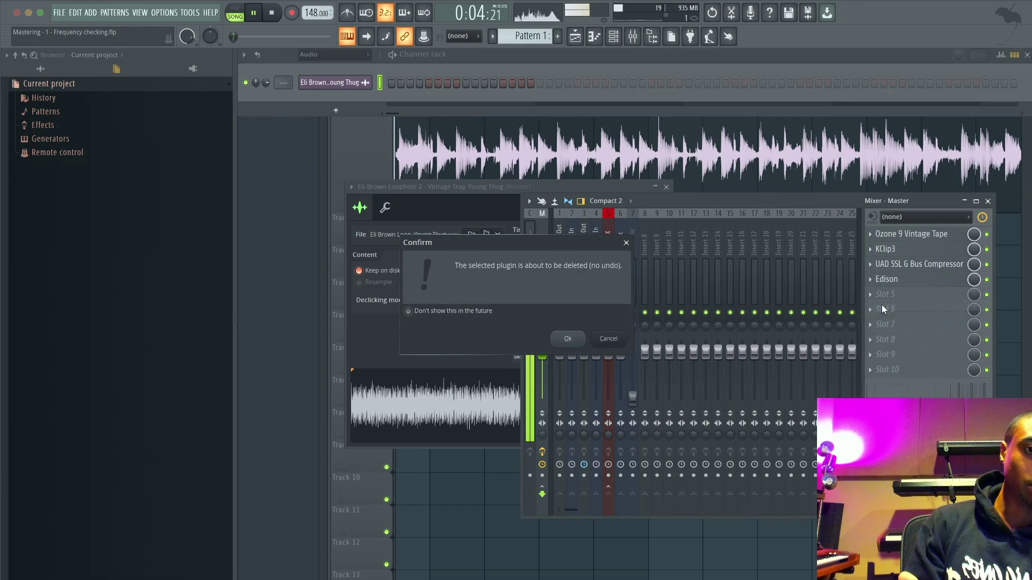
pyautogui.click(565, 337)
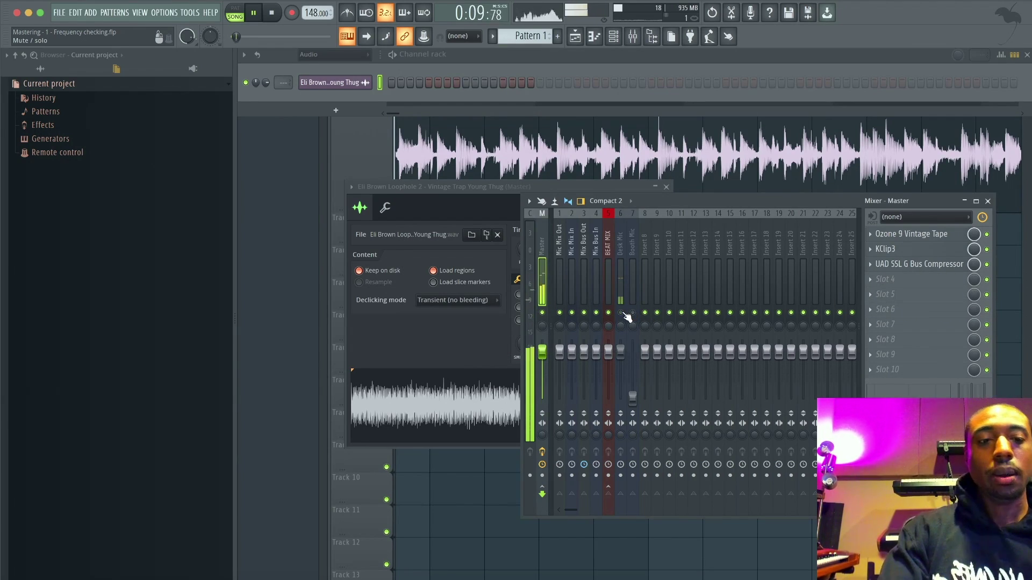
# Check the UAD SSL G Bus Compressor during playback, move it ahead of KClip3 in the Master chain, and stop the beat
pyautogui.click(910, 264)
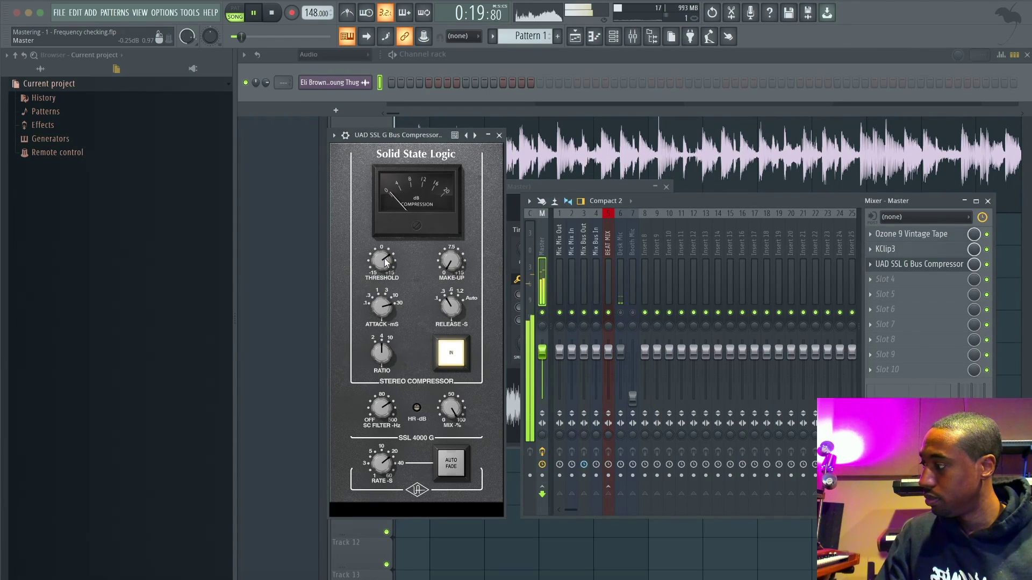
pyautogui.click(499, 136)
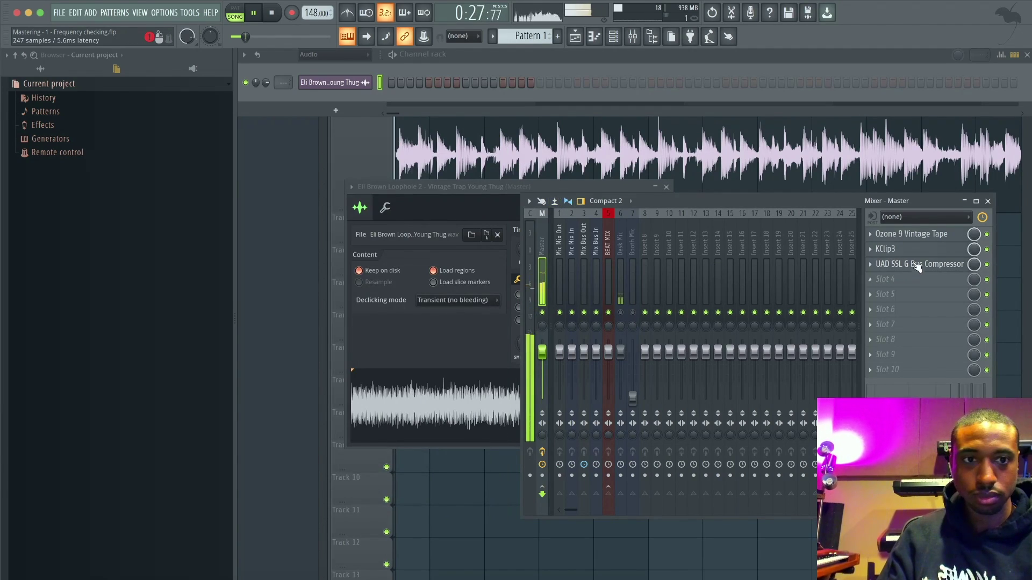
pyautogui.moveTo(925, 269)
pyautogui.mouseDown()
pyautogui.moveTo(925, 284)
pyautogui.moveTo(925, 267)
pyautogui.mouseUp()
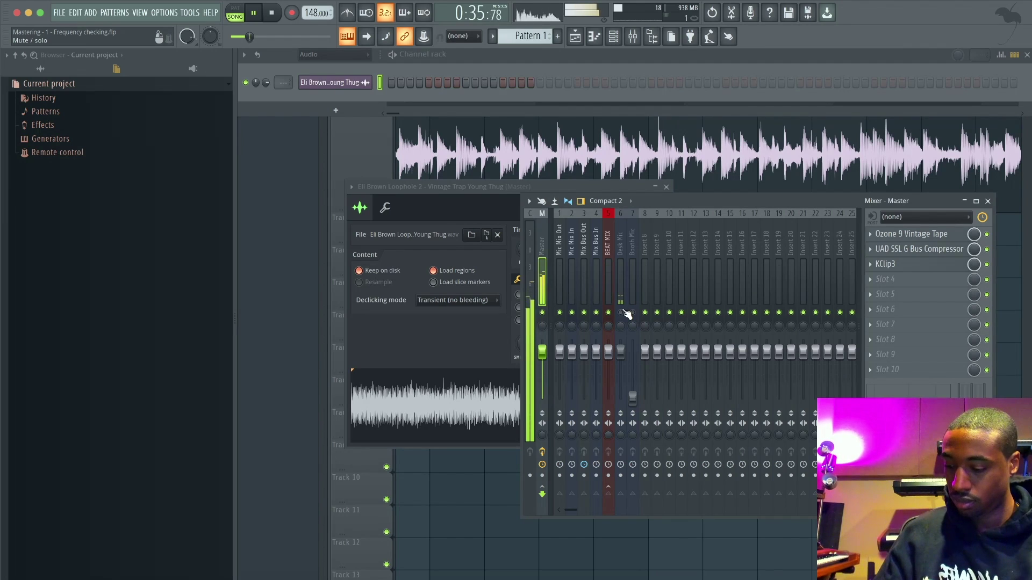
pyautogui.press('space')
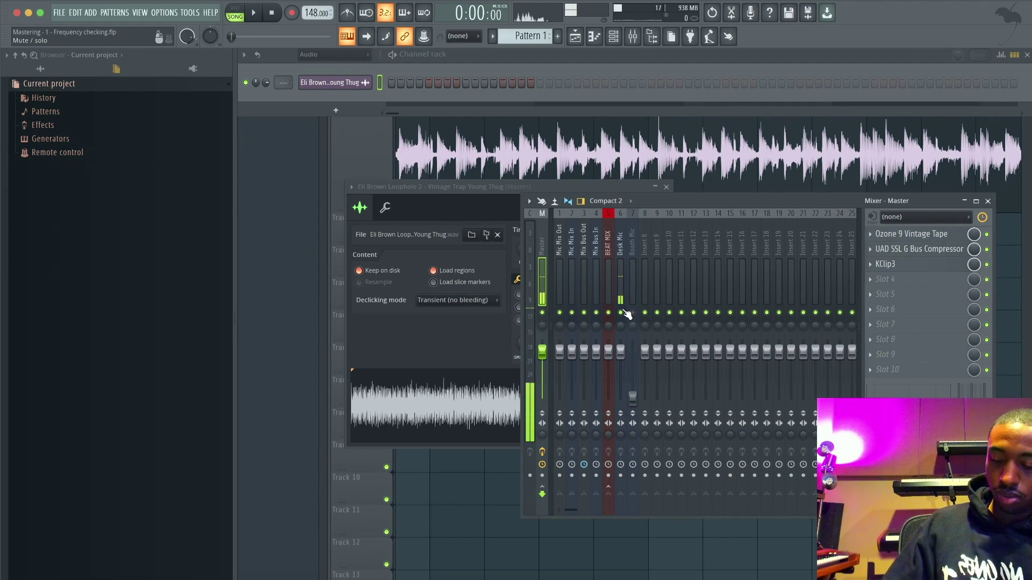
# Load Ozone 9 Equalizer after KClip3 on the Master track and view its channel processing modes
pyautogui.click(902, 281)
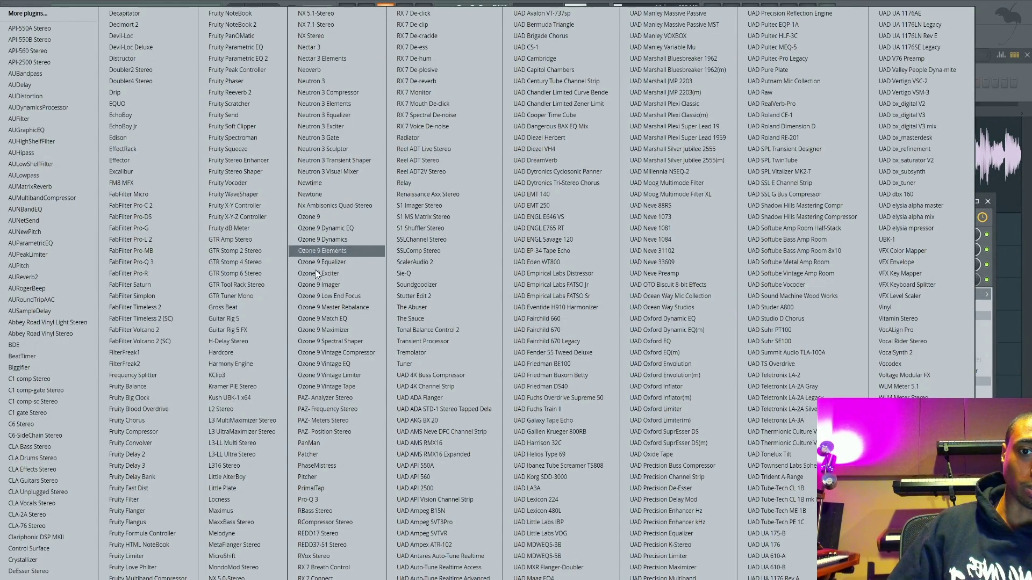
pyautogui.click(344, 261)
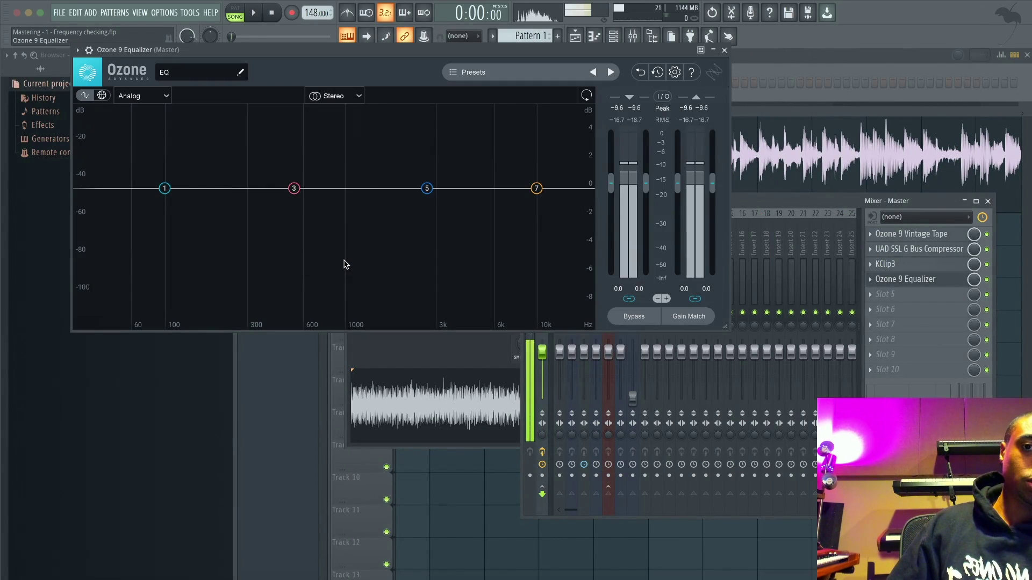
pyautogui.click(333, 95)
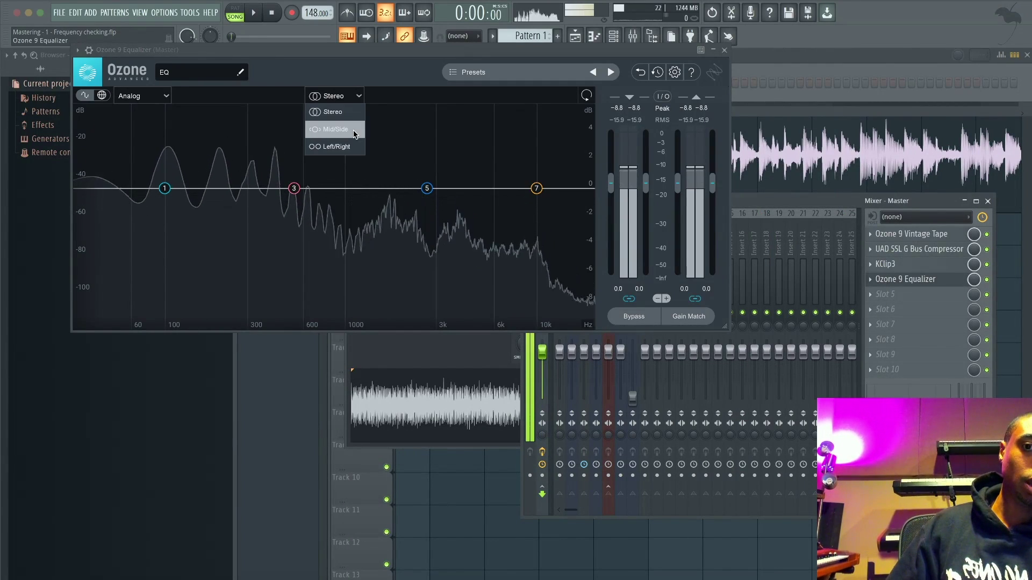
pyautogui.click(358, 96)
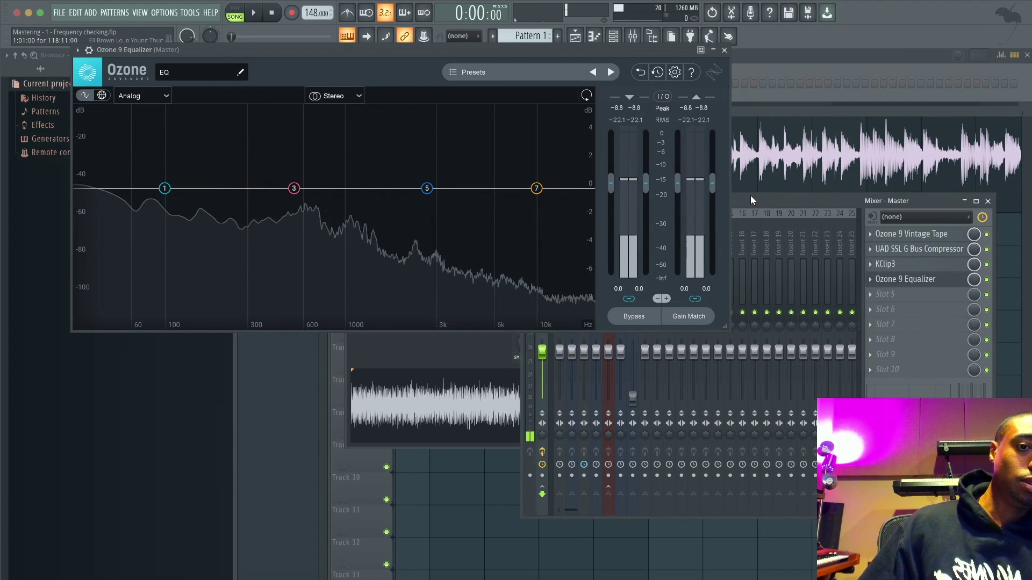
# Shift the mixer window upward, review the equalizer's Stereo, Mid/Side and Left/Right modes again, and close the plugin on Stereo
pyautogui.moveTo(772, 212); pyautogui.dragTo(772, 159)
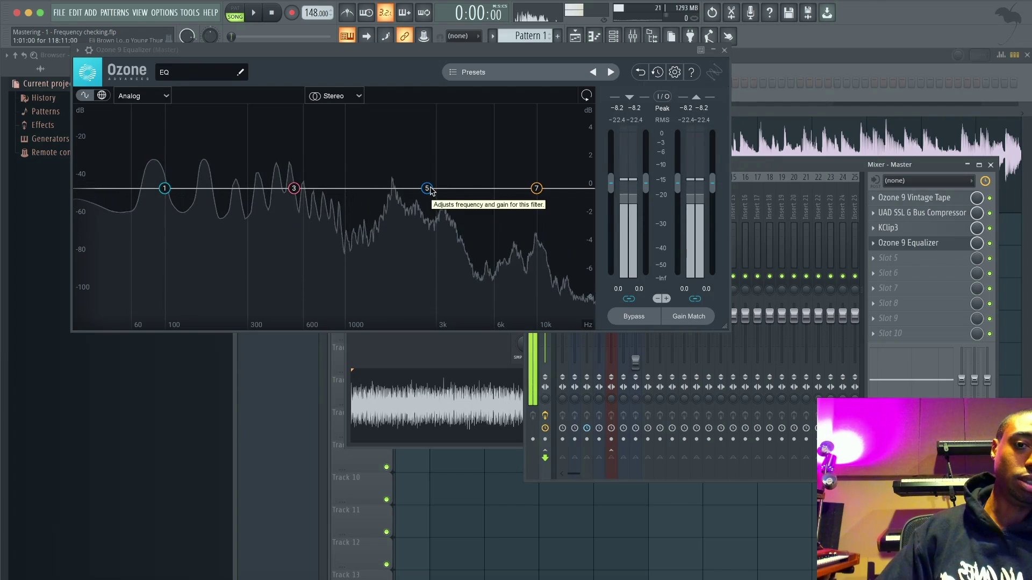
pyautogui.click(334, 96)
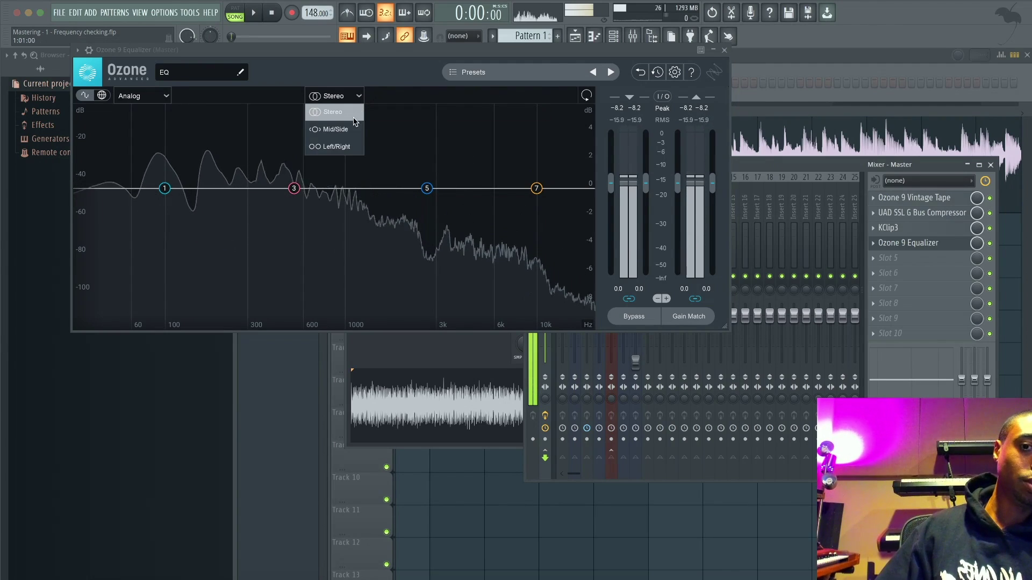
pyautogui.click(392, 85)
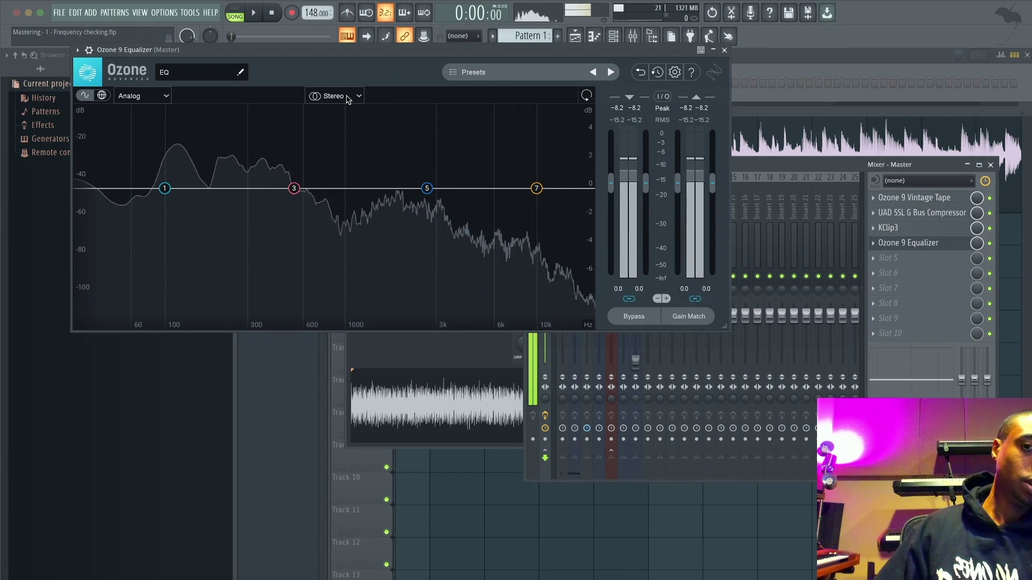
pyautogui.click(725, 50)
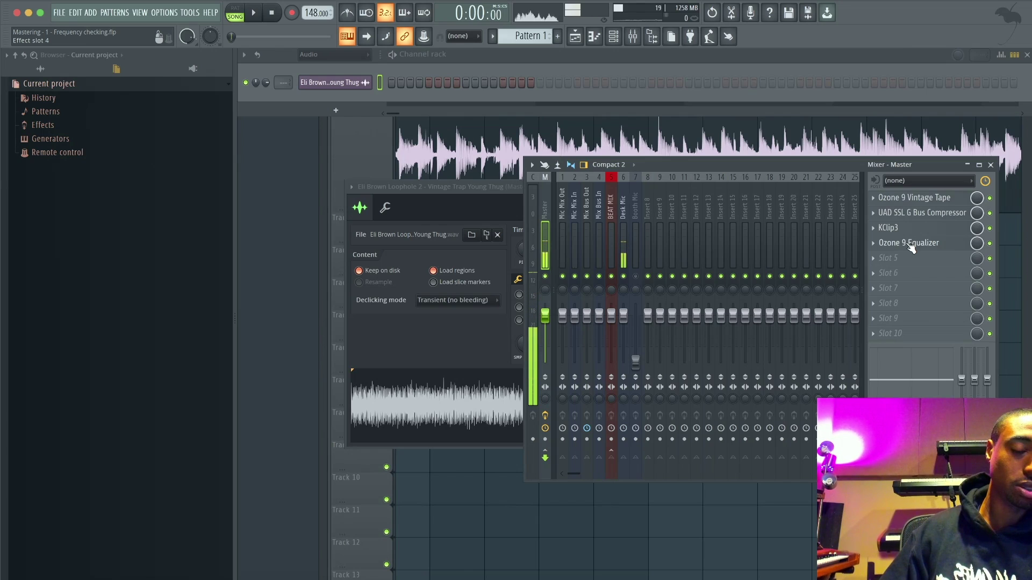
pyautogui.click(907, 243)
pyautogui.press('space')
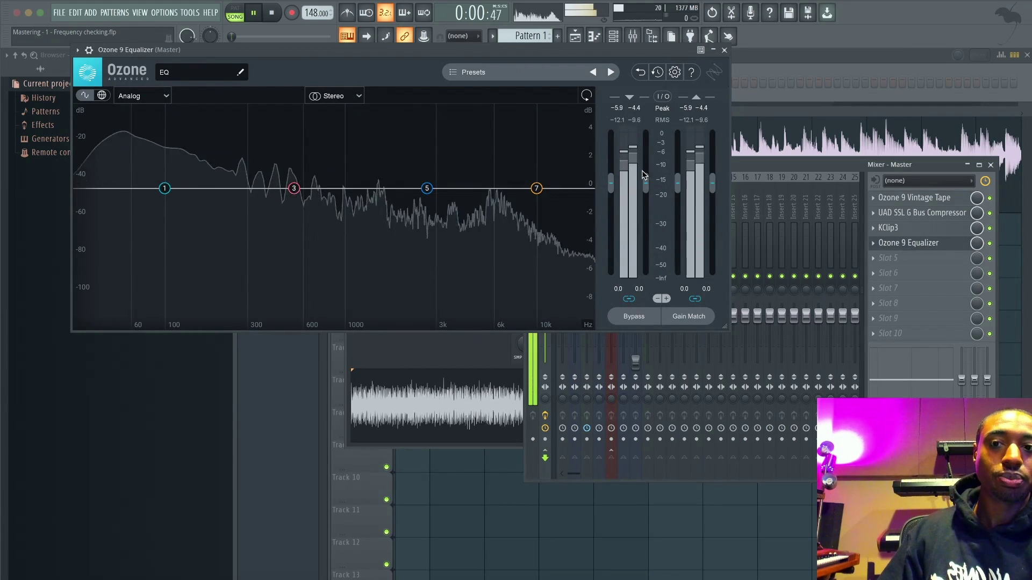
pyautogui.click(724, 49)
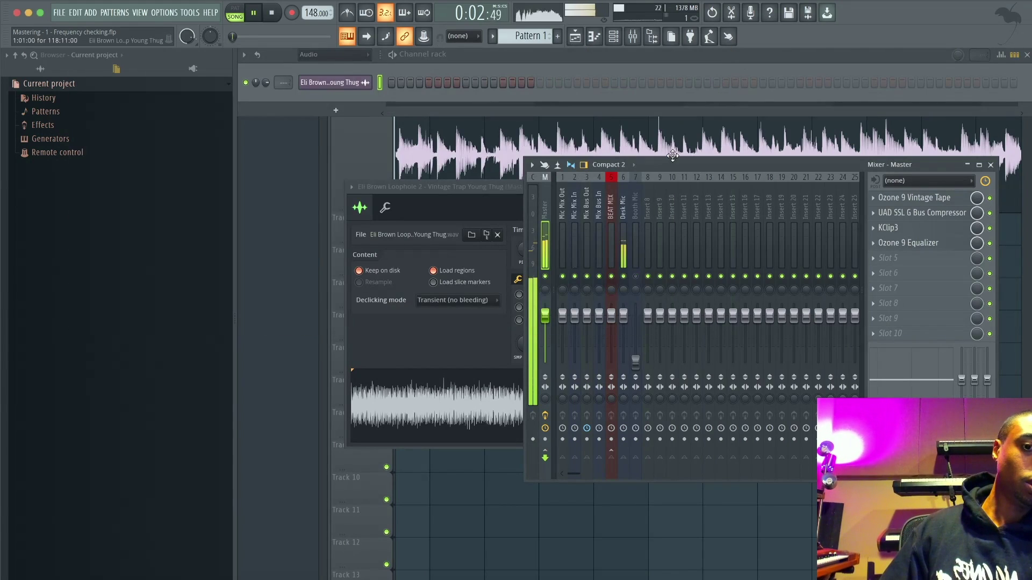
pyautogui.press('space')
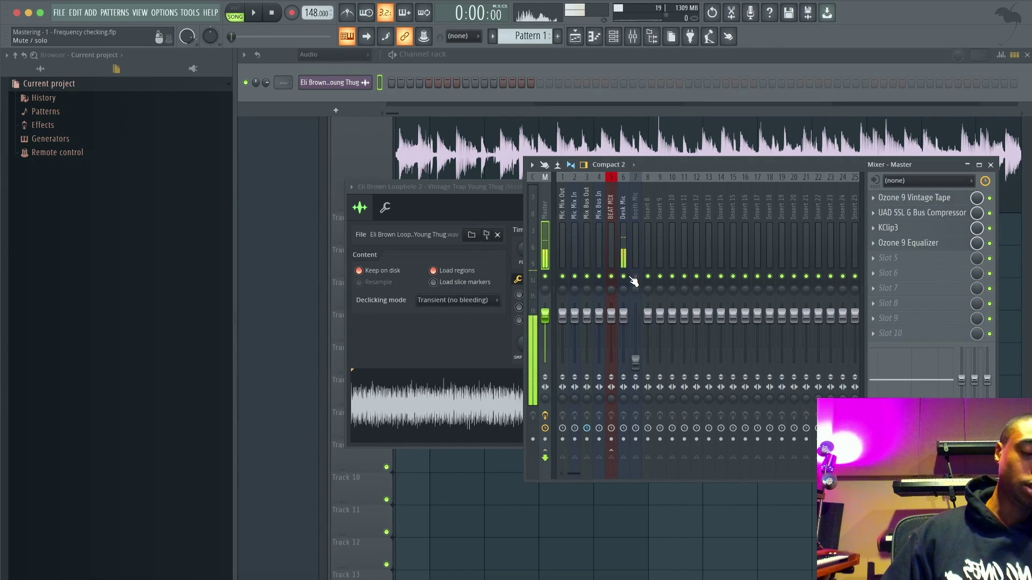
pyautogui.click(915, 247)
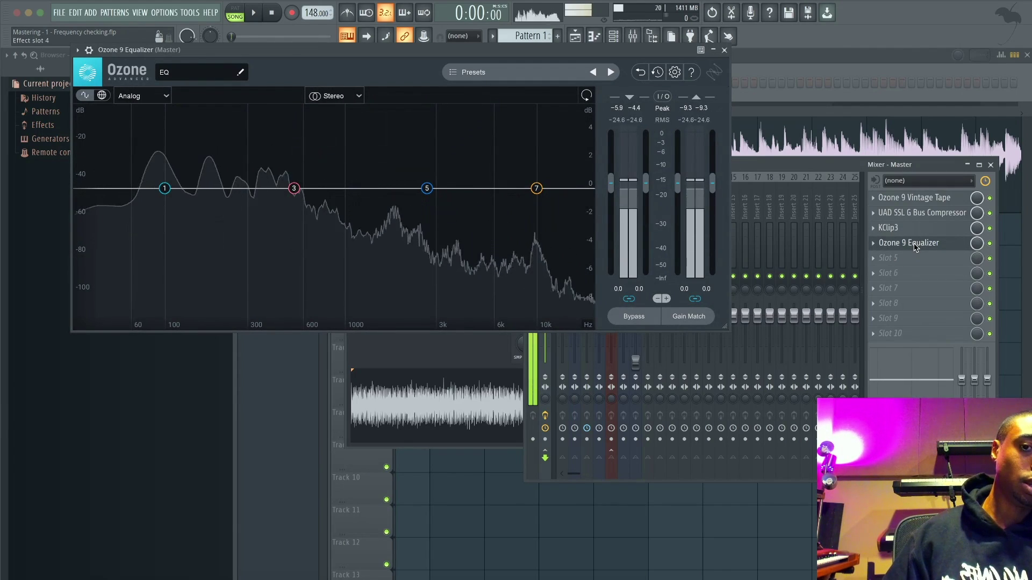
pyautogui.click(724, 51)
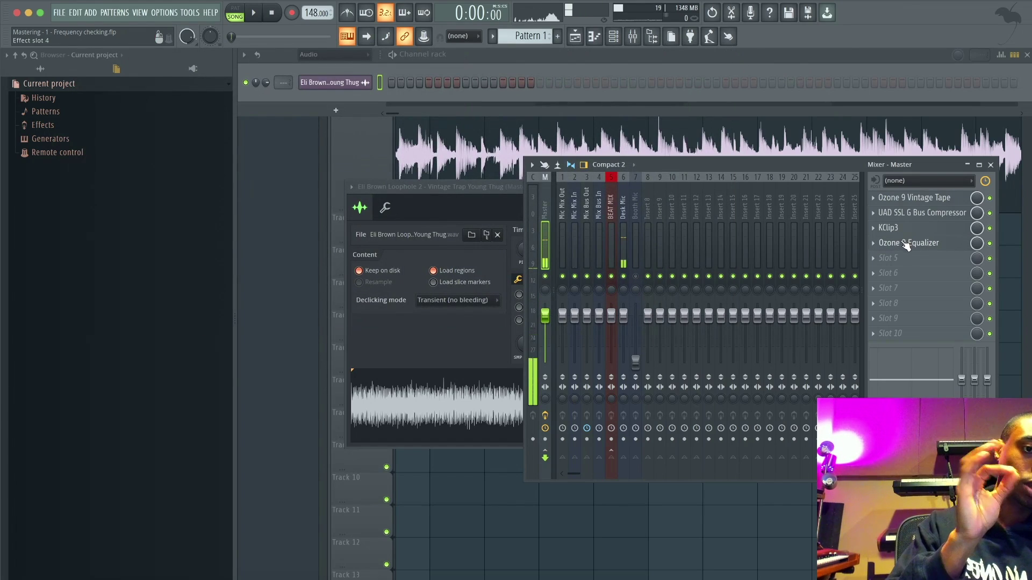
# Mute the Desk Mic track, play the beat, and open the Ozone 9 Equalizer on the Master
pyautogui.click(624, 276)
pyautogui.press('space')
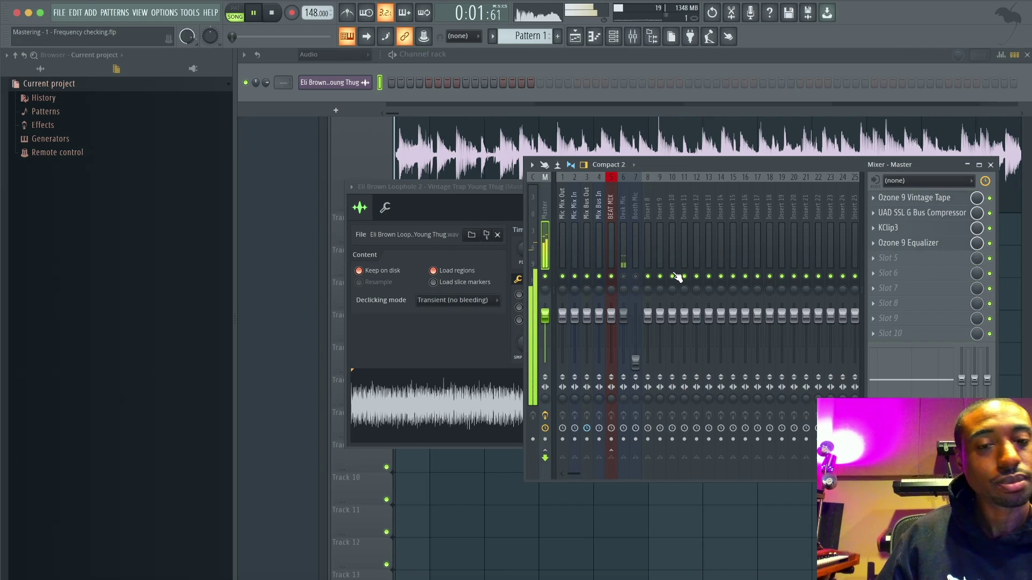
pyautogui.click(903, 244)
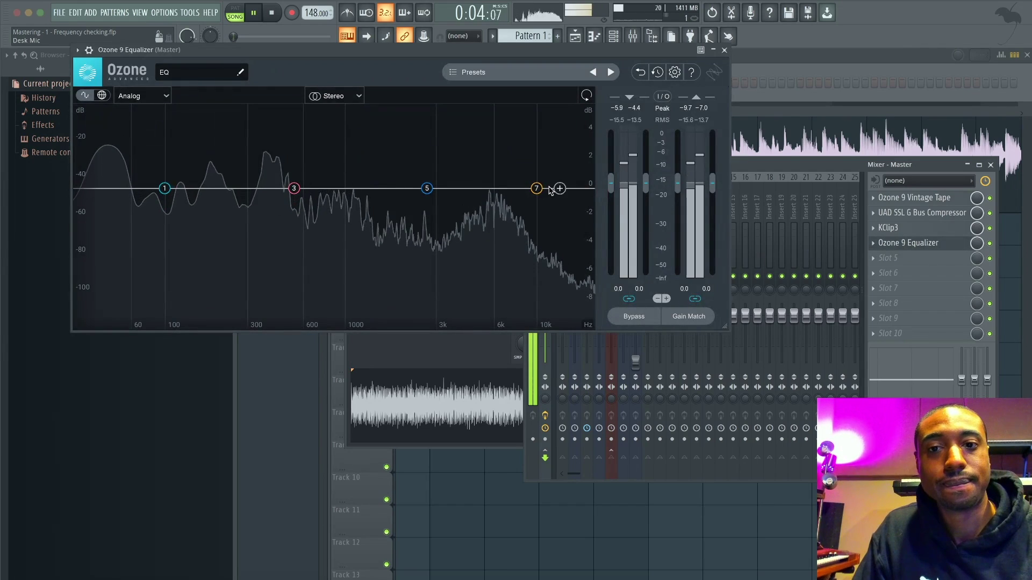
# Change EQ band 1 to a Flat High-Pass filter, try it at 20 Hz, and set its frequency to 30 Hz
pyautogui.click(164, 188)
pyautogui.click(162, 131)
pyautogui.click(164, 217)
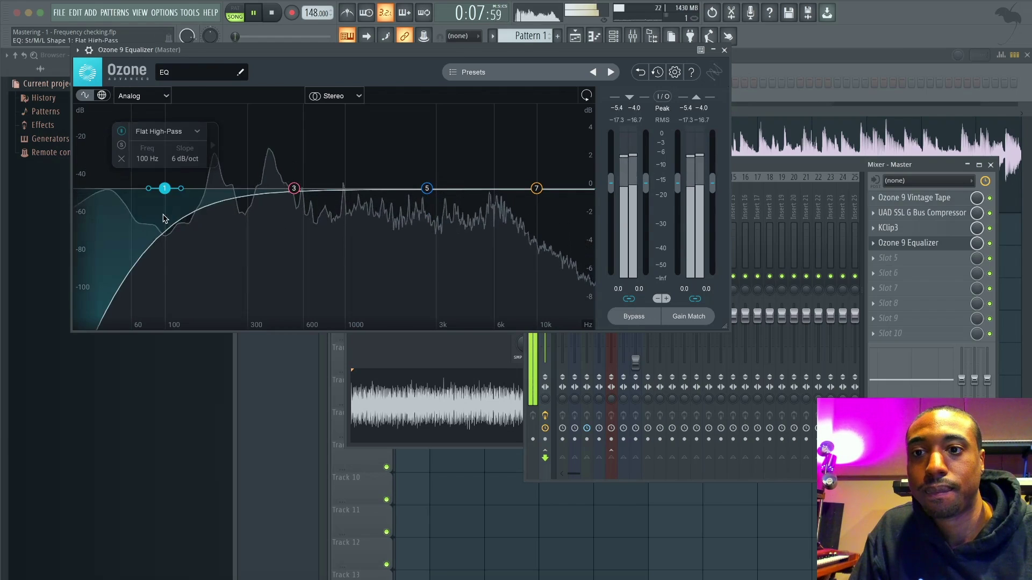
pyautogui.doubleClick(146, 158)
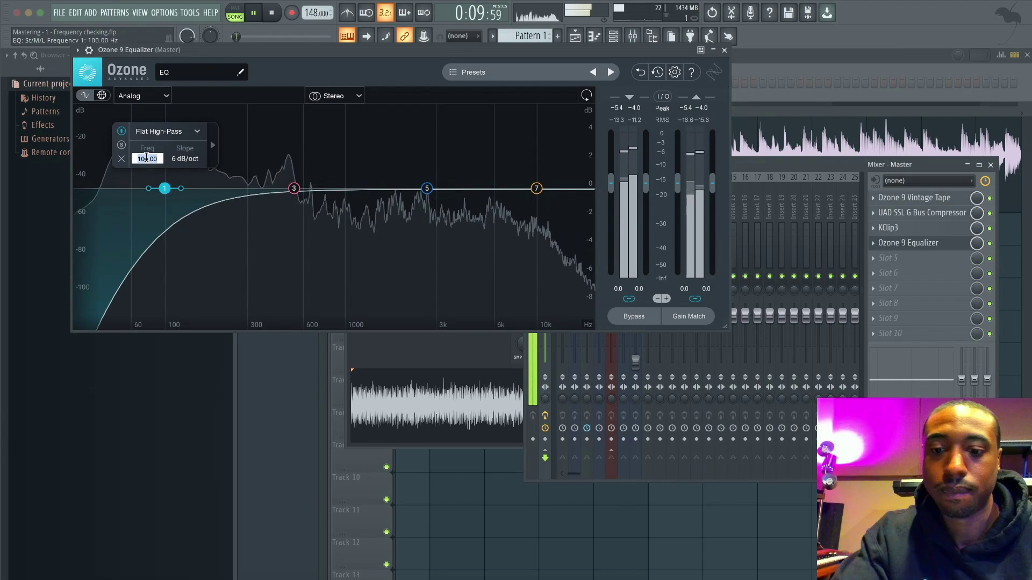
pyautogui.write('20')
pyautogui.press('Return')
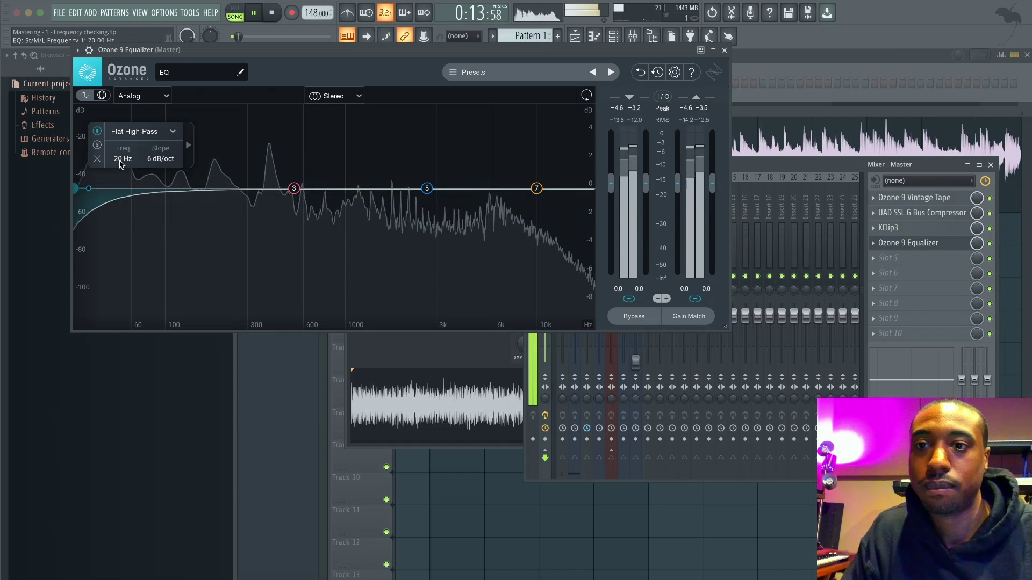
pyautogui.doubleClick(122, 158)
pyautogui.write('30')
pyautogui.press('Return')
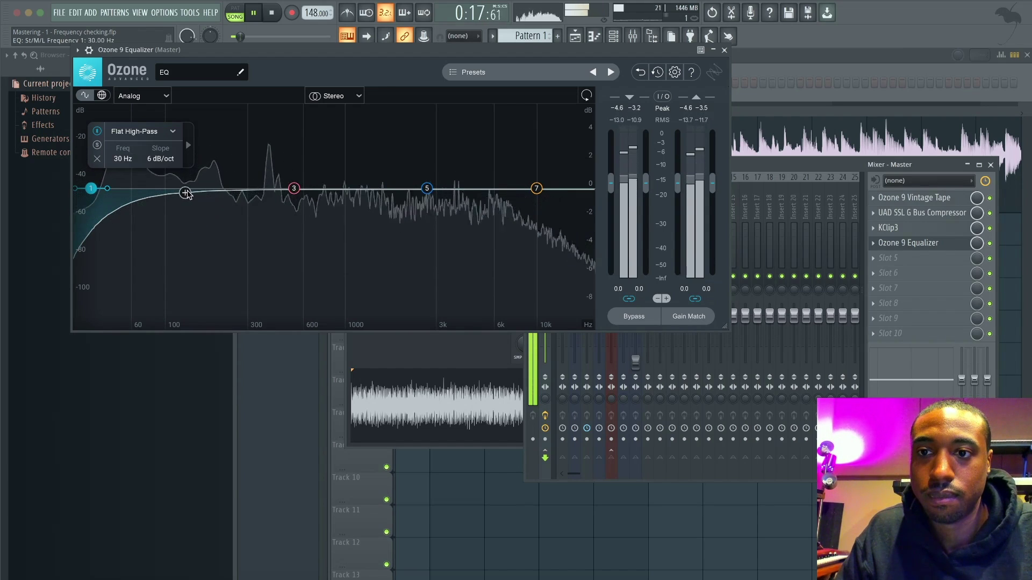
# Add a soloed Proportional Q band at about 78 Hz with a 0.2 dB gain and a Q of about 0.7
pyautogui.click(209, 191)
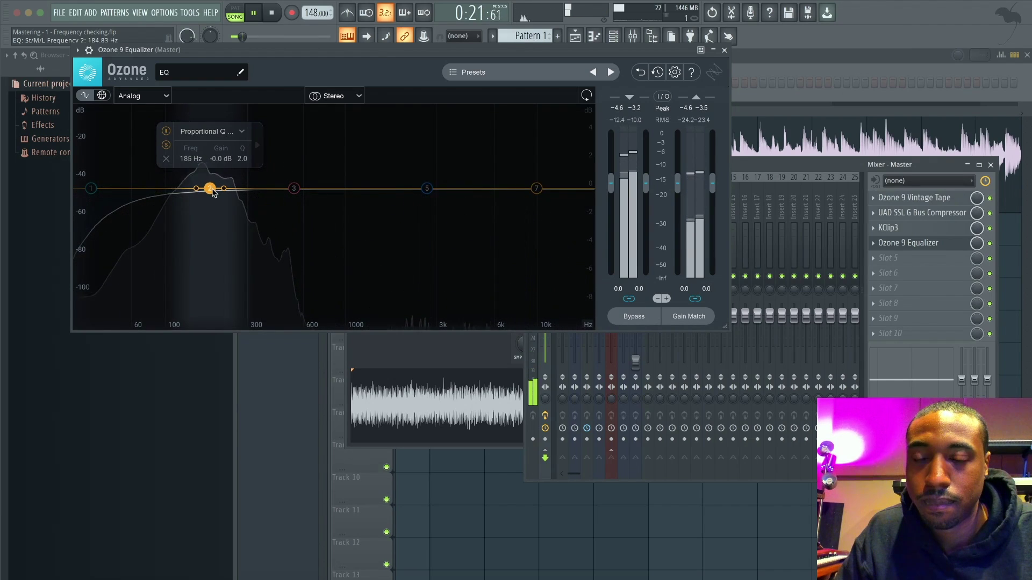
pyautogui.moveTo(212, 193); pyautogui.dragTo(159, 194)
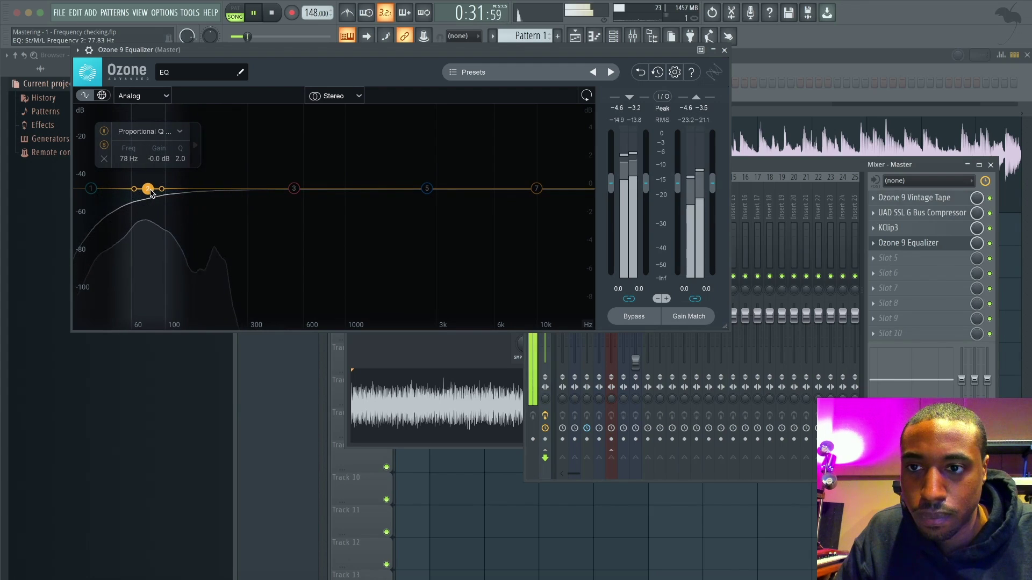
pyautogui.doubleClick(156, 161)
pyautogui.write('0.2')
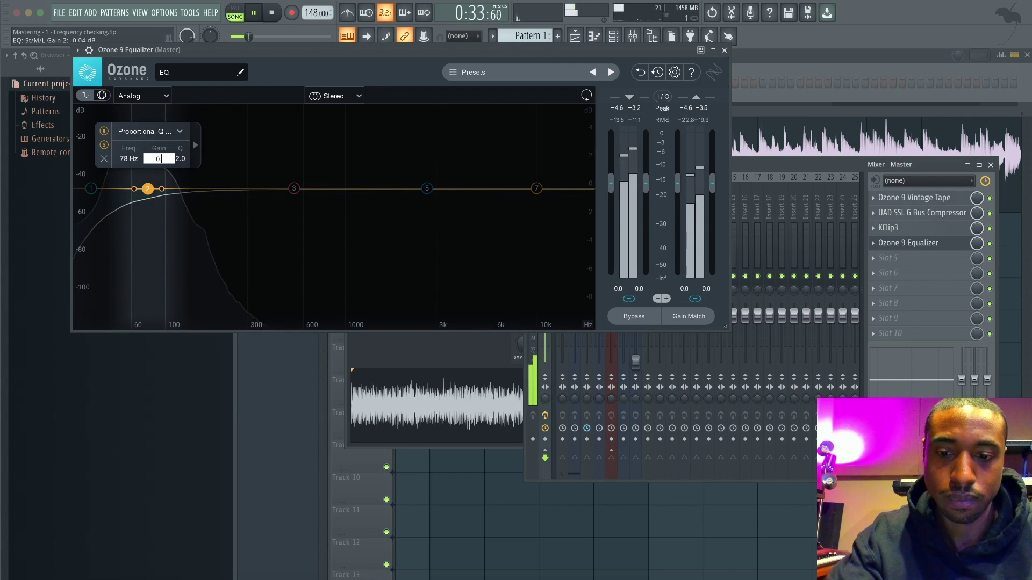
pyautogui.press('Return')
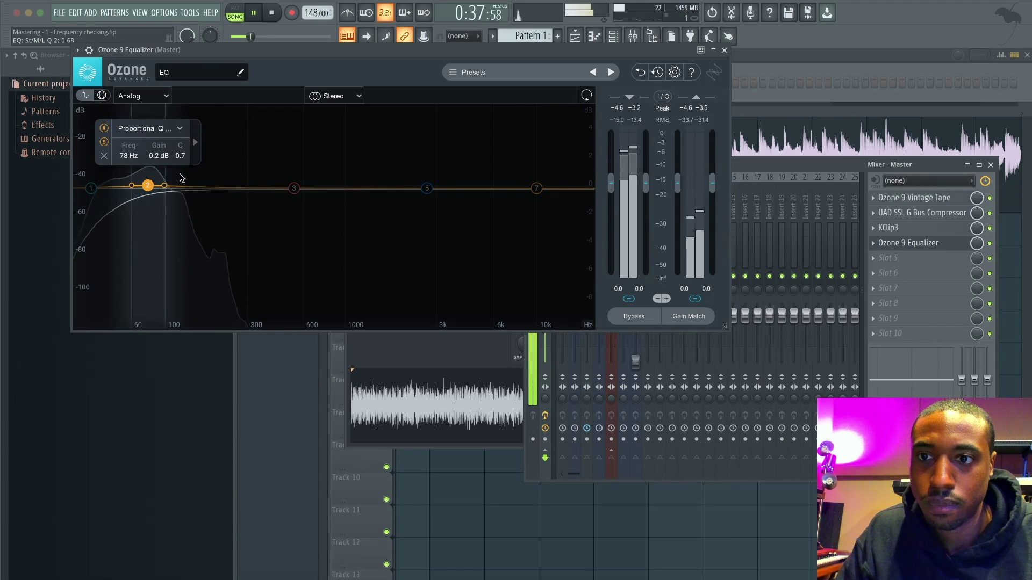
# Add a Proportional Q band at about 269 Hz, solo it, cut it by 0.4 dB, and narrow its Q to about 2.9
pyautogui.click(238, 188)
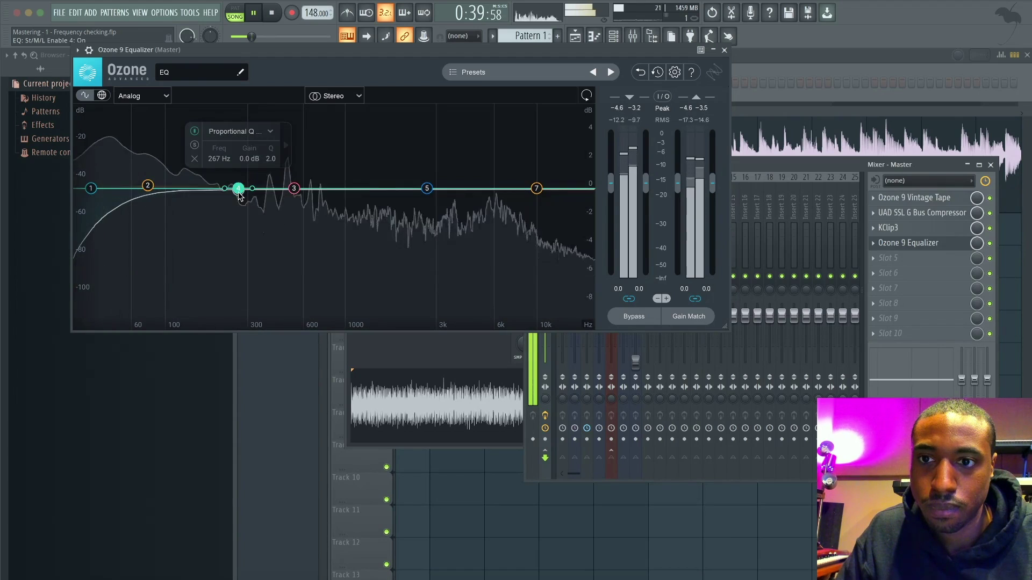
pyautogui.click(195, 146)
pyautogui.moveTo(238, 188); pyautogui.dragTo(240, 189)
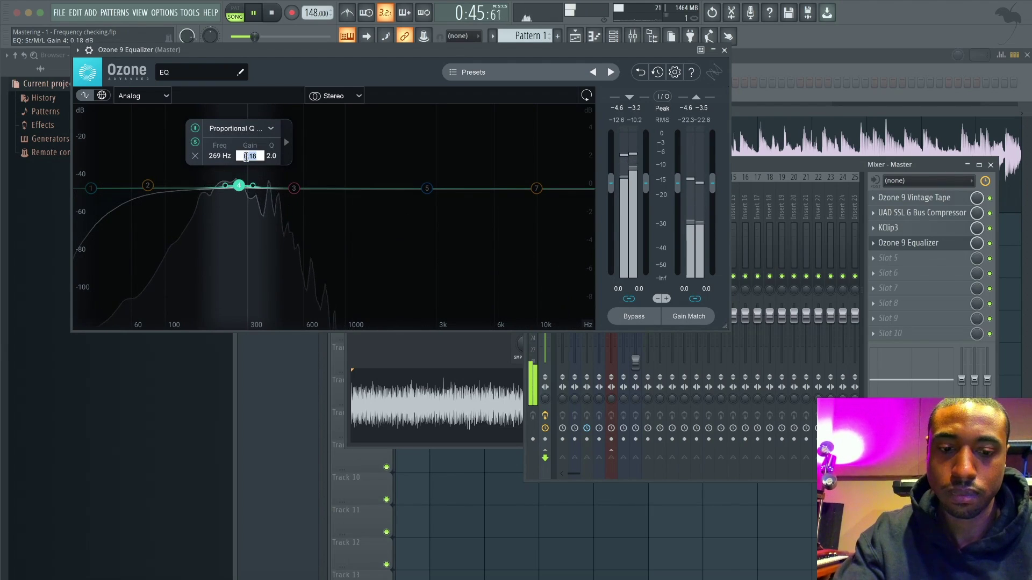
pyautogui.write('-0.4')
pyautogui.press('Return')
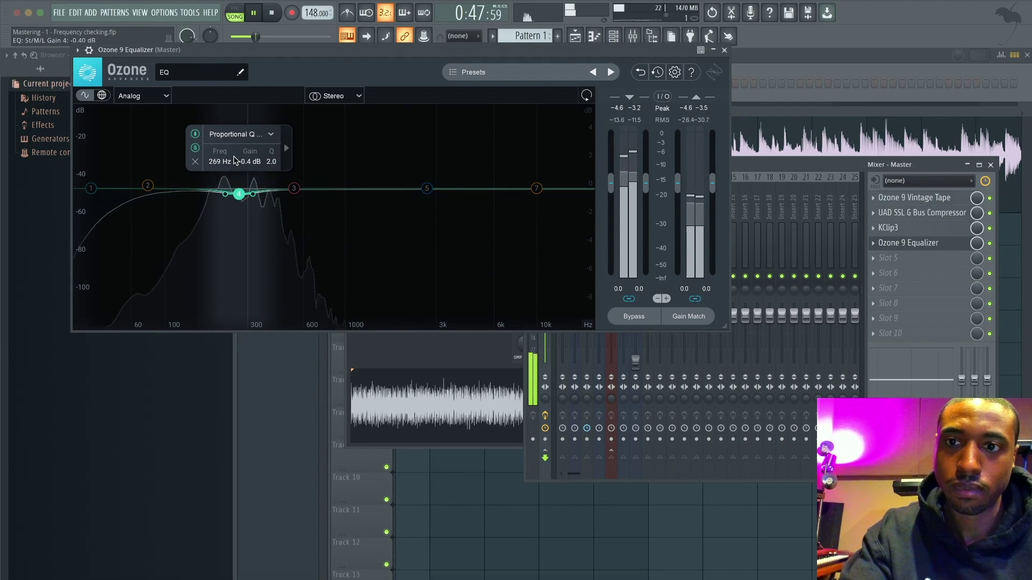
pyautogui.scroll(5, 271, 156)
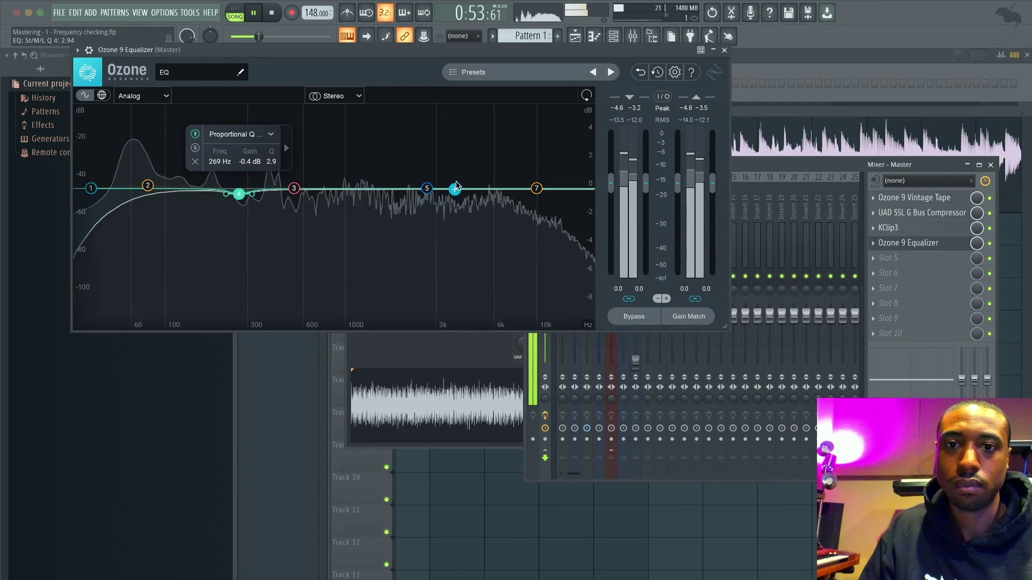
# Boost Equalizer band 6 by 0.4 dB at about 4055 Hz, then close the plugin and stop playback
pyautogui.moveTo(455, 188); pyautogui.dragTo(461, 181)
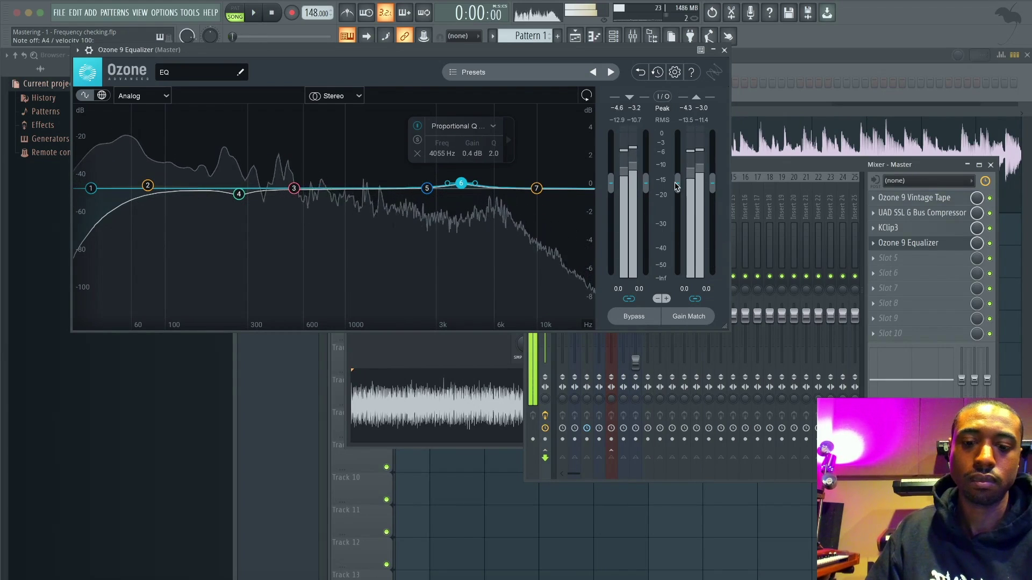
pyautogui.click(723, 50)
pyautogui.press('space')
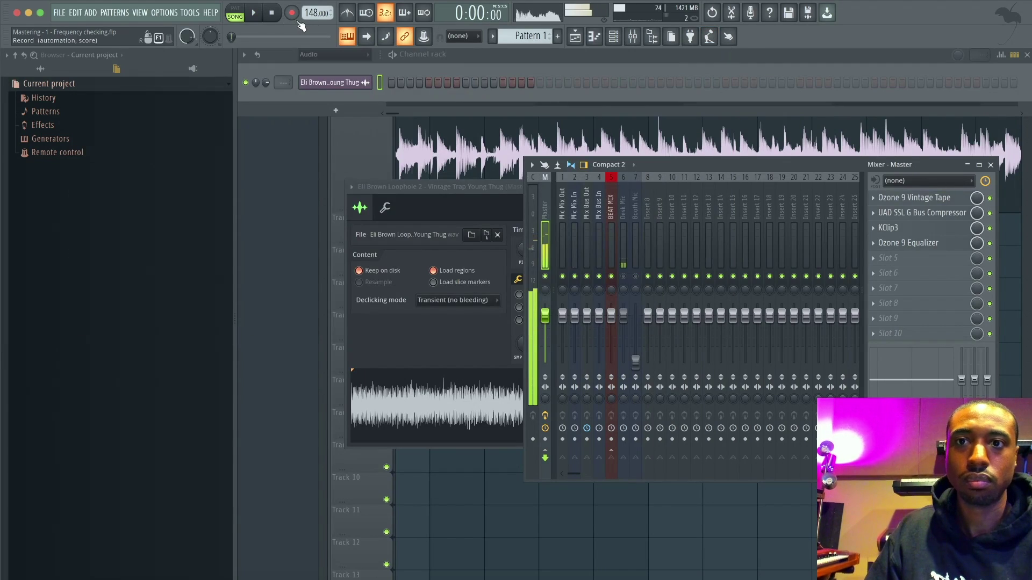
# Unmute the Desk Mic track and review the settings of bands 1, 2 and 4 in the Ozone 9 Equalizer
pyautogui.click(623, 276)
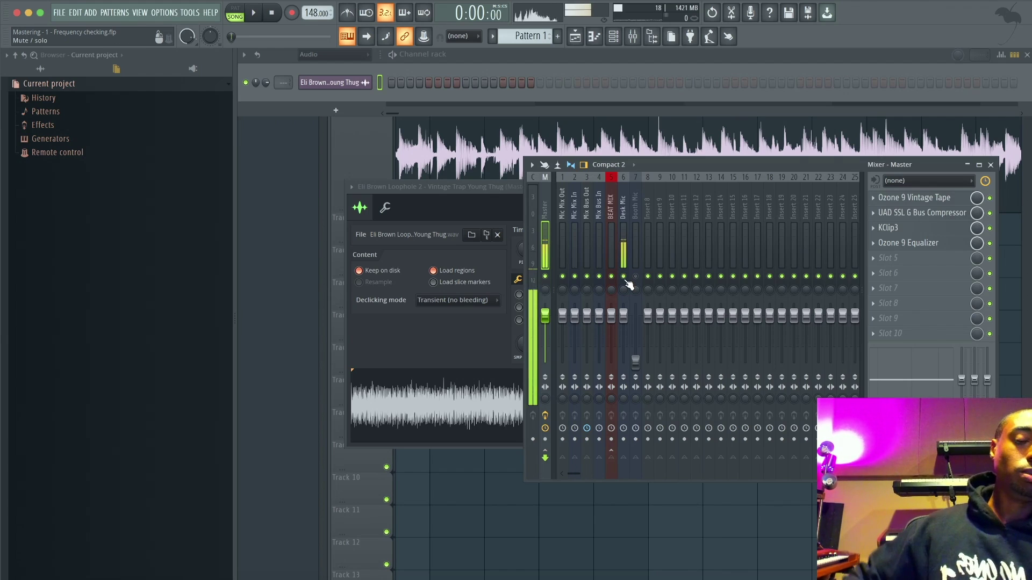
pyautogui.click(908, 243)
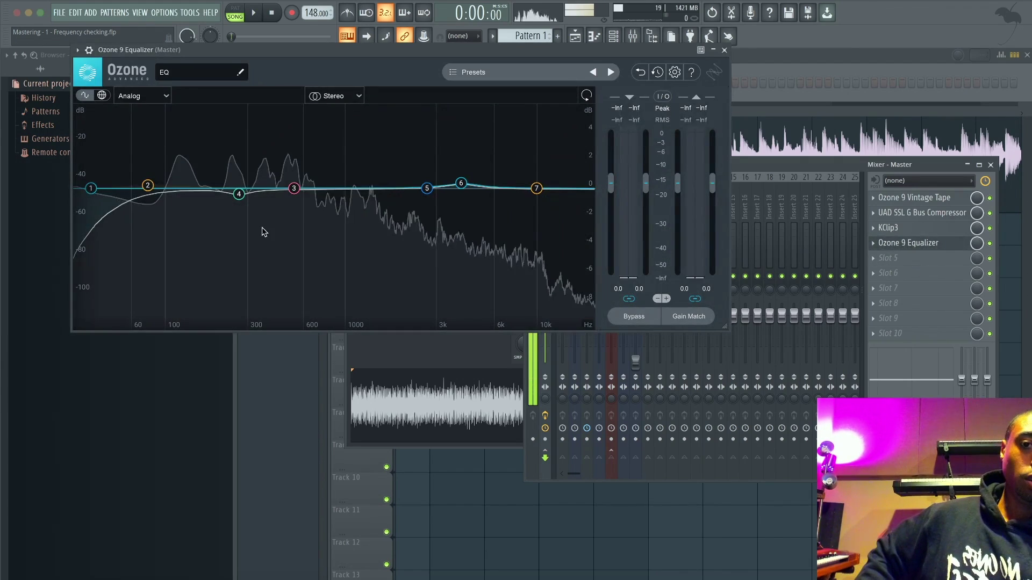
pyautogui.click(92, 189)
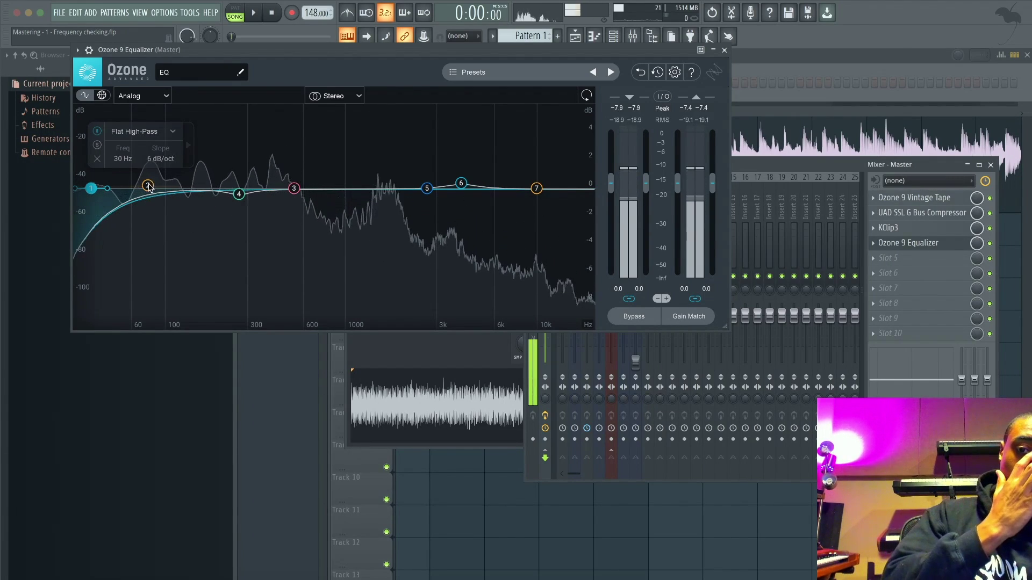
pyautogui.click(148, 187)
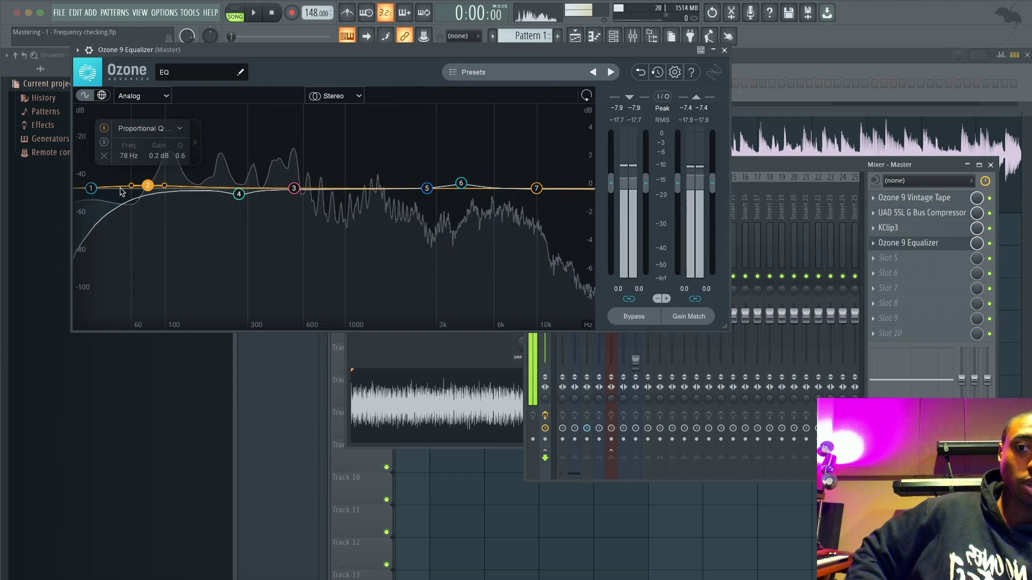
pyautogui.click(239, 196)
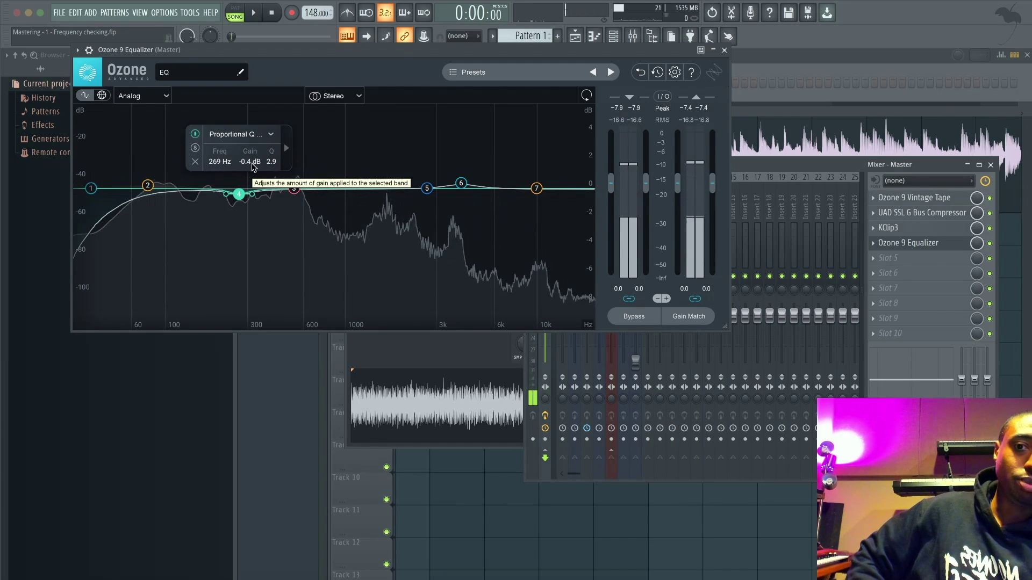
pyautogui.click(149, 186)
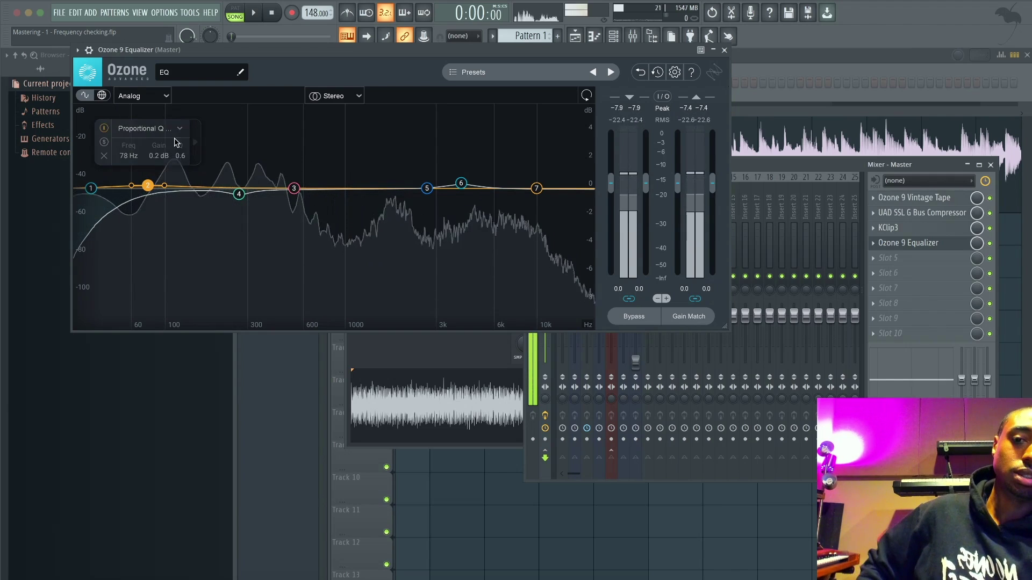
pyautogui.click(240, 194)
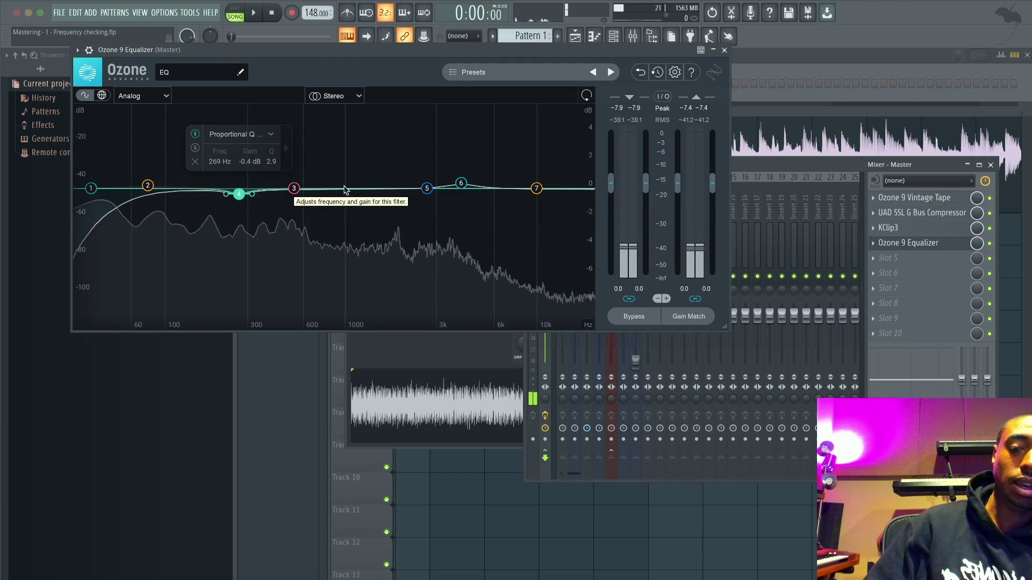
# Remove band 6 from the Ozone 9 Equalizer and close the plugin
pyautogui.click(460, 183)
pyautogui.click(417, 153)
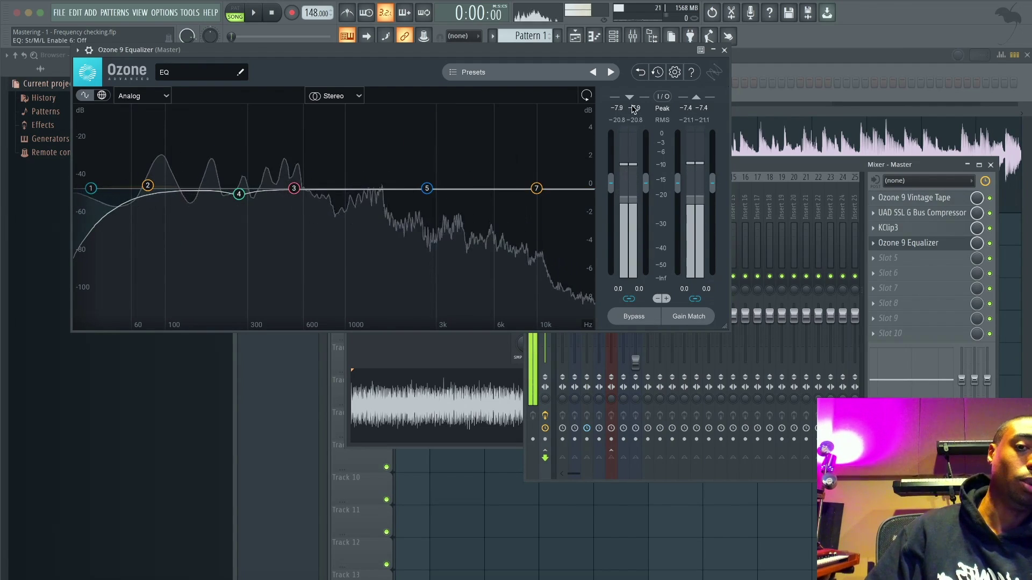
pyautogui.click(724, 49)
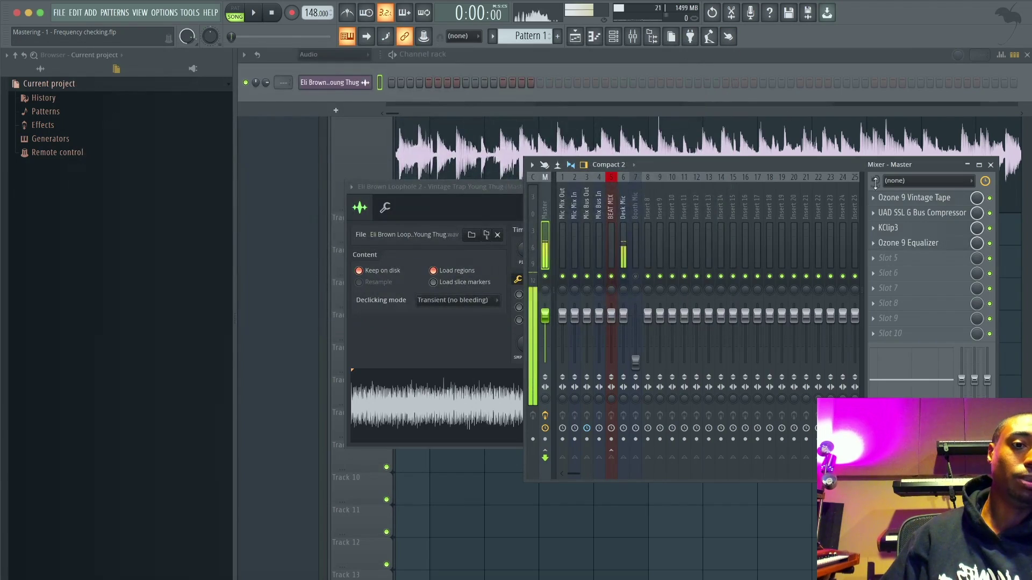
# Load Ozone 9 Dynamic EQ into slot 5 of the Master track and close its window
pyautogui.click(903, 257)
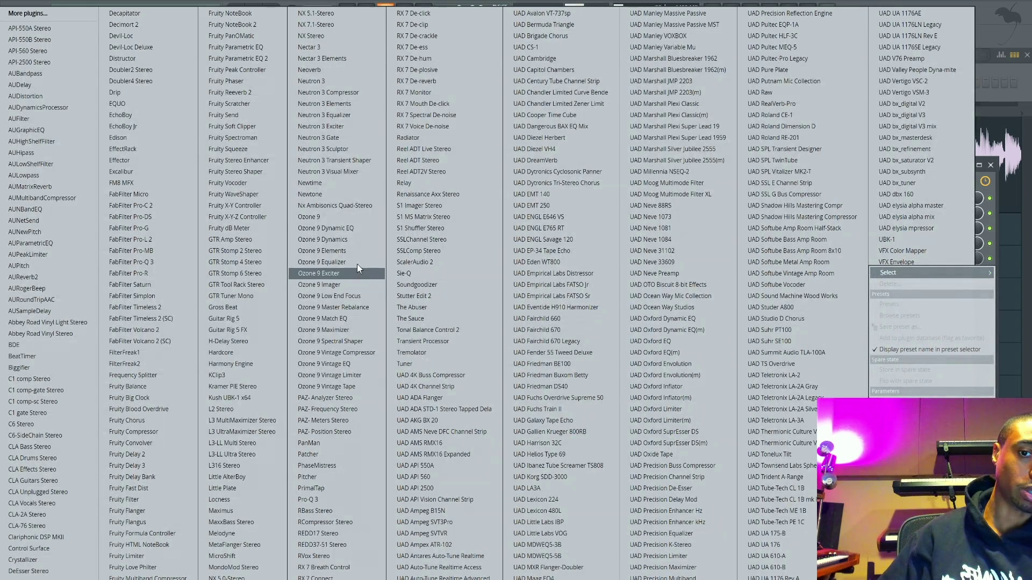
pyautogui.click(354, 230)
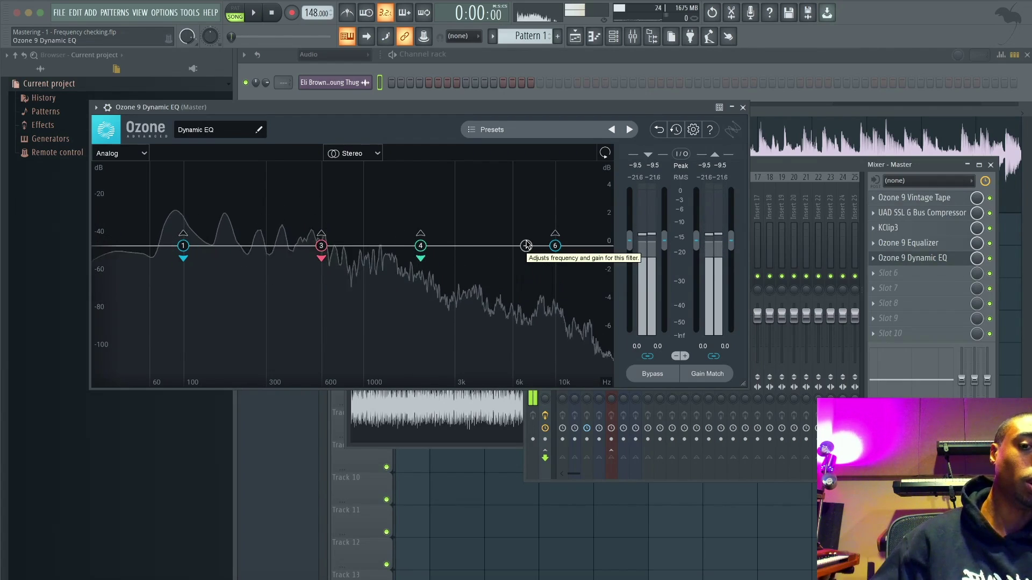
pyautogui.click(743, 107)
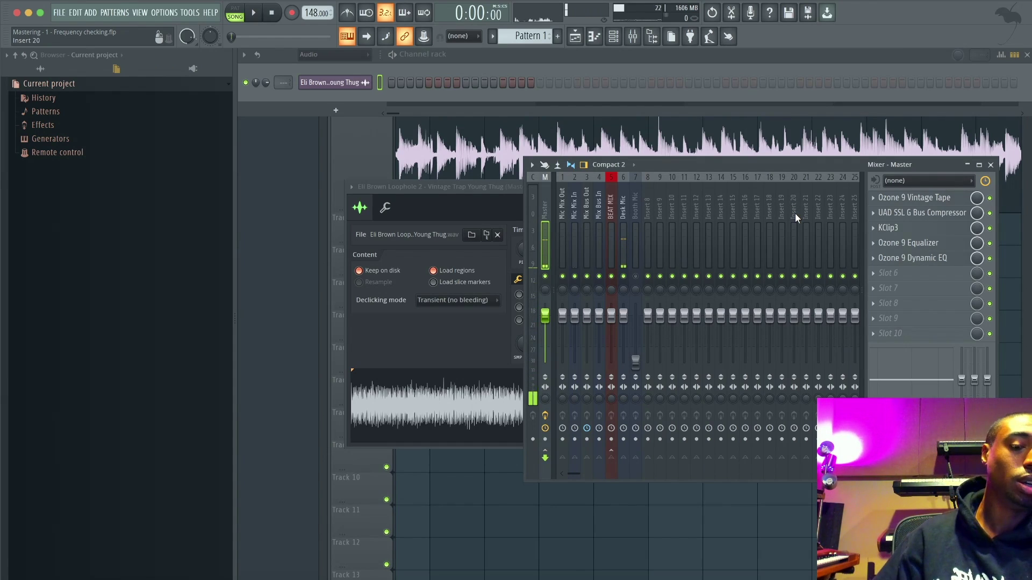
# Play the beat and shape the Dynamic EQ's Baxandall Treble band to about 4594 Hz, 1.9 dB gain and a -41.4 dB threshold
pyautogui.press('space')
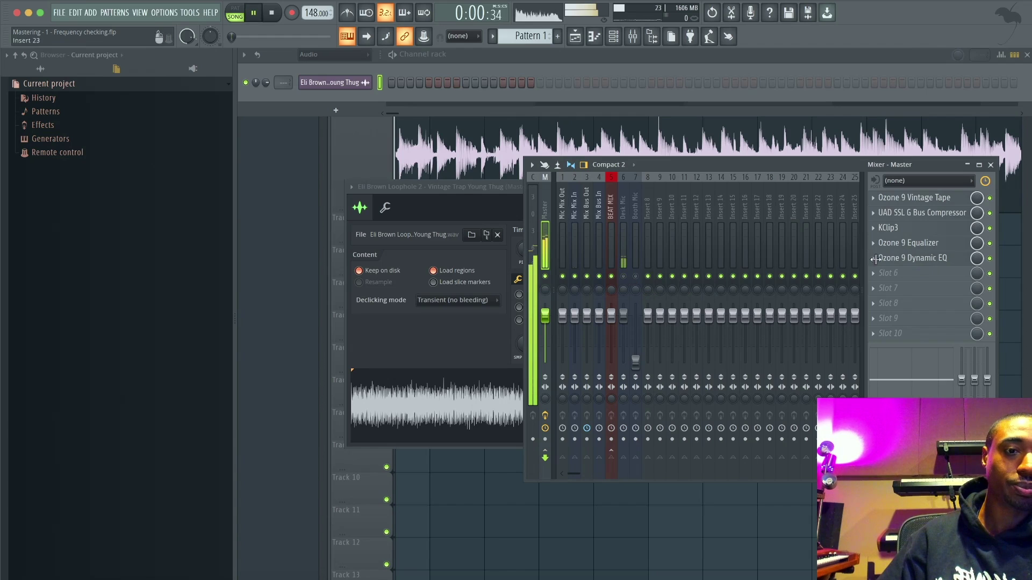
pyautogui.click(913, 259)
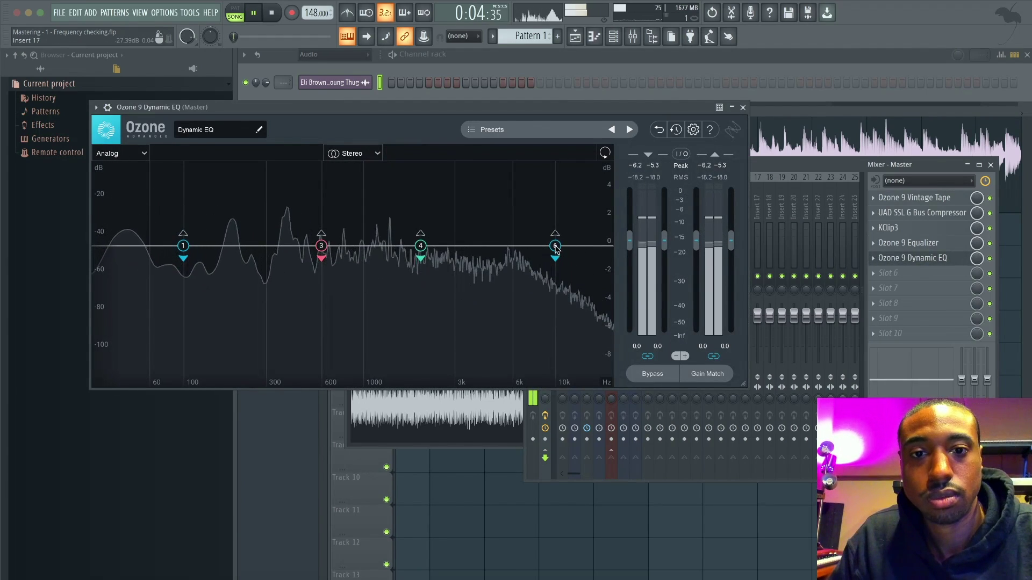
pyautogui.moveTo(554, 246); pyautogui.dragTo(530, 179)
pyautogui.moveTo(451, 187); pyautogui.dragTo(454, 195)
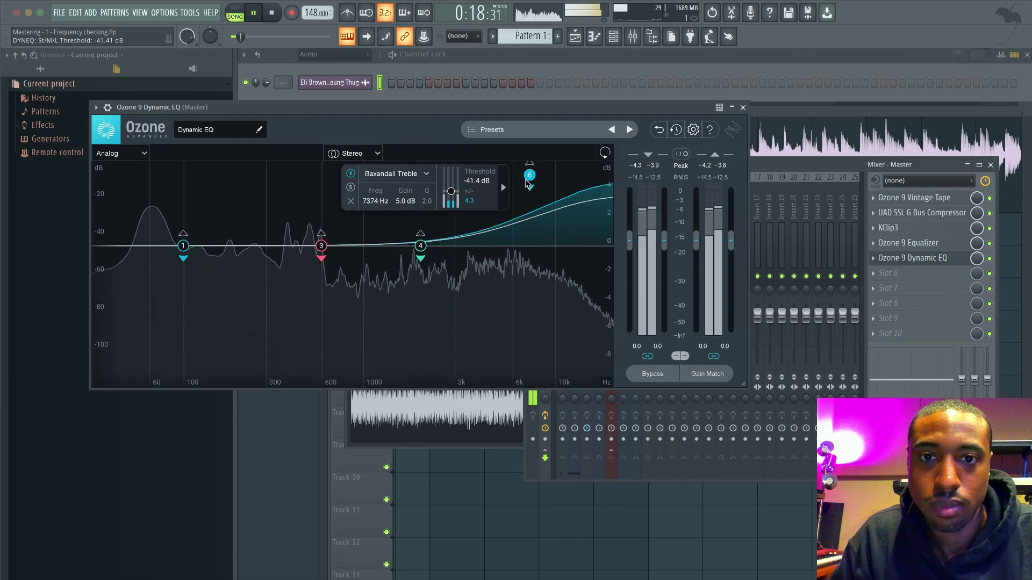
pyautogui.moveTo(526, 182); pyautogui.dragTo(528, 128)
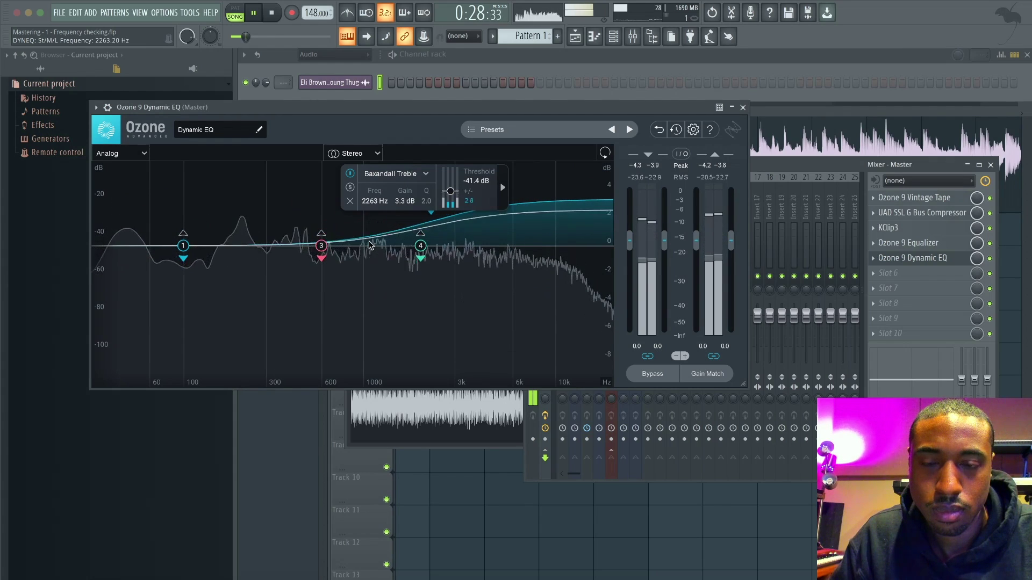
pyautogui.moveTo(371, 226); pyautogui.dragTo(363, 211)
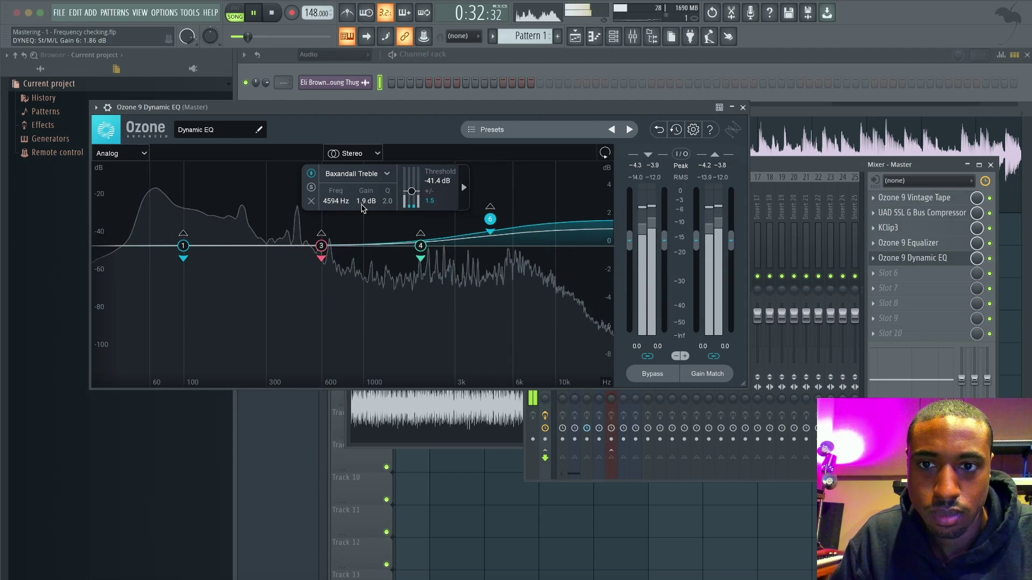
# Add a soloed Proportional Q band at about 5979 Hz, lower its threshold to about -62.1 dB, and stop playback
pyautogui.click(512, 233)
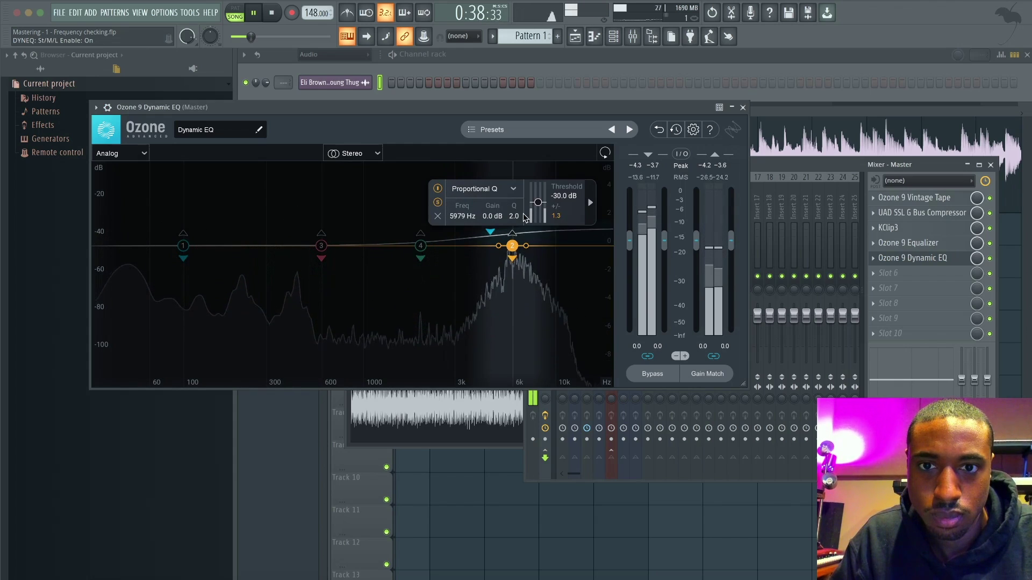
pyautogui.moveTo(544, 209); pyautogui.dragTo(543, 213)
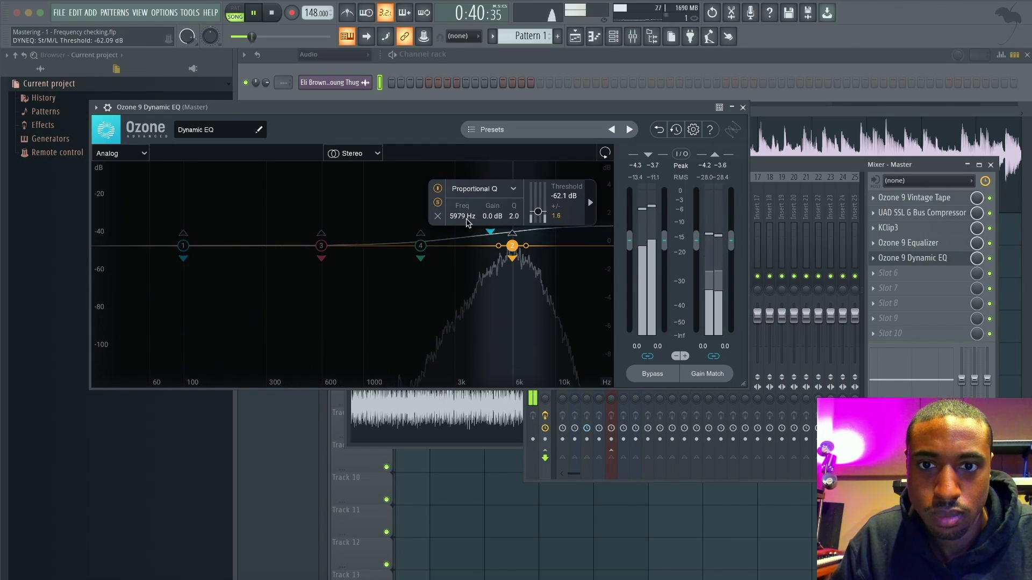
pyautogui.press('space')
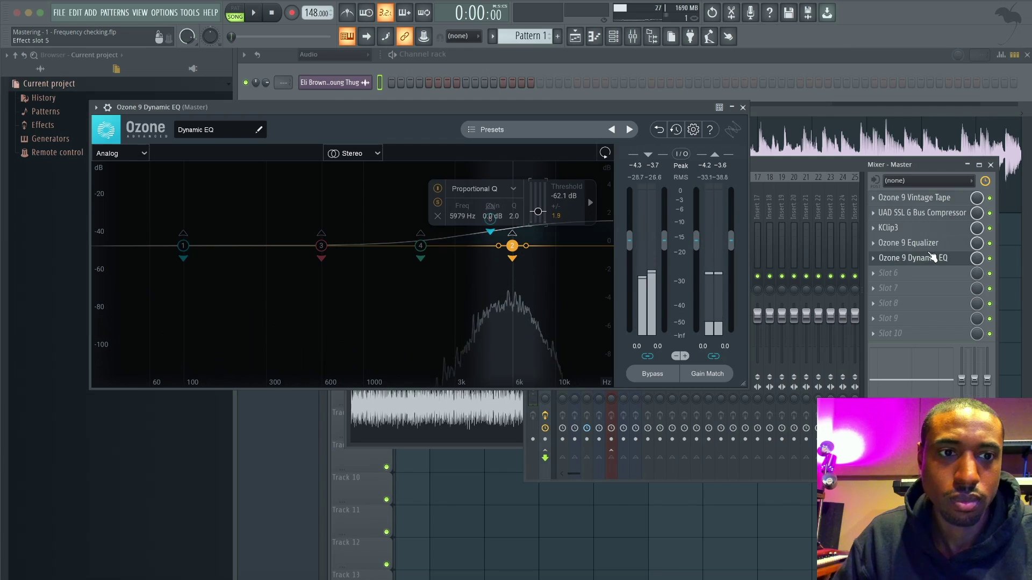
# Look over the treble shelf and the Proportional Q band in the Master's Dynamic EQ
pyautogui.click(742, 107)
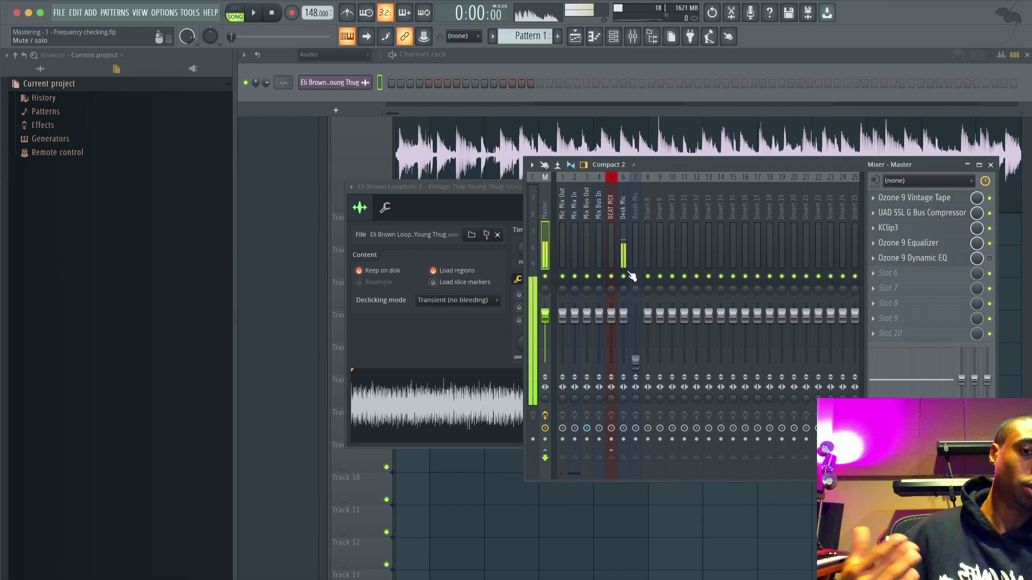
pyautogui.click(946, 259)
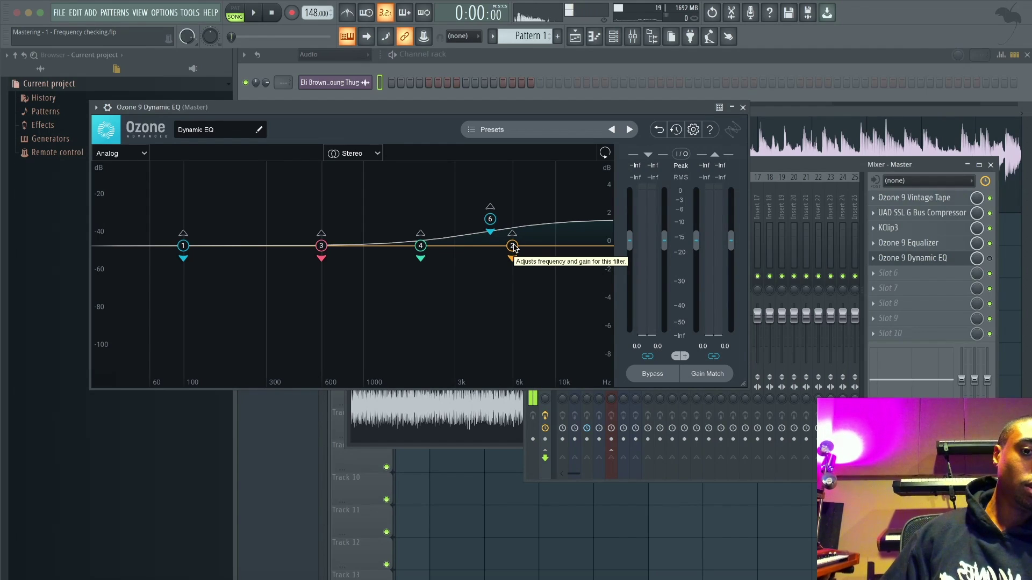
pyautogui.click(743, 107)
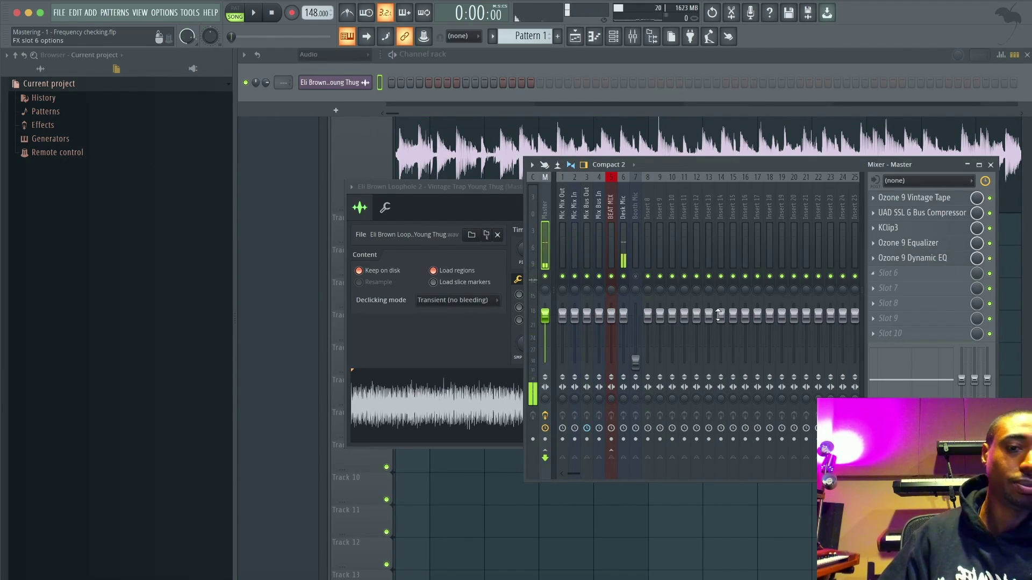
# Solo Dynamic EQ band 2 during playback, set it to about 6518 Hz, -2.9 dB and a Q of 3.2, and unsolo it
pyautogui.click(933, 258)
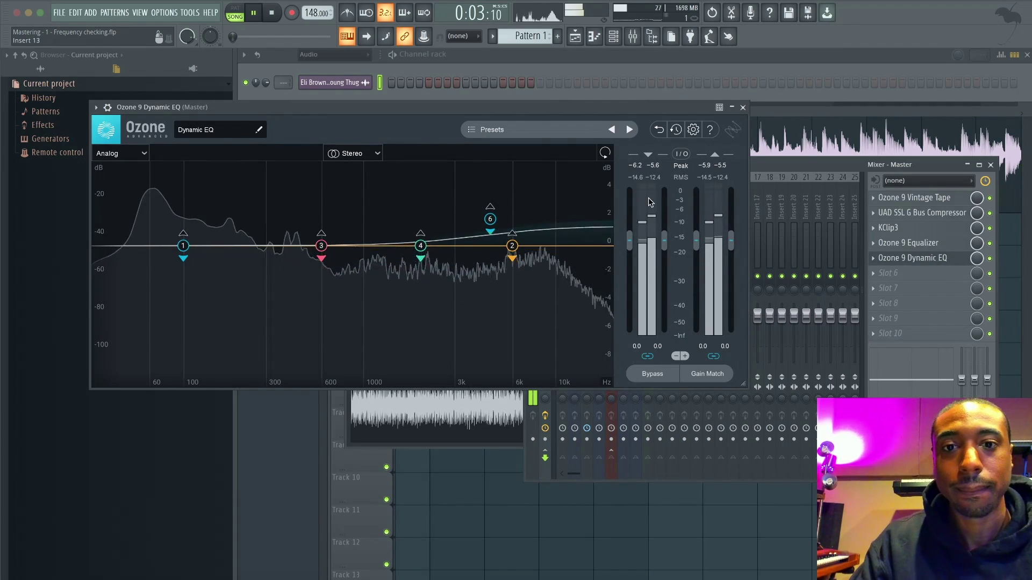
pyautogui.click(512, 246)
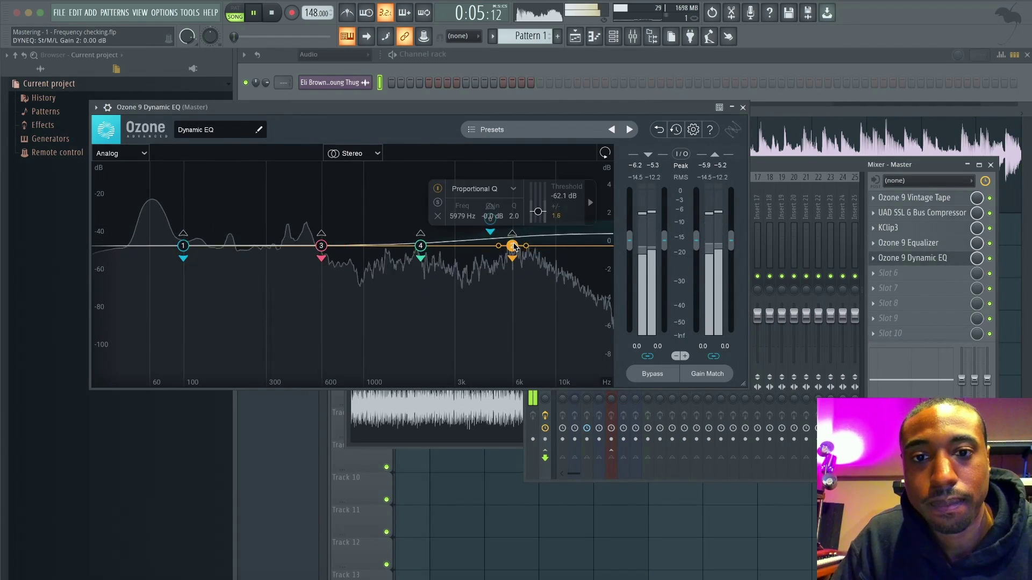
pyautogui.click(438, 202)
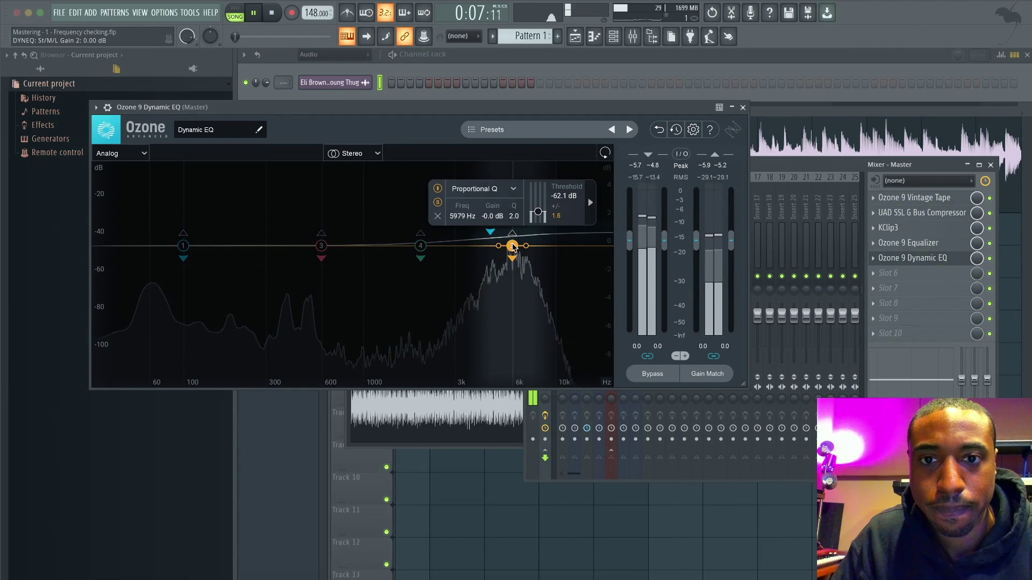
pyautogui.moveTo(512, 246); pyautogui.dragTo(464, 246)
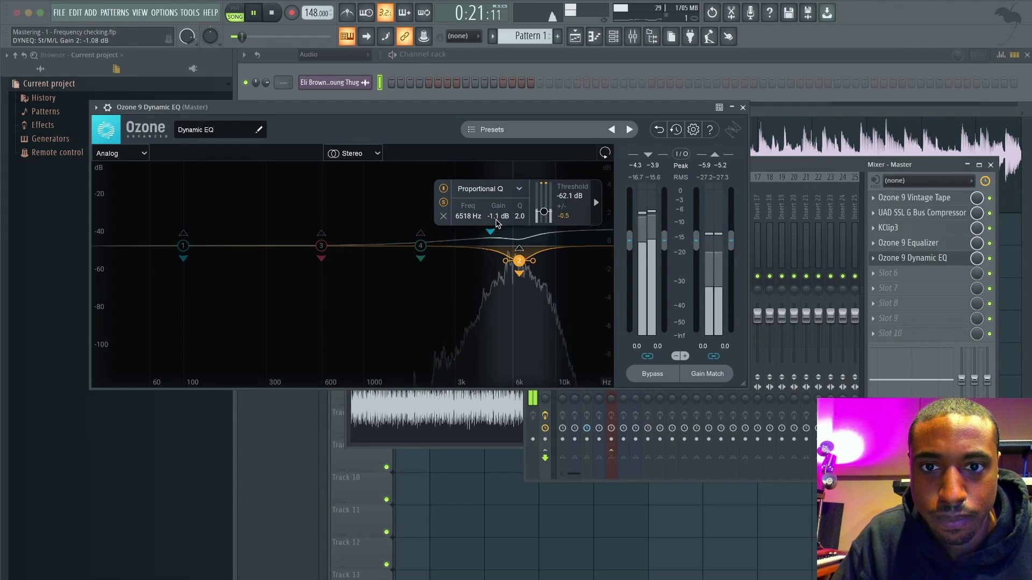
pyautogui.scroll(-2, 497, 220)
pyautogui.scroll(3, 519, 219)
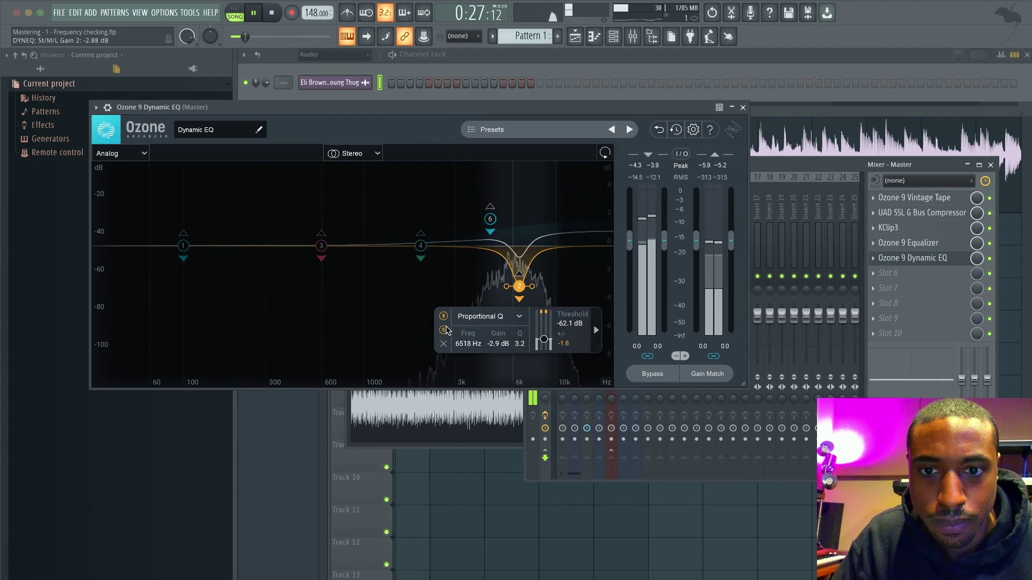
pyautogui.click(444, 330)
# Set the Baxandall Treble band's threshold to about -45.4 dB and its gain to 2.8 dB, and solo it
pyautogui.click(491, 220)
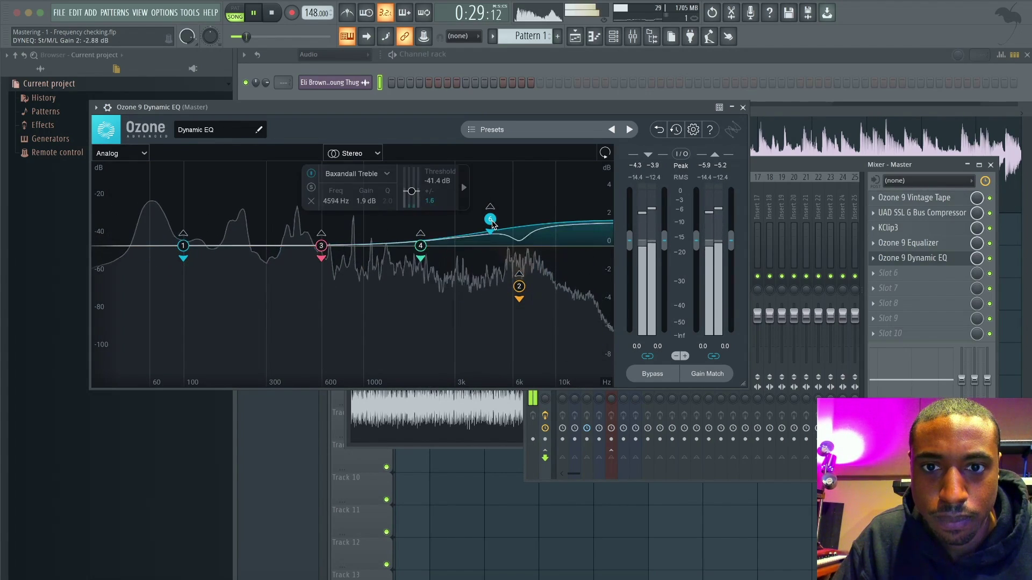
pyautogui.moveTo(411, 190); pyautogui.dragTo(411, 197)
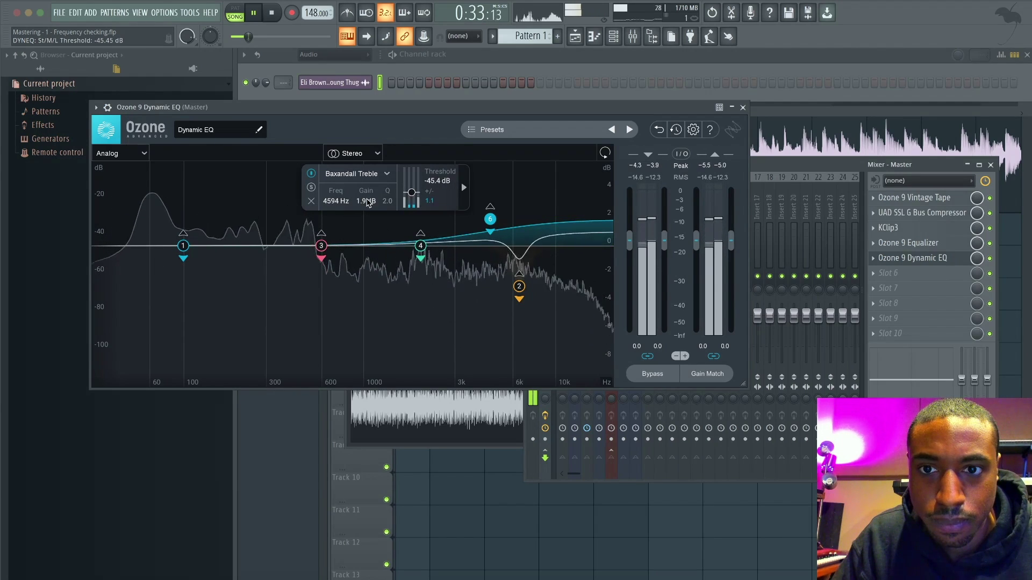
pyautogui.scroll(9, 367, 202)
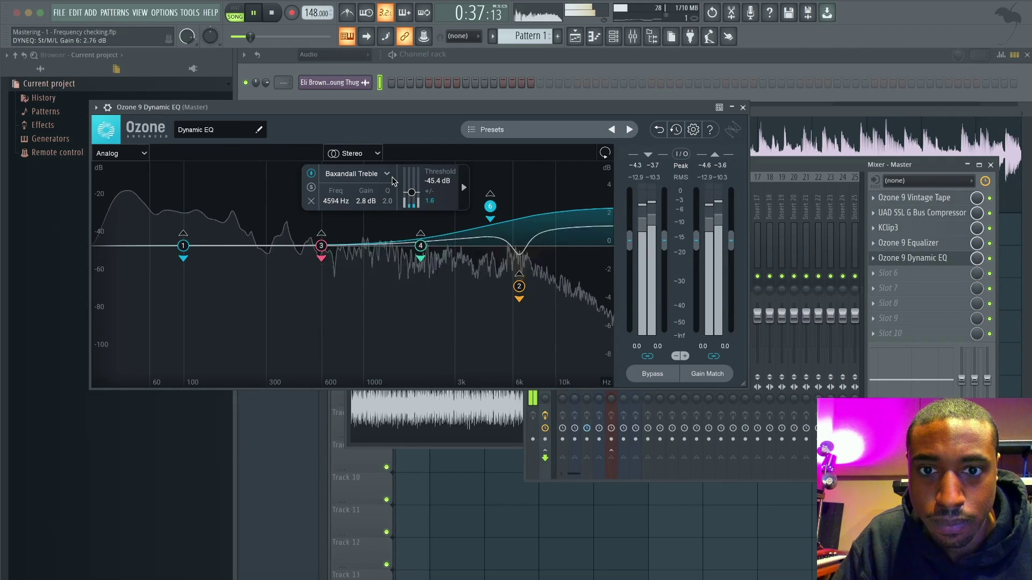
pyautogui.click(311, 187)
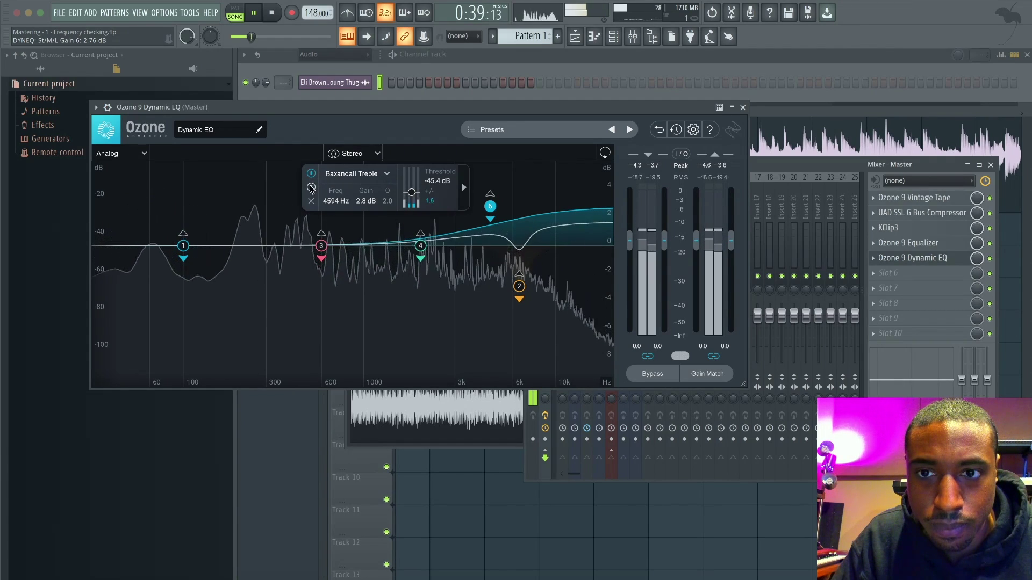
pyautogui.click(310, 187)
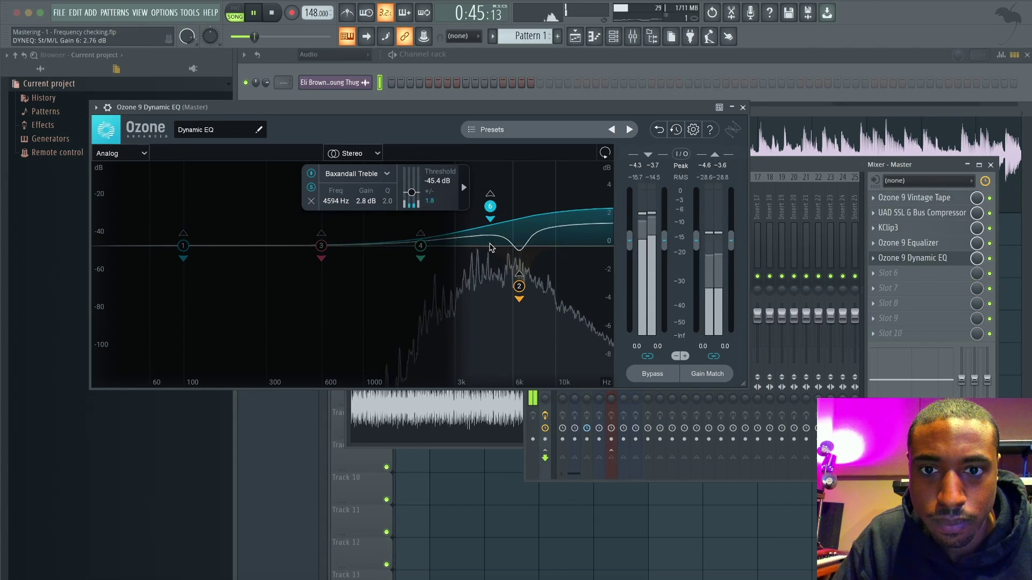
# Add a Proportional Q band in the Dynamic EQ at about 5502 Hz, -1.6 dB, Q 4.76 and a -52.1 dB threshold, audition it soloed, and close the plugin
pyautogui.click(475, 232)
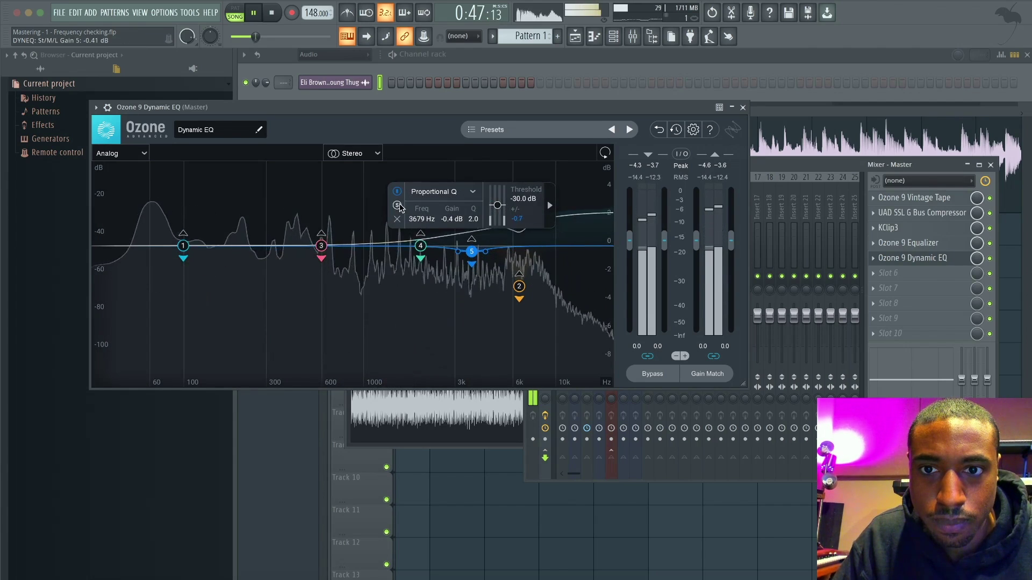
pyautogui.moveTo(473, 219); pyautogui.dragTo(471, 202)
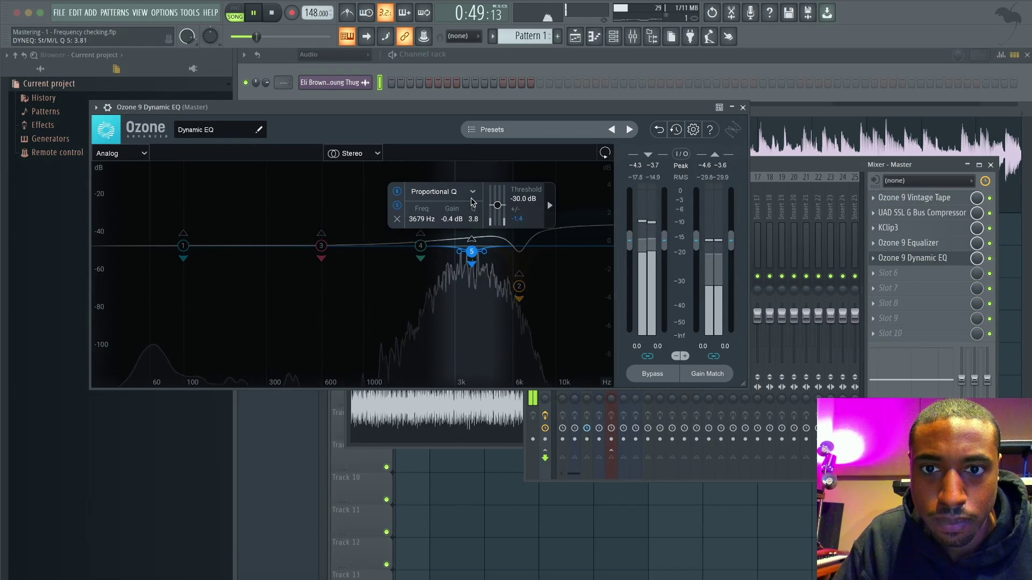
pyautogui.moveTo(474, 255)
pyautogui.mouseDown()
pyautogui.moveTo(454, 253)
pyautogui.moveTo(477, 254)
pyautogui.mouseUp()
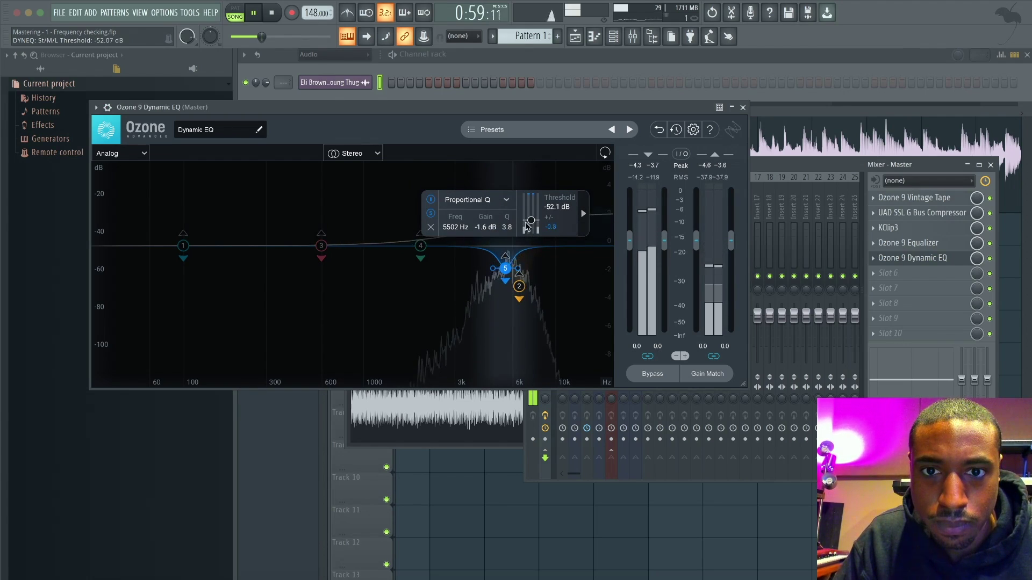
pyautogui.click(432, 215)
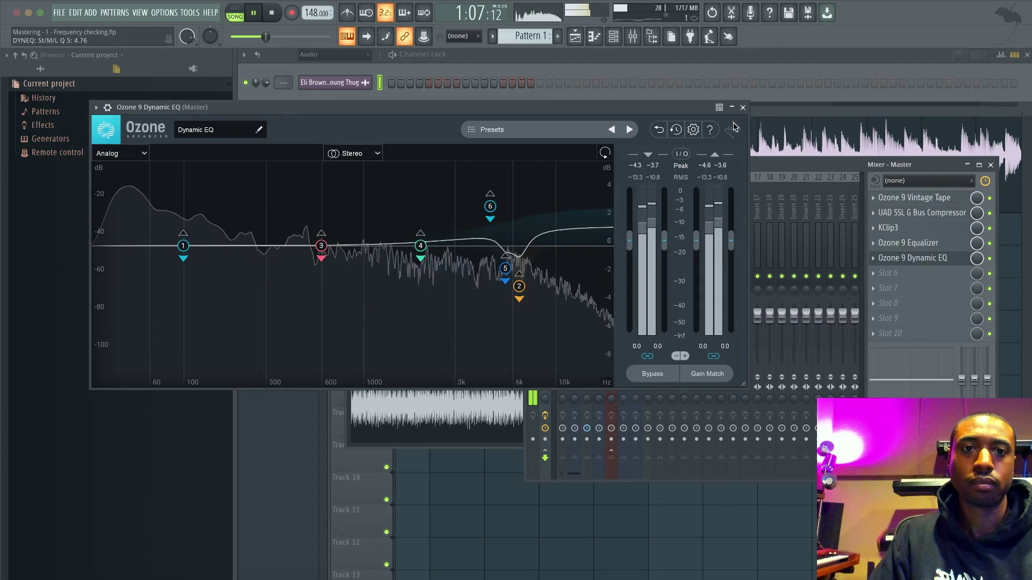
pyautogui.click(743, 108)
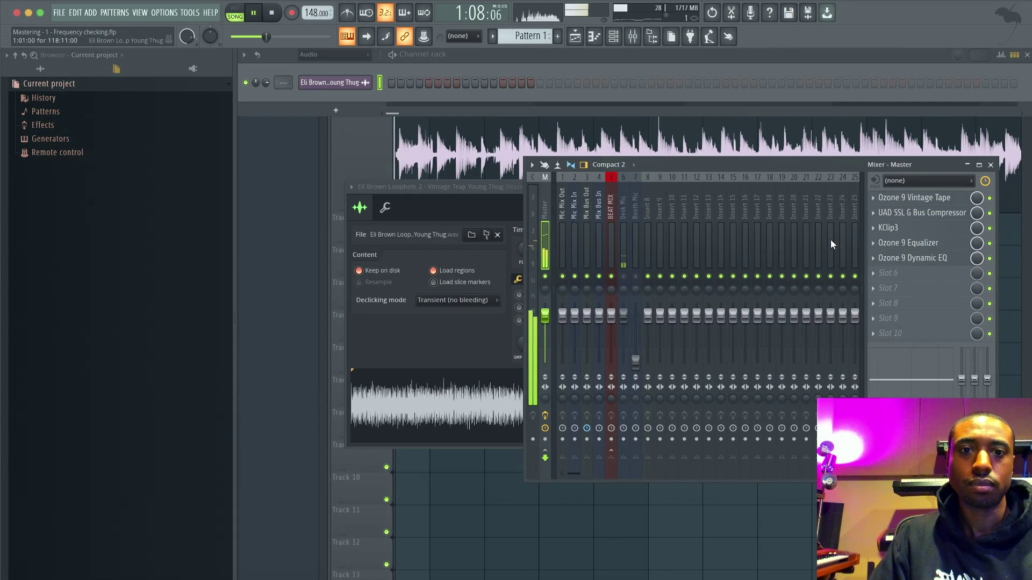
# In the Master's Ozone 9 Equalizer, move band 2 to about 170 Hz and set the Flat High-Pass frequency to 50 Hz
pyautogui.click(936, 245)
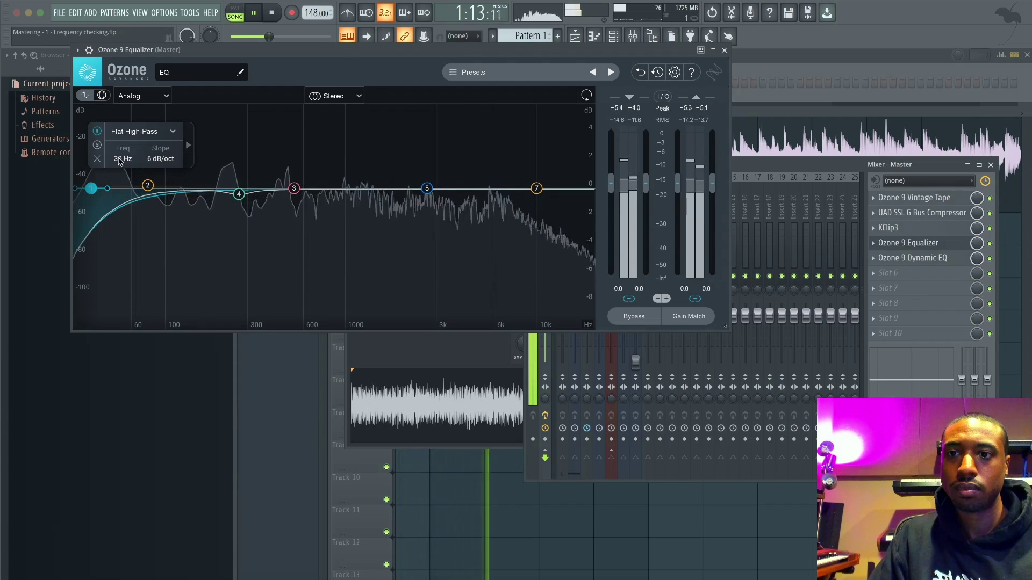
pyautogui.click(146, 186)
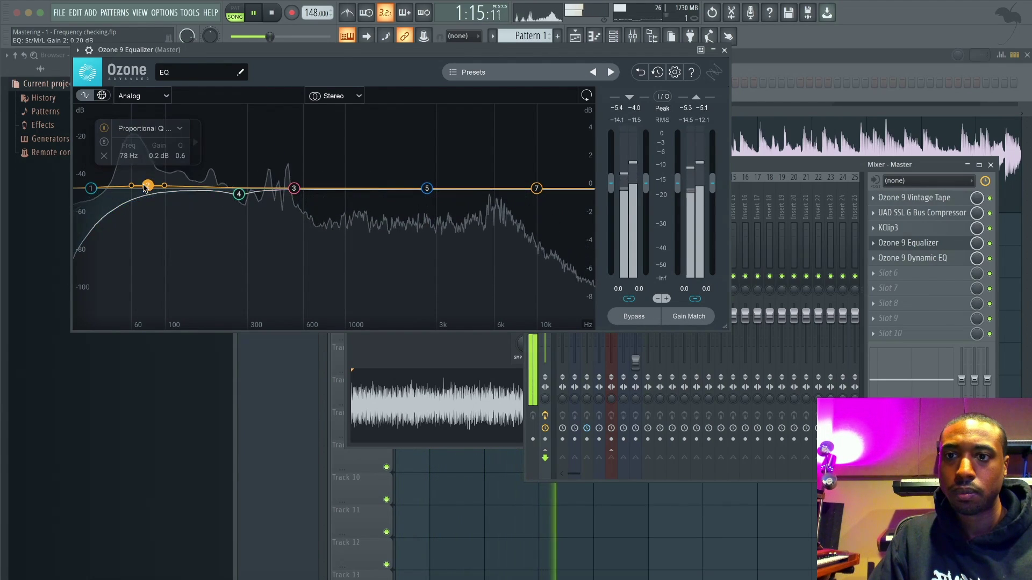
pyautogui.moveTo(146, 186); pyautogui.dragTo(203, 187)
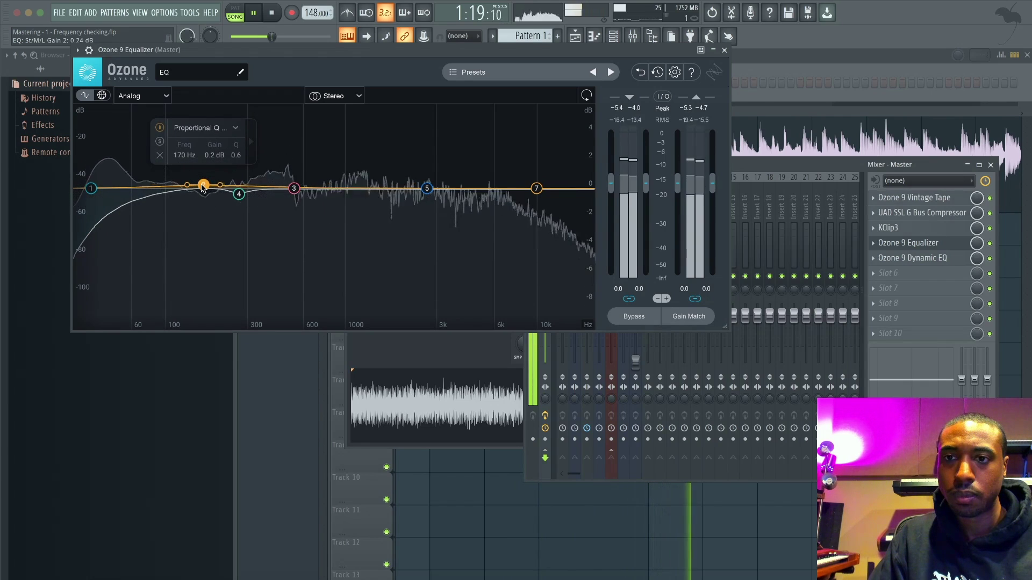
pyautogui.click(91, 188)
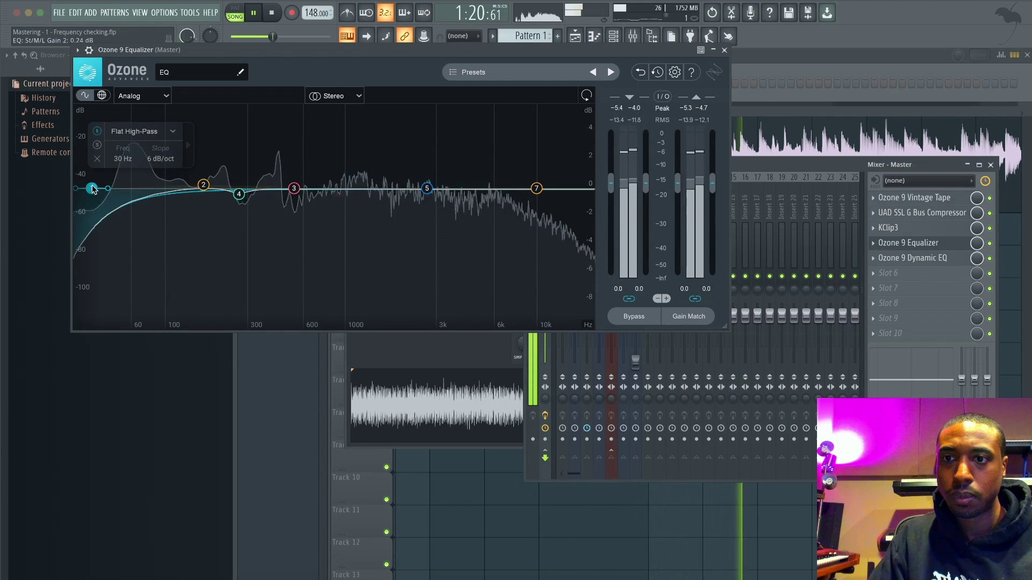
pyautogui.doubleClick(122, 158)
pyautogui.write('50')
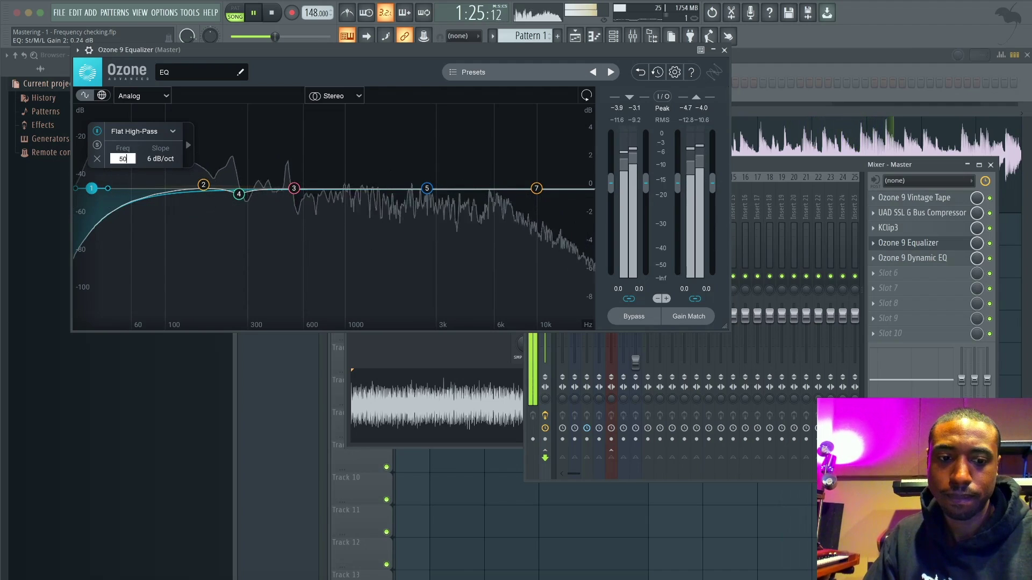
pyautogui.press('Return')
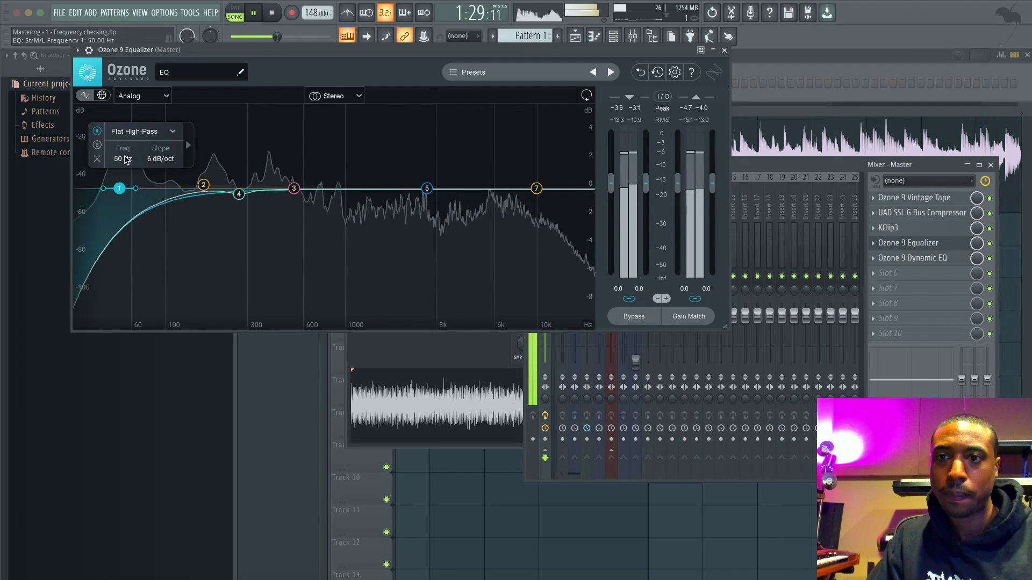
# Set the Equalizer's Proportional Q band 2 to 70 Hz
pyautogui.click(204, 185)
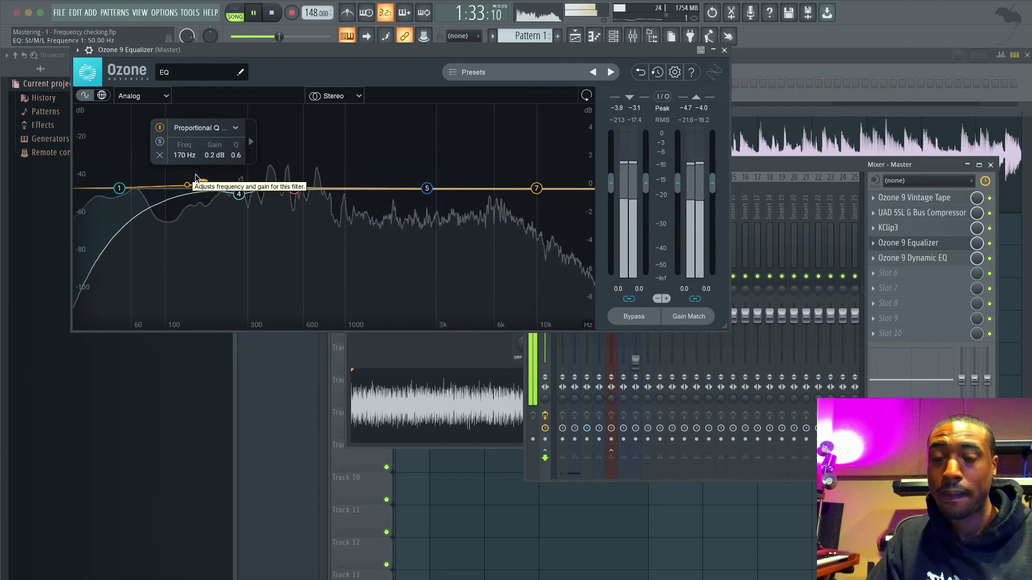
pyautogui.doubleClick(185, 156)
pyautogui.write('7')
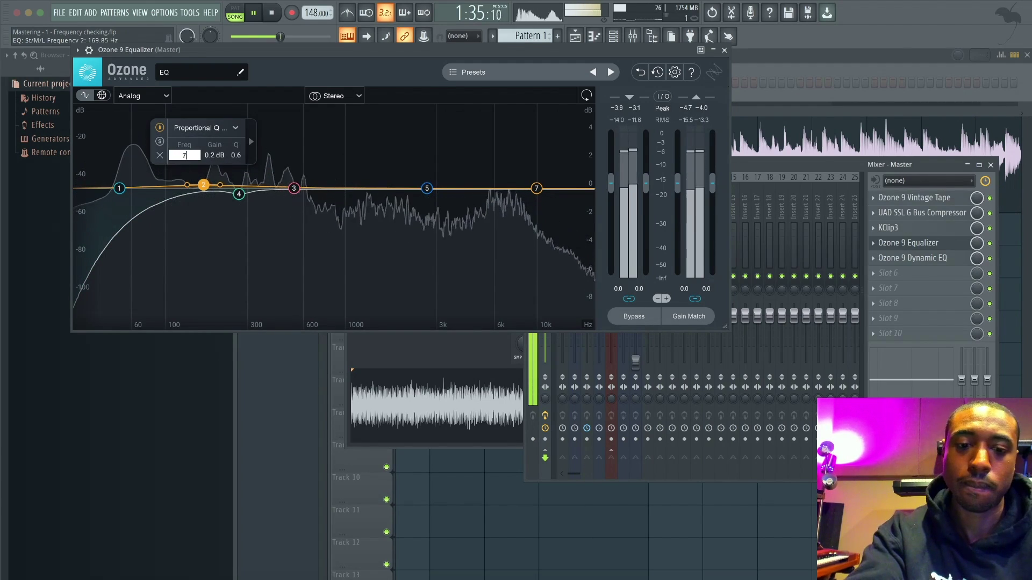
pyautogui.write('0')
pyautogui.press('Return')
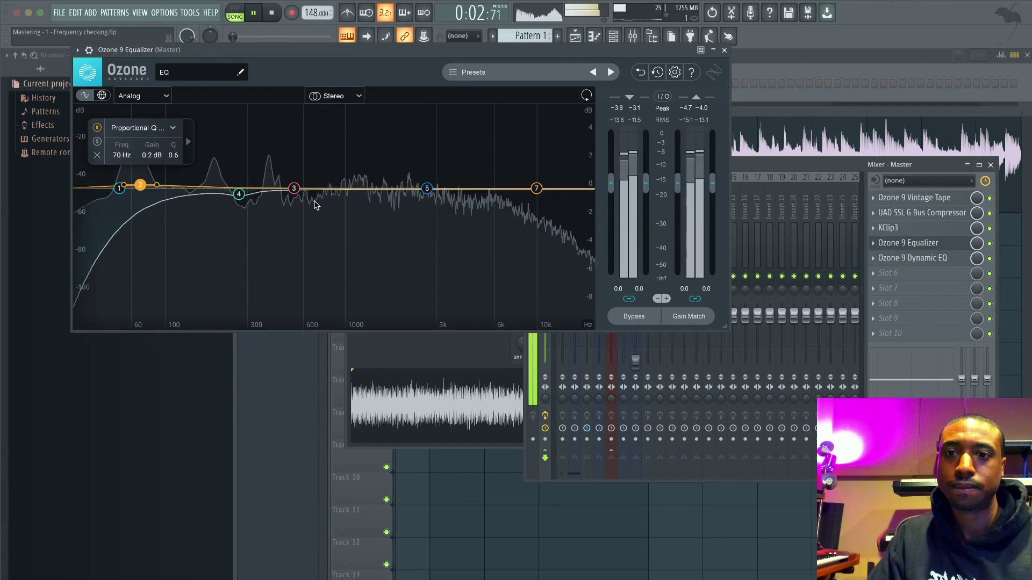
# Close the Equalizer and look over the band curve in the Master's Dynamic EQ
pyautogui.click(724, 50)
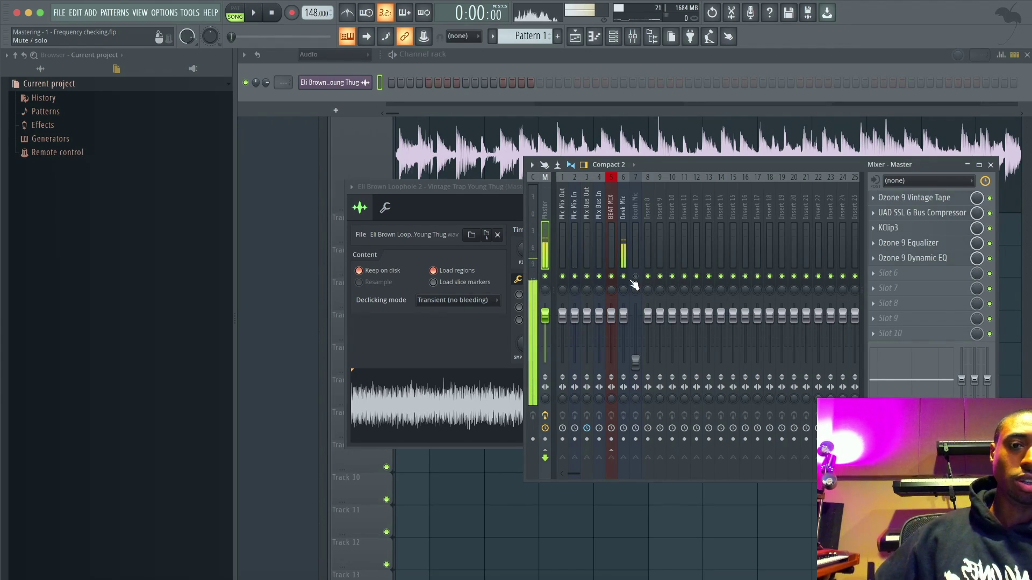
pyautogui.click(932, 259)
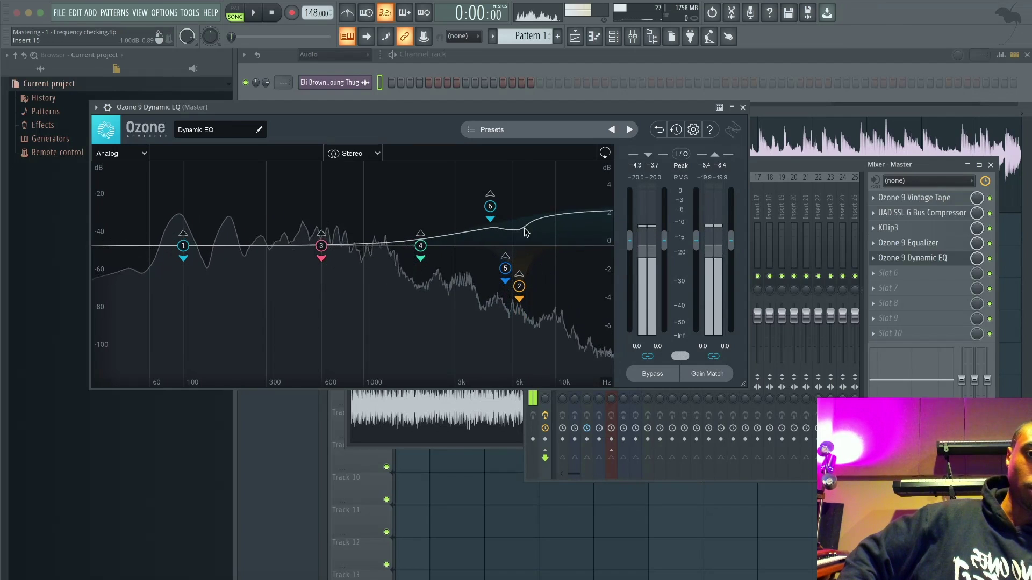
pyautogui.click(743, 107)
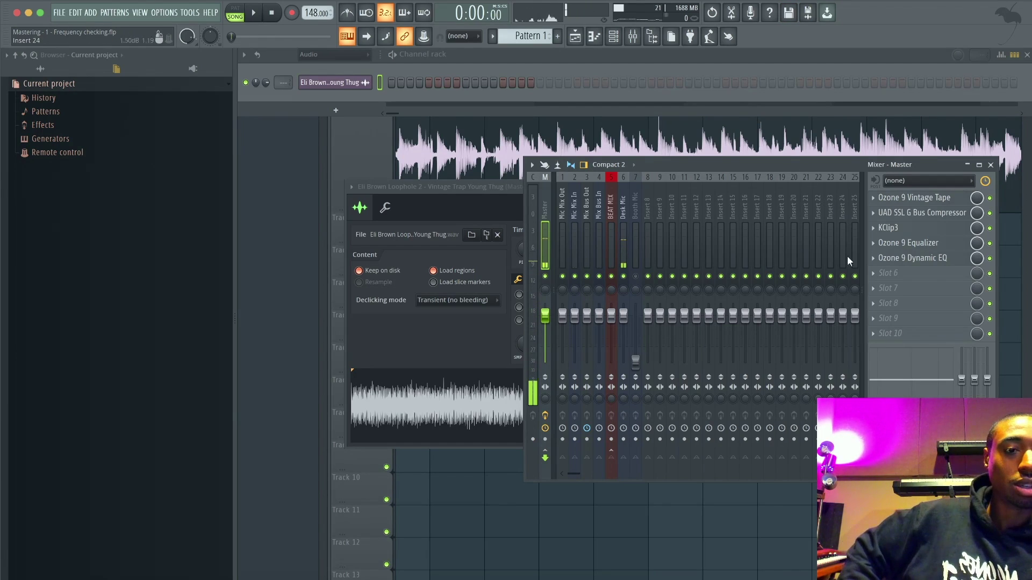
# Load Ozone 9 Imager into slot 6 of the Master track and start playback with its window moved clear
pyautogui.click(889, 278)
pyautogui.moveTo(888, 287)
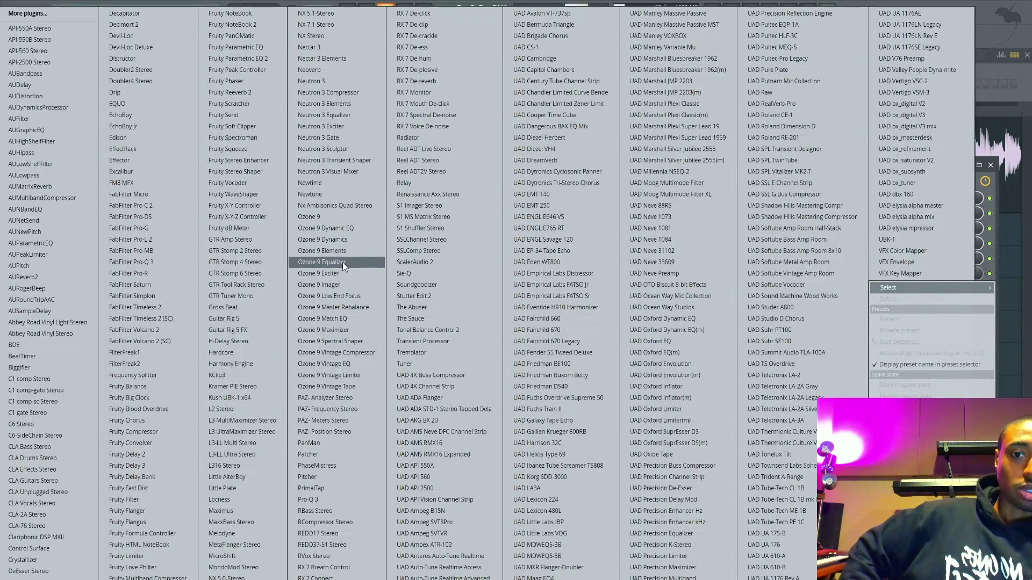
pyautogui.click(343, 285)
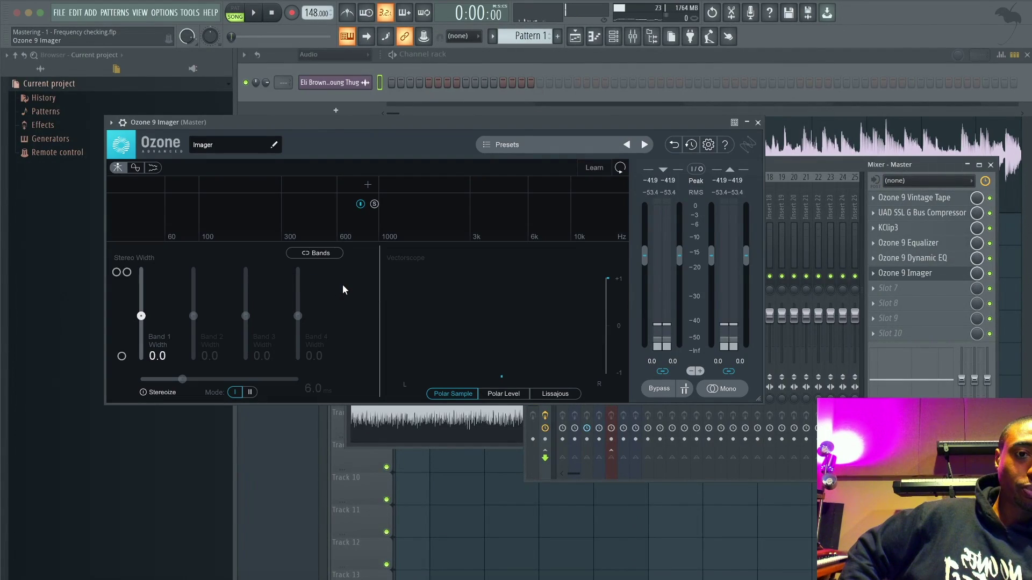
pyautogui.moveTo(684, 128); pyautogui.dragTo(871, 157)
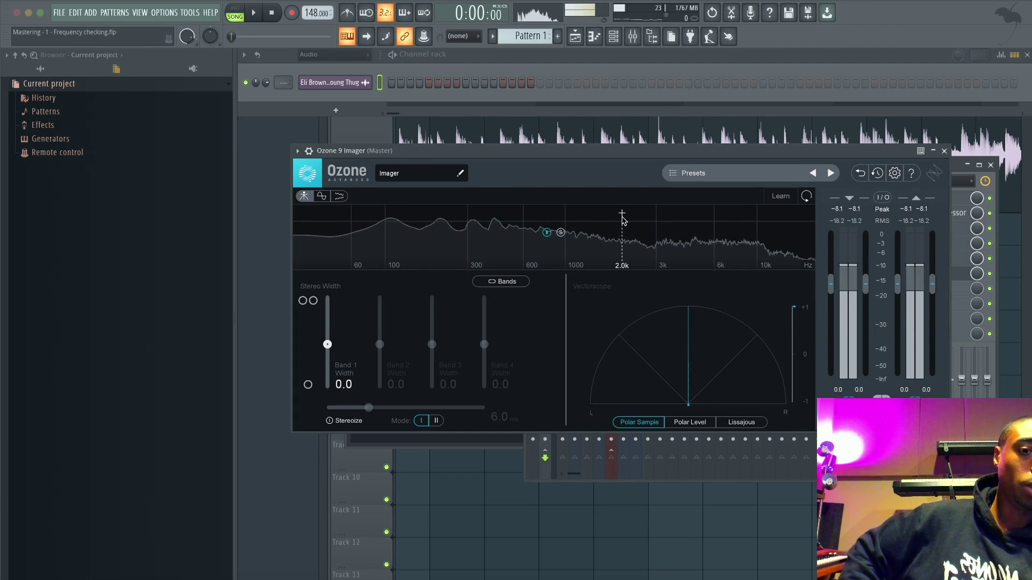
pyautogui.press('space')
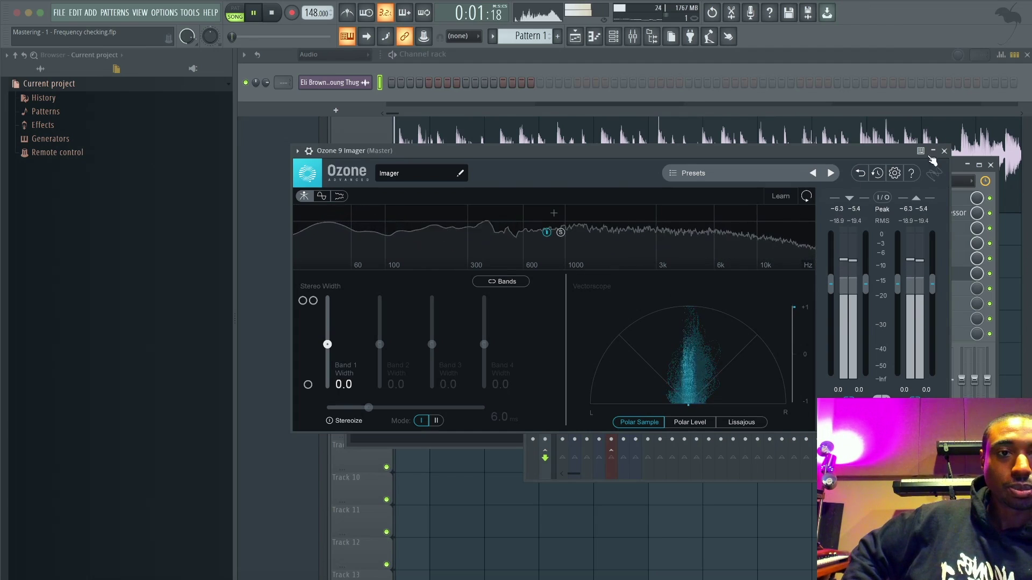
# Reopen the Imager from the Master's effect slots and widen Band 1 to about 40.5
pyautogui.click(944, 151)
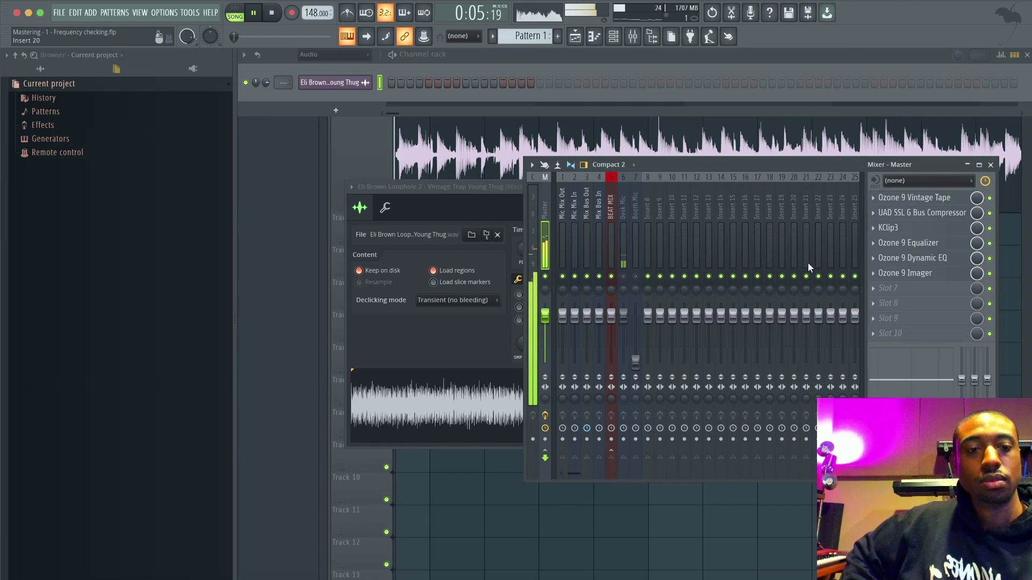
pyautogui.click(917, 278)
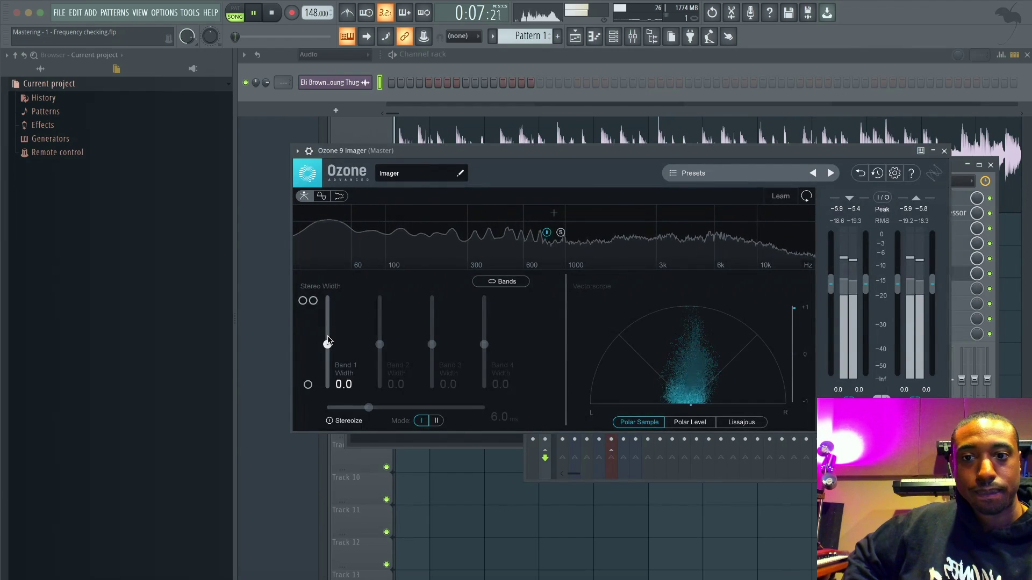
pyautogui.moveTo(327, 343); pyautogui.dragTo(327, 307)
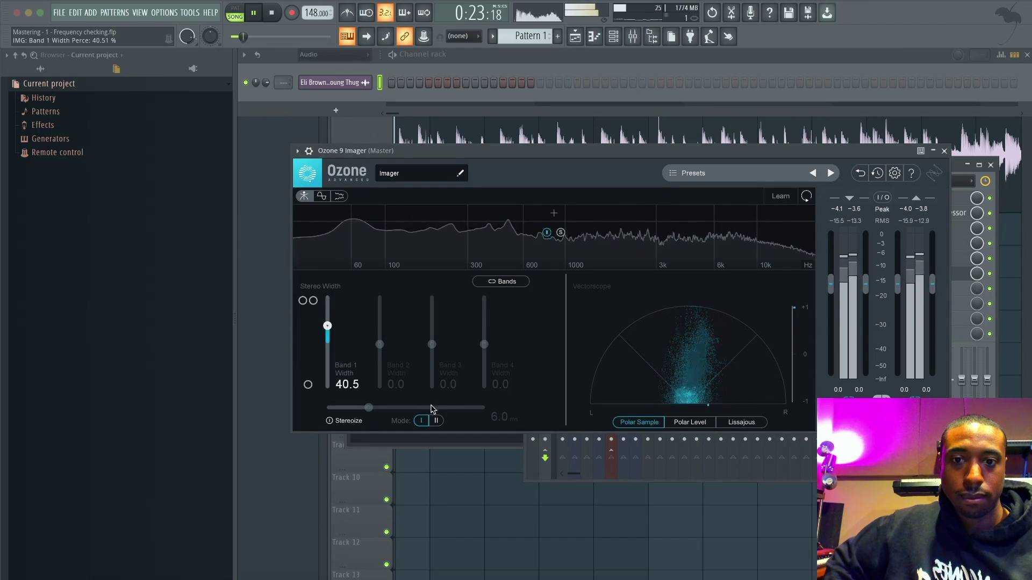
# Switch the Imager to mode II, split off a second band just above 100 Hz, and narrow Band 1's width to -100
pyautogui.click(400, 215)
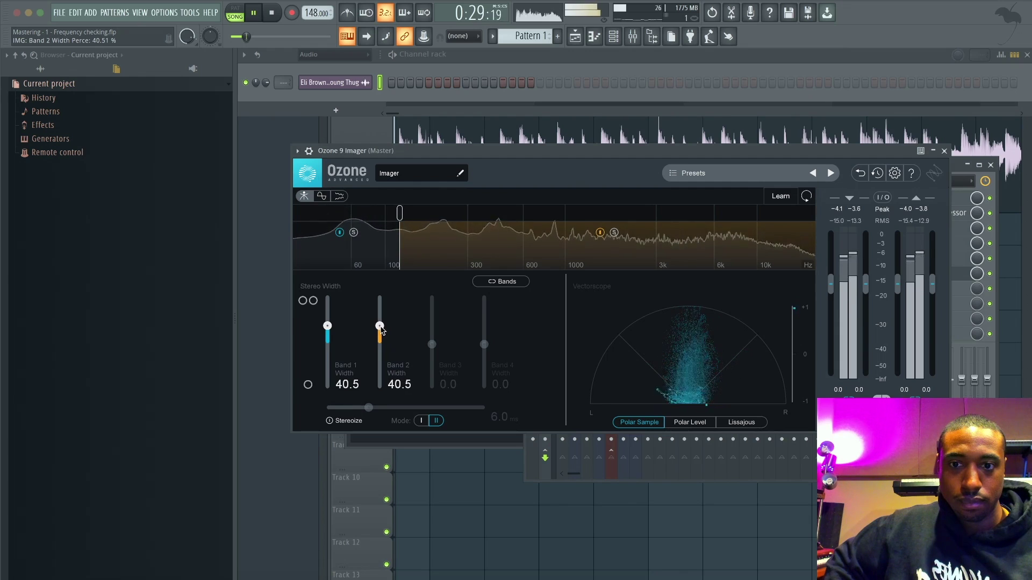
pyautogui.moveTo(321, 327); pyautogui.dragTo(321, 282)
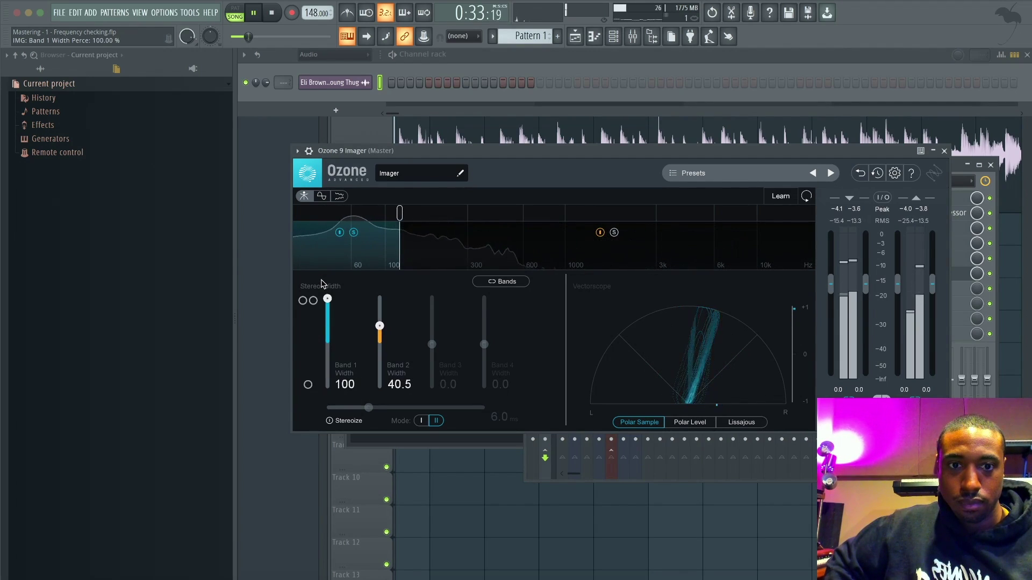
pyautogui.moveTo(326, 318); pyautogui.dragTo(327, 390)
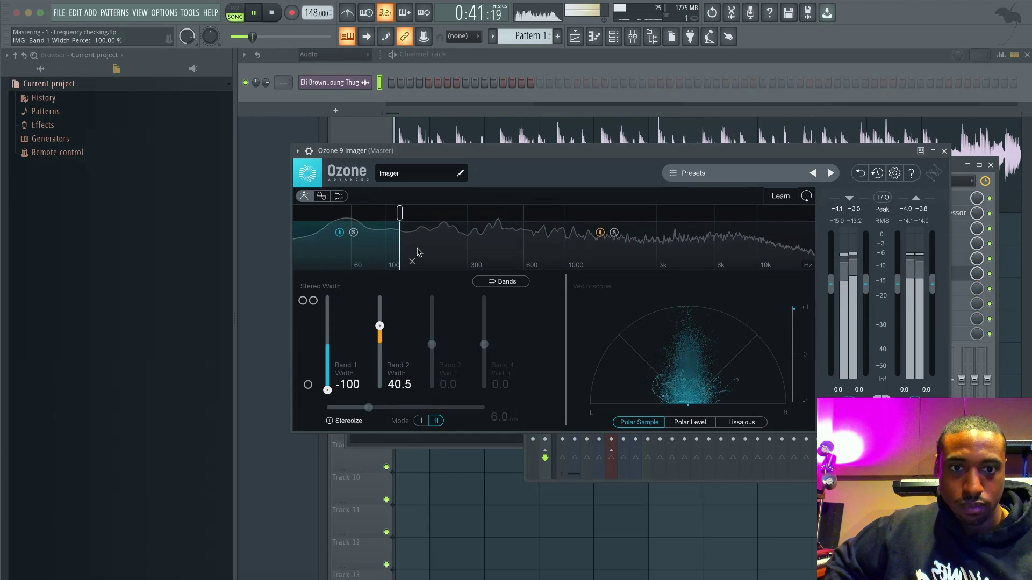
pyautogui.click(944, 151)
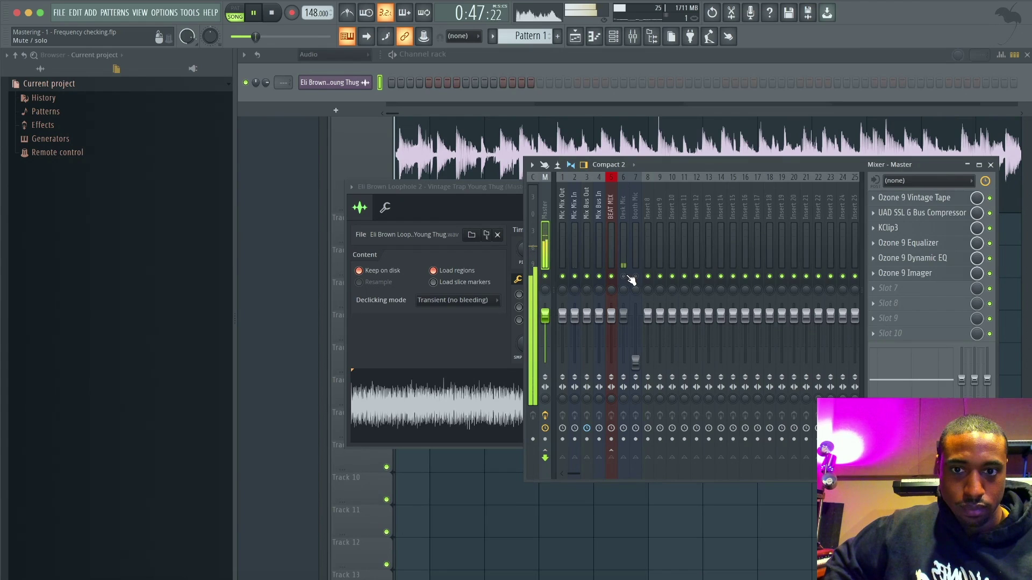
# Check the Imager once more during playback, close it, unmute the Desk Mic track and stop playback
pyautogui.click(926, 273)
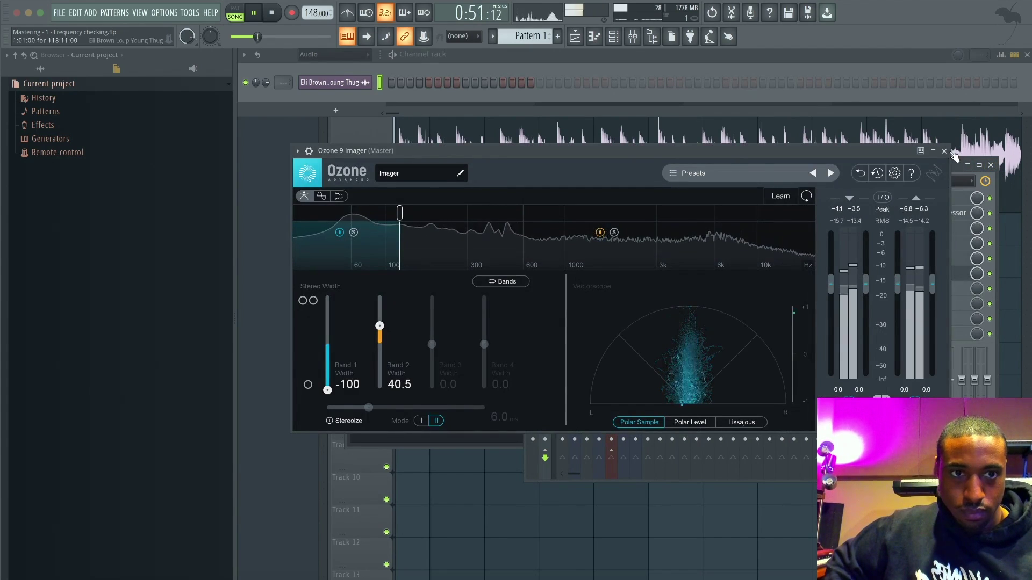
pyautogui.press('Escape')
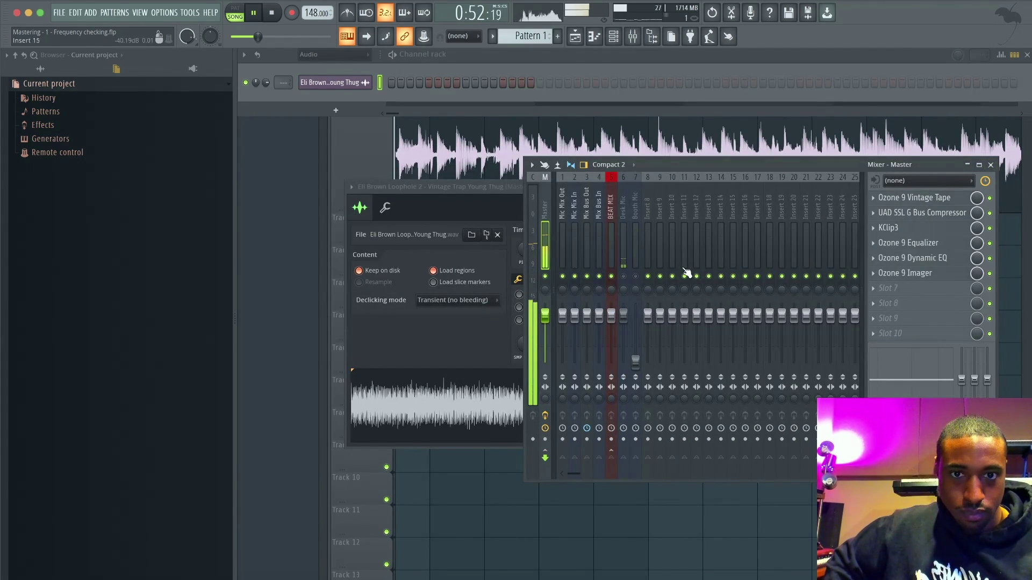
pyautogui.click(623, 276)
pyautogui.press('space')
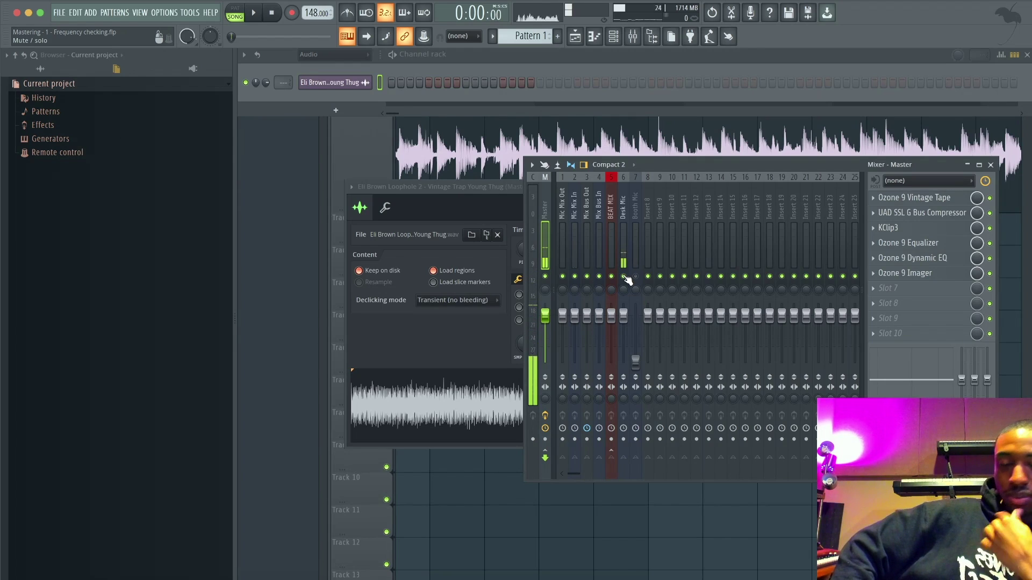
# Load UAD Shadow Hills Mastering Compressor into slot 7 of the Master track, look over its controls and close its window
pyautogui.click(886, 288)
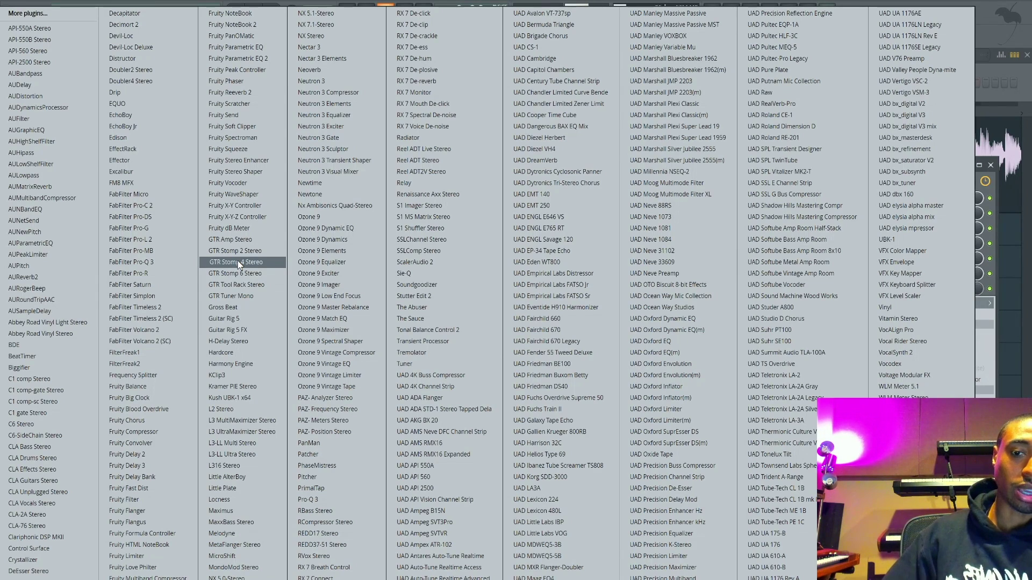
pyautogui.click(799, 218)
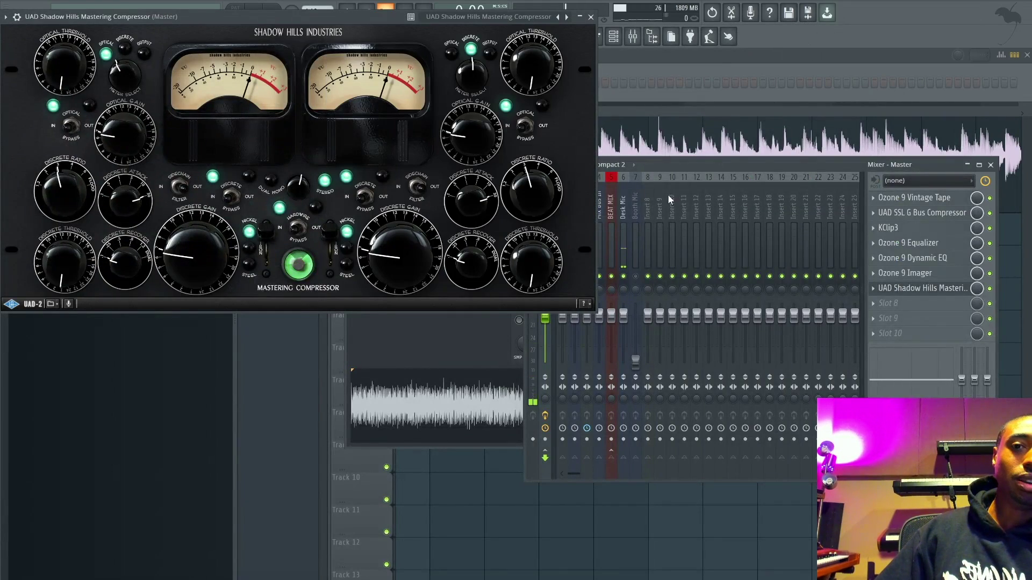
pyautogui.moveTo(365, 22); pyautogui.dragTo(568, 103)
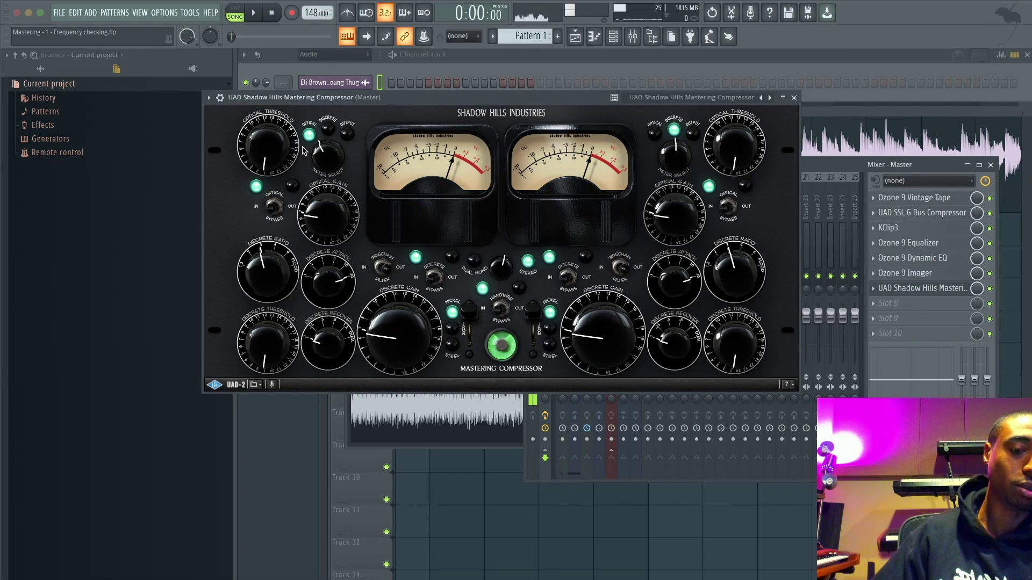
pyautogui.click(794, 98)
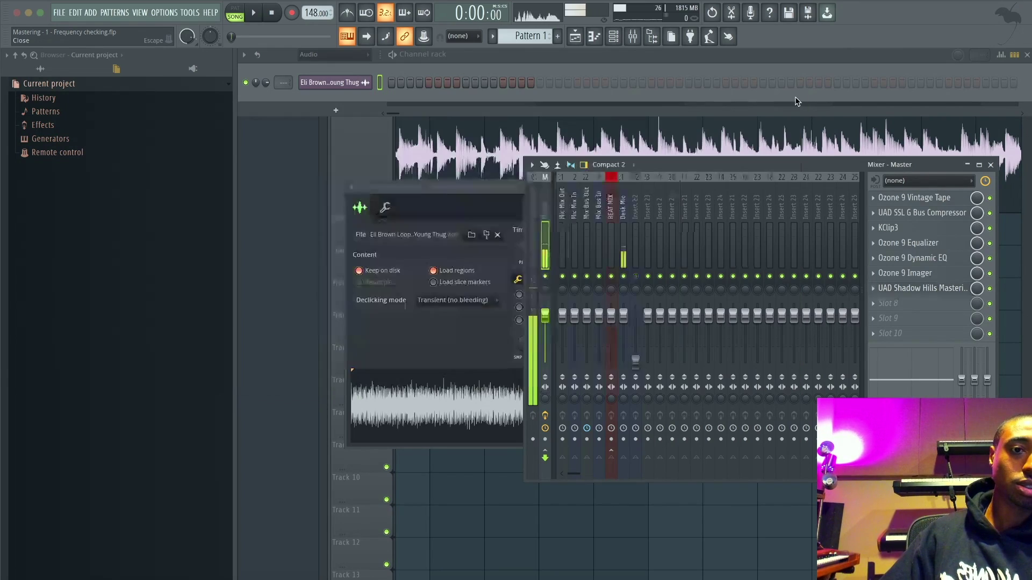
# With the beat playing, set the Shadow Hills compressor's optical threshold to 0.30, readjust its optical gain and close its window
pyautogui.click(887, 287)
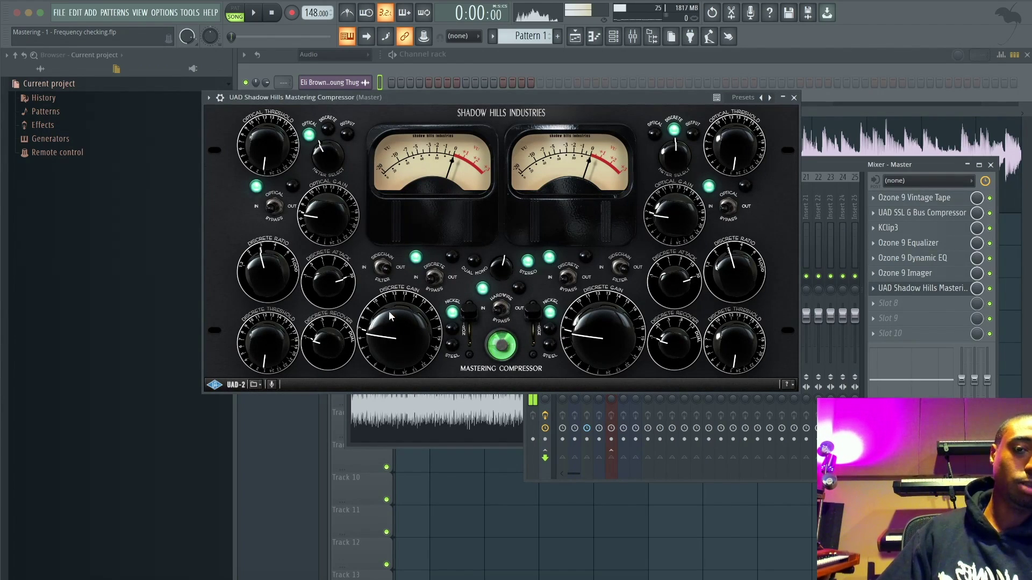
pyautogui.click(794, 98)
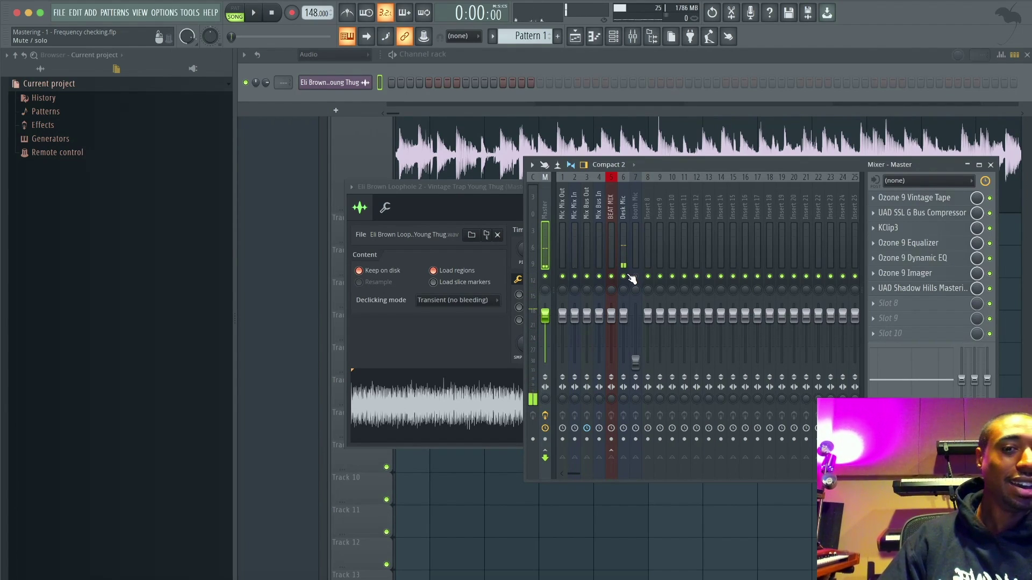
pyautogui.press('space')
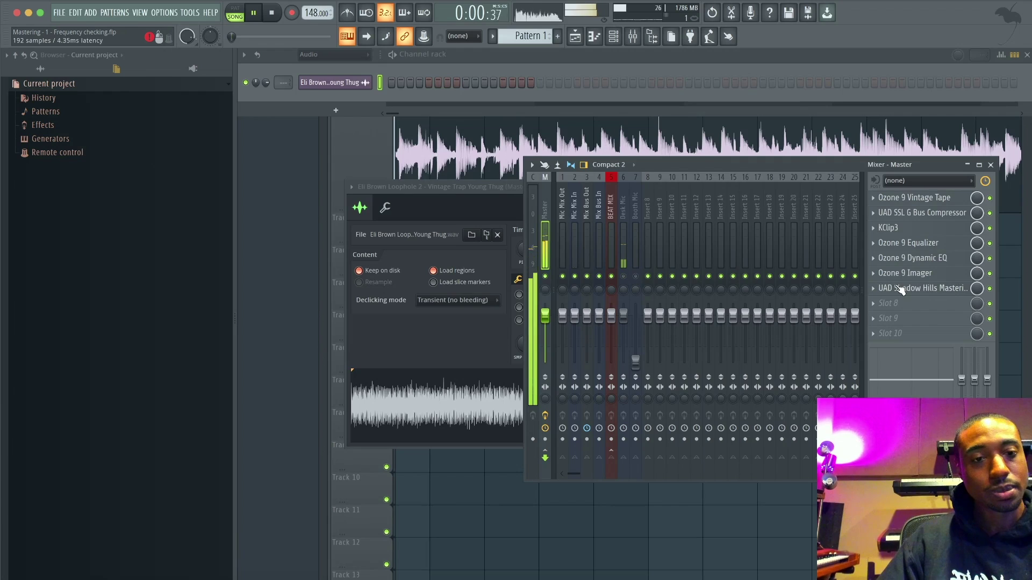
pyautogui.click(914, 289)
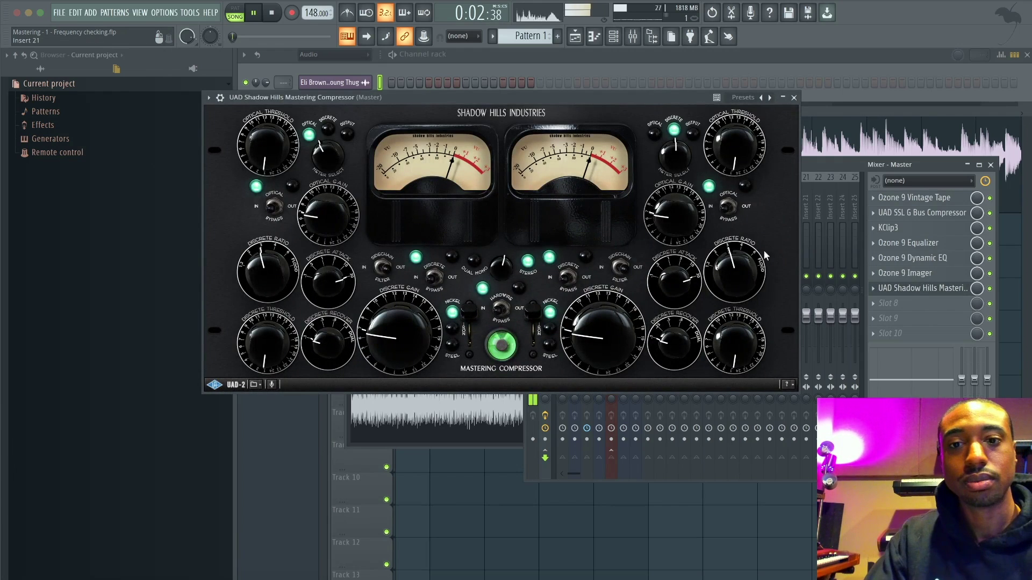
pyautogui.moveTo(269, 160); pyautogui.dragTo(267, 120)
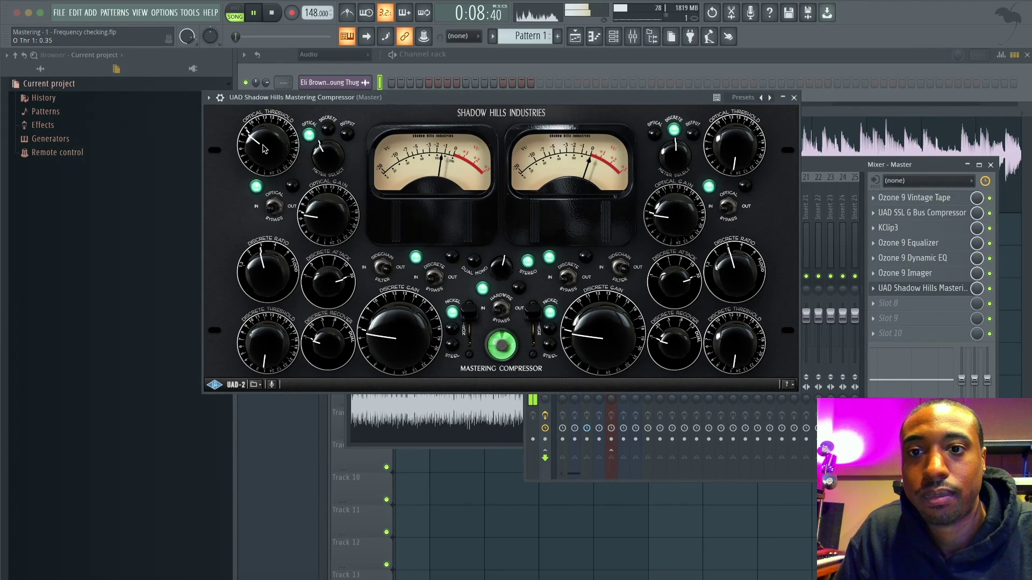
pyautogui.moveTo(330, 218); pyautogui.dragTo(328, 252)
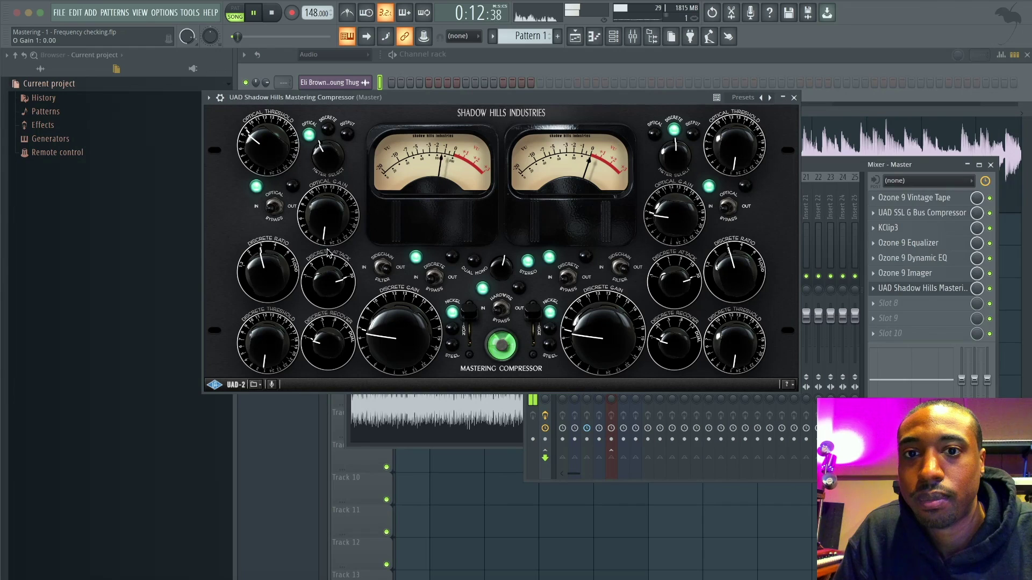
pyautogui.moveTo(265, 155); pyautogui.dragTo(266, 157)
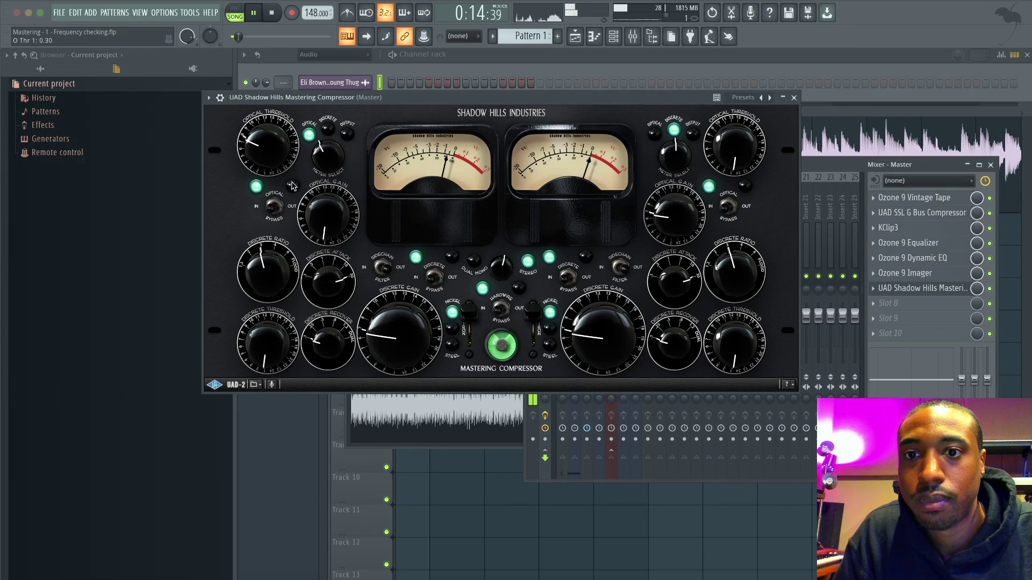
pyautogui.moveTo(321, 211); pyautogui.dragTo(311, 171)
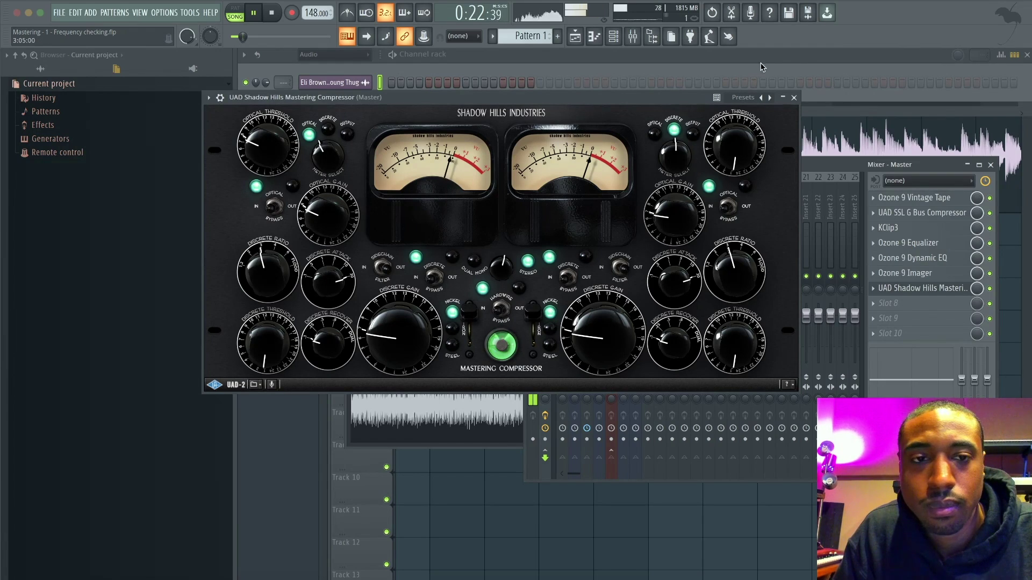
pyautogui.click(794, 97)
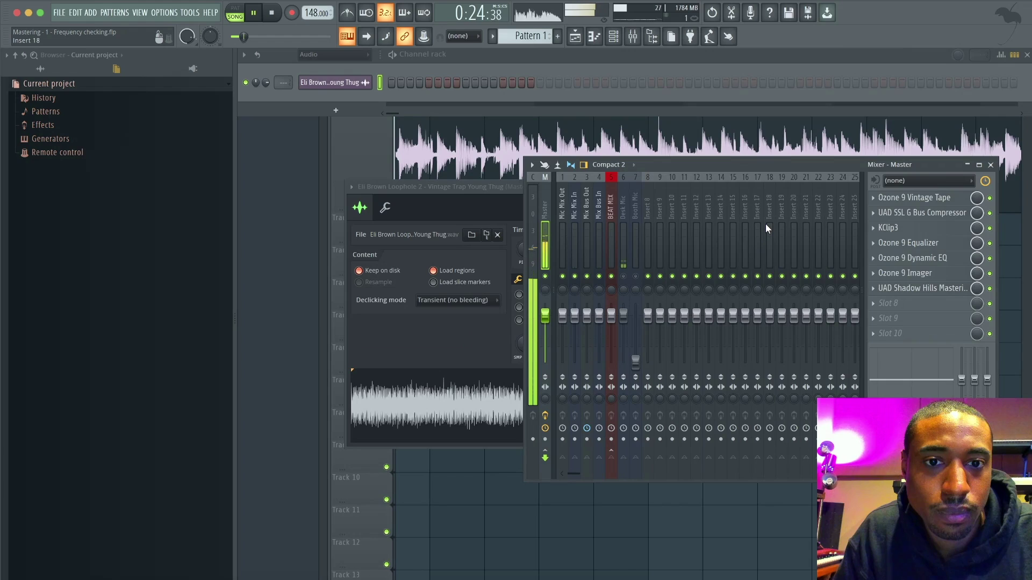
# Set the Shadow Hills compressor's discrete threshold to 0.26, discrete ratio to 3.00 and discrete gain to 0.43, and close its window
pyautogui.click(924, 290)
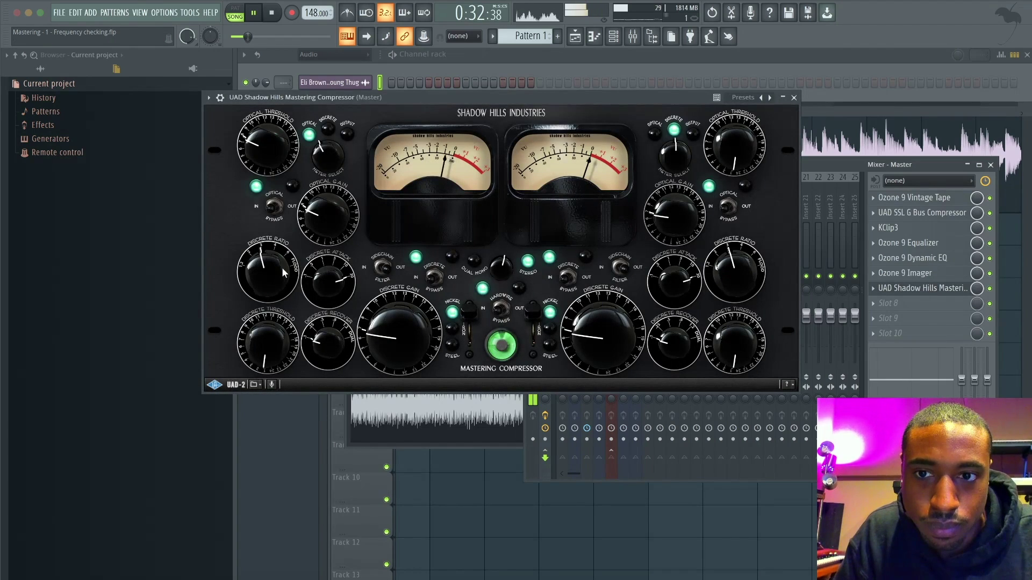
pyautogui.moveTo(273, 342)
pyautogui.mouseDown()
pyautogui.moveTo(275, 298)
pyautogui.moveTo(267, 346)
pyautogui.mouseUp()
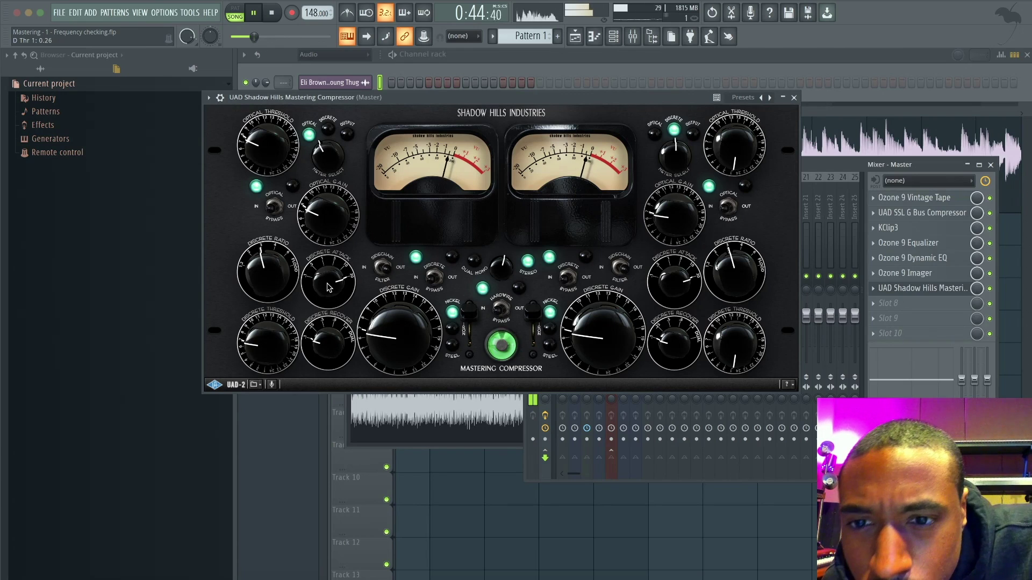
pyautogui.moveTo(278, 272)
pyautogui.mouseDown()
pyautogui.moveTo(279, 252)
pyautogui.moveTo(279, 262)
pyautogui.mouseUp()
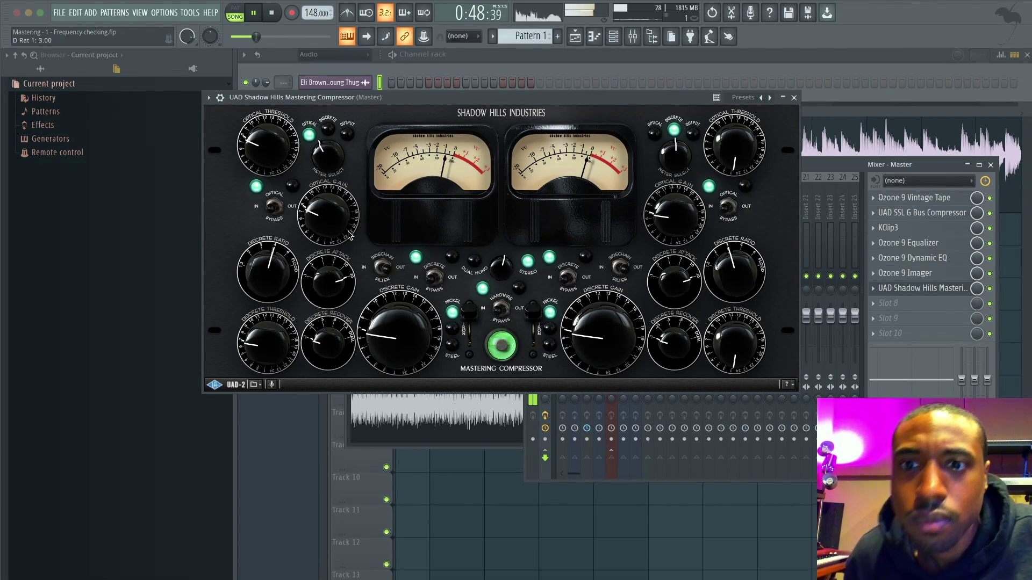
pyautogui.moveTo(391, 334); pyautogui.dragTo(389, 313)
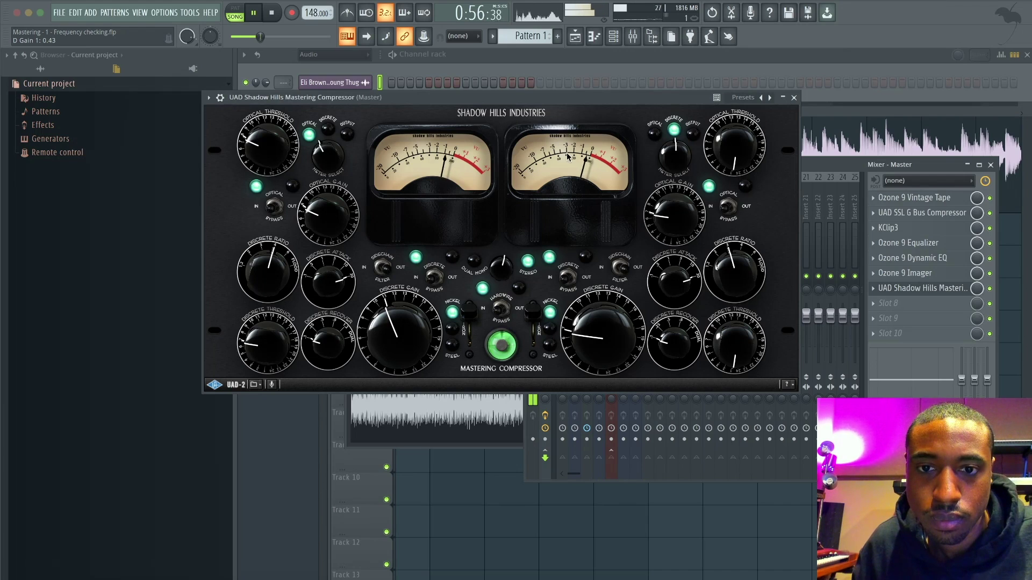
pyautogui.click(795, 97)
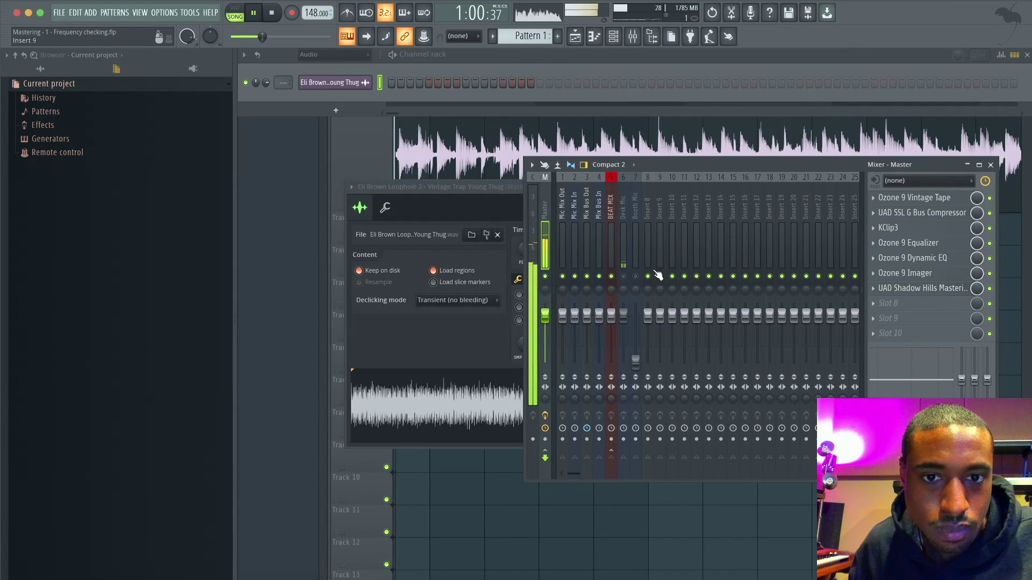
# Unmute the Desk Mic track, stop playback and briefly review the Shadow Hills compressor settings
pyautogui.click(625, 276)
pyautogui.press('space')
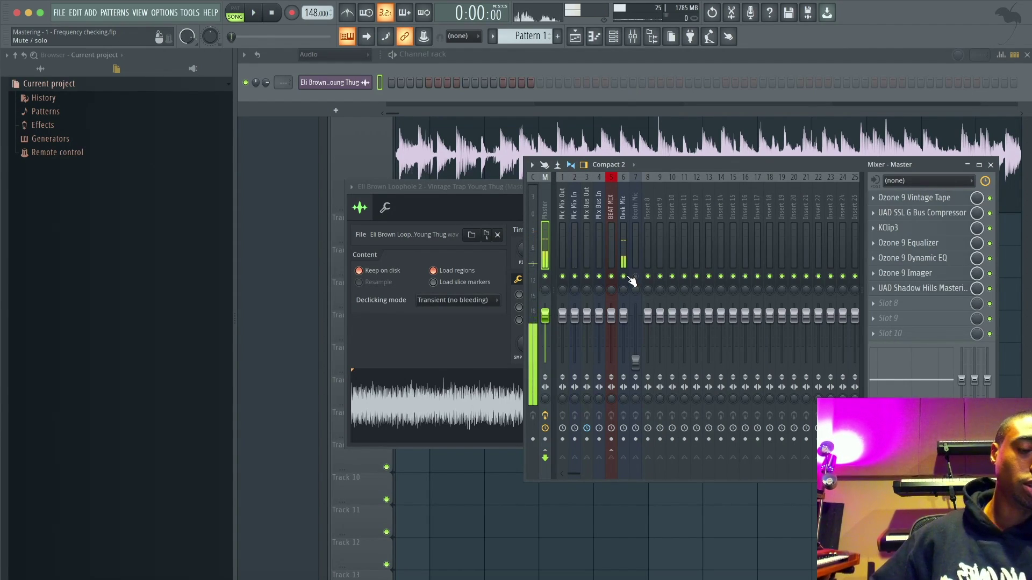
pyautogui.click(923, 288)
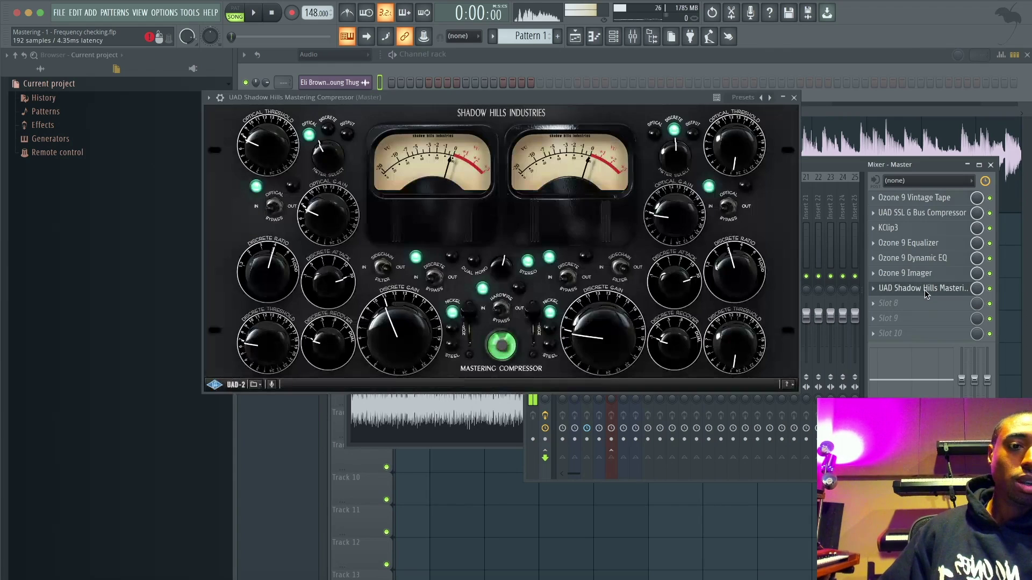
pyautogui.click(793, 97)
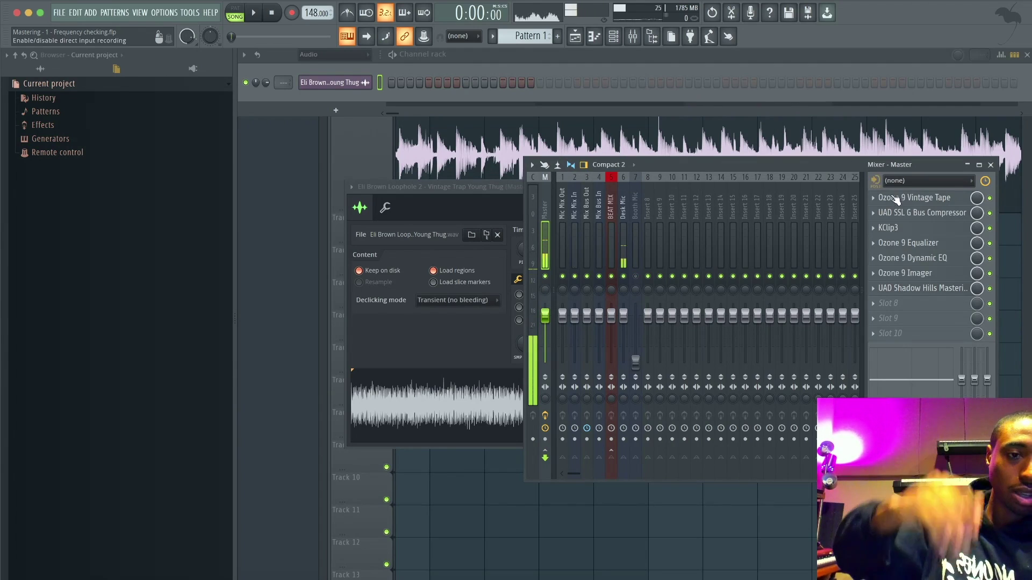
# Load L2 Stereo into slot 8 of the Master track and mute the Desk Mic track
pyautogui.click(905, 305)
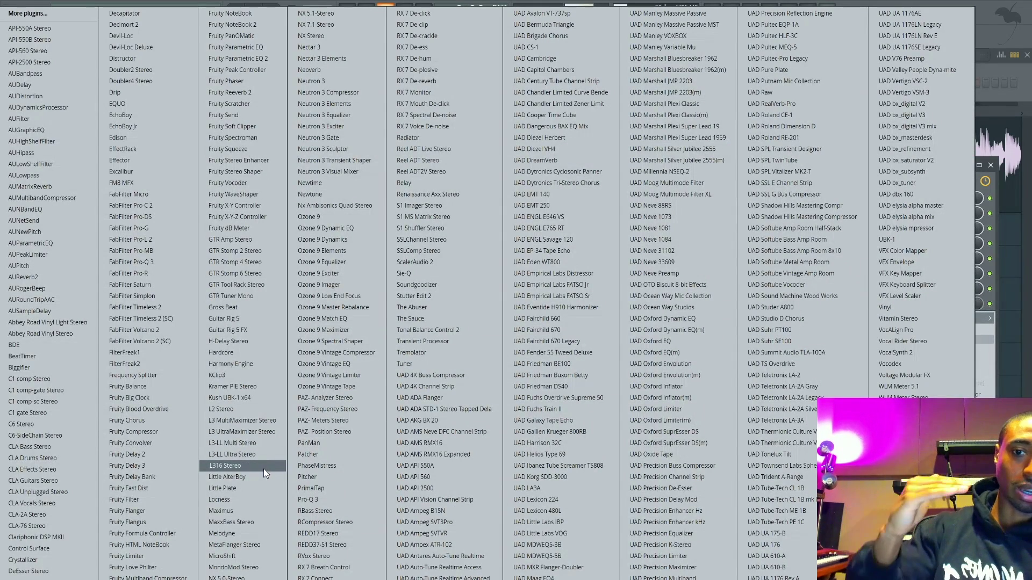
pyautogui.click(266, 412)
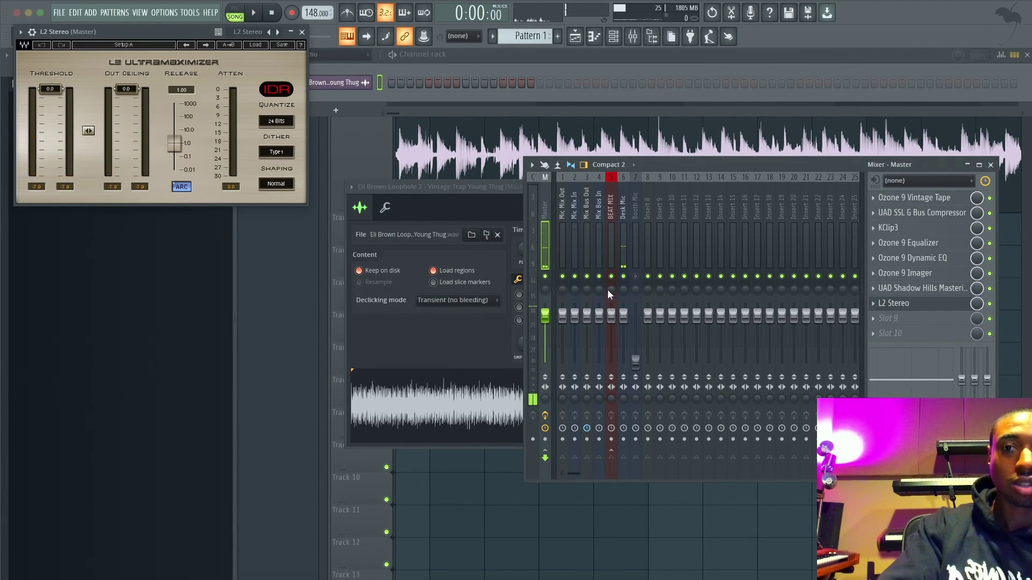
pyautogui.click(623, 276)
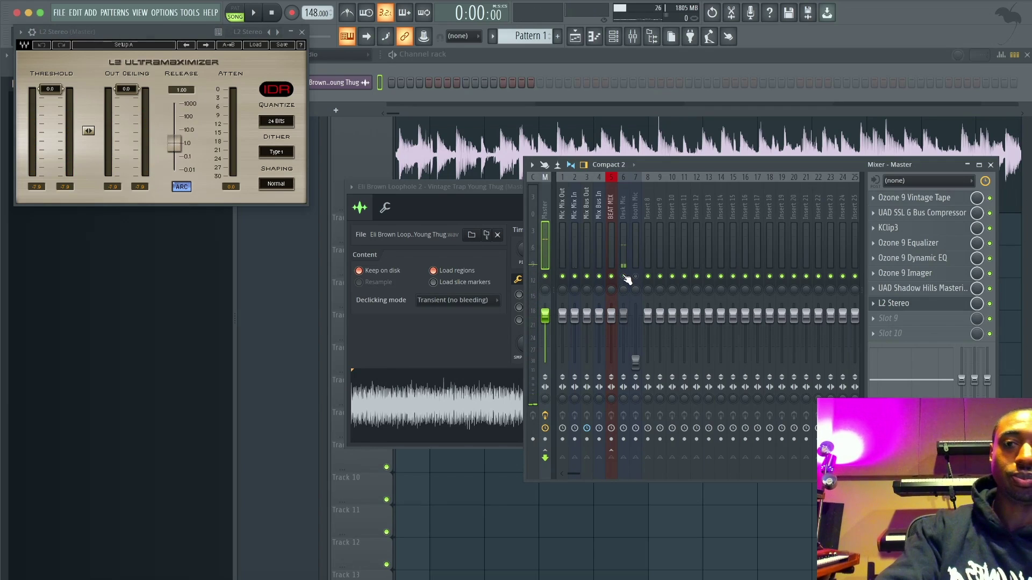
# Play the beat and set the L2's out ceiling to -0.5 and its threshold to about -3.9
pyautogui.press('space')
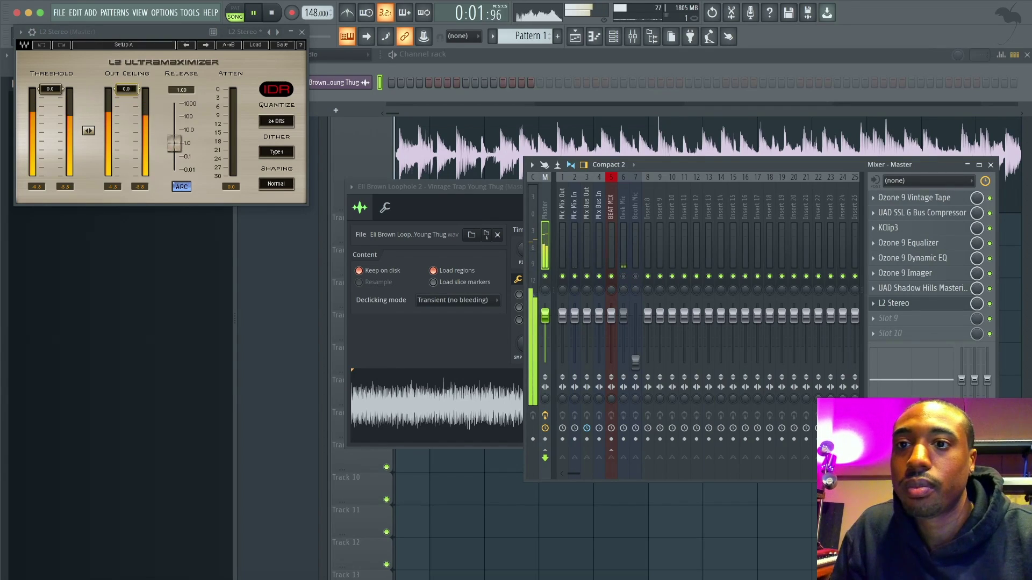
pyautogui.moveTo(126, 89); pyautogui.dragTo(126, 93)
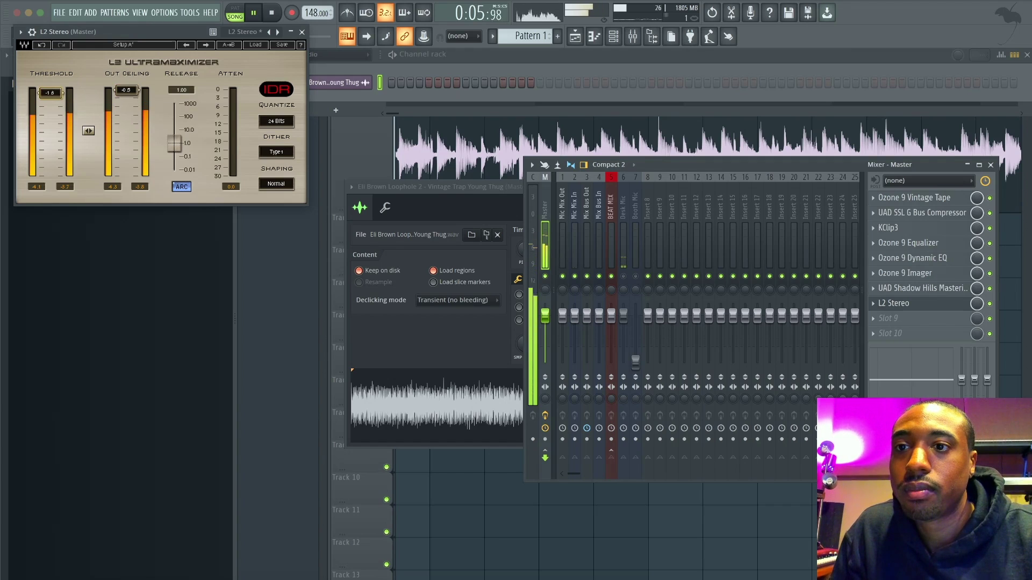
pyautogui.moveTo(50, 92); pyautogui.dragTo(50, 100)
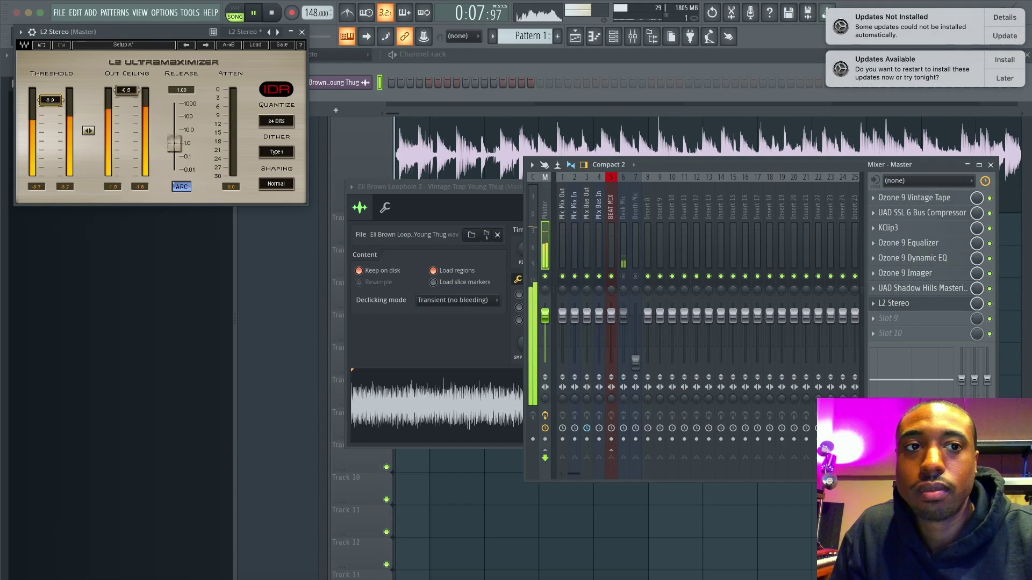
# Bring up the notification centre to get the system update alerts out of the way, and return to the L2 window
pyautogui.click(1021, 7)
pyautogui.scroll(3, 1002, 44)
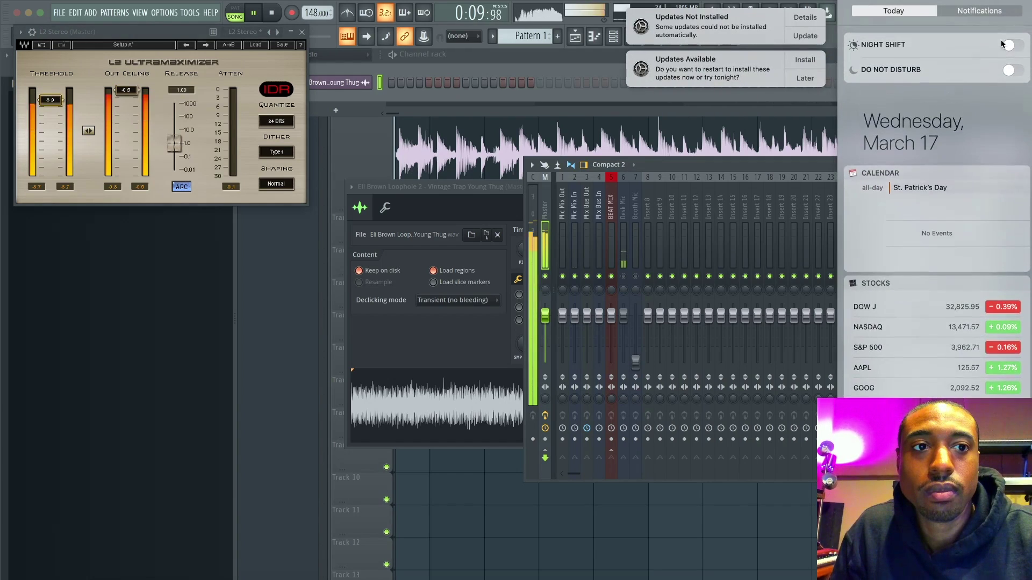
pyautogui.click(123, 176)
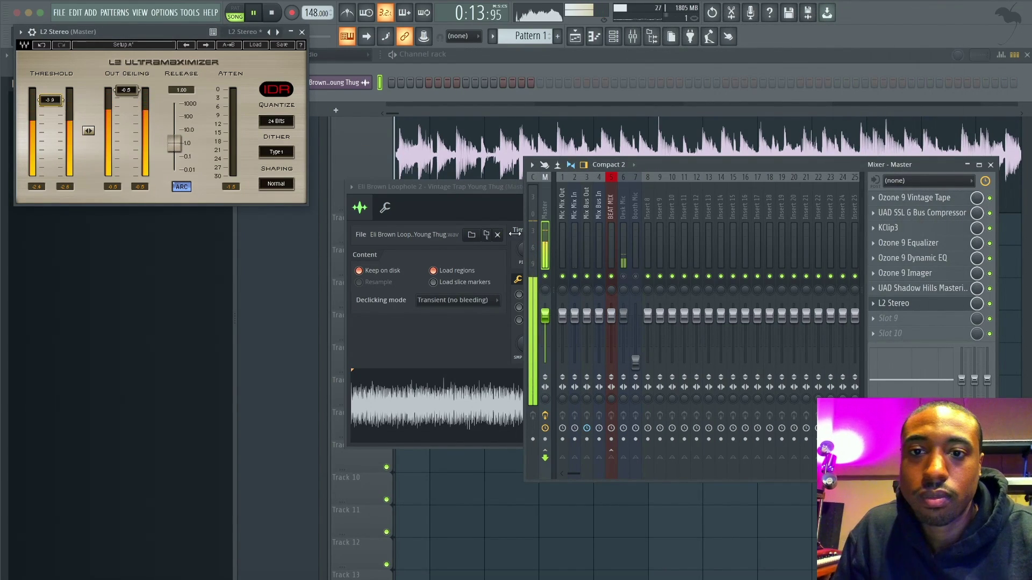
# Turn ARC off on the L2, set its release to about 2.60 and turn ARC back on
pyautogui.click(181, 187)
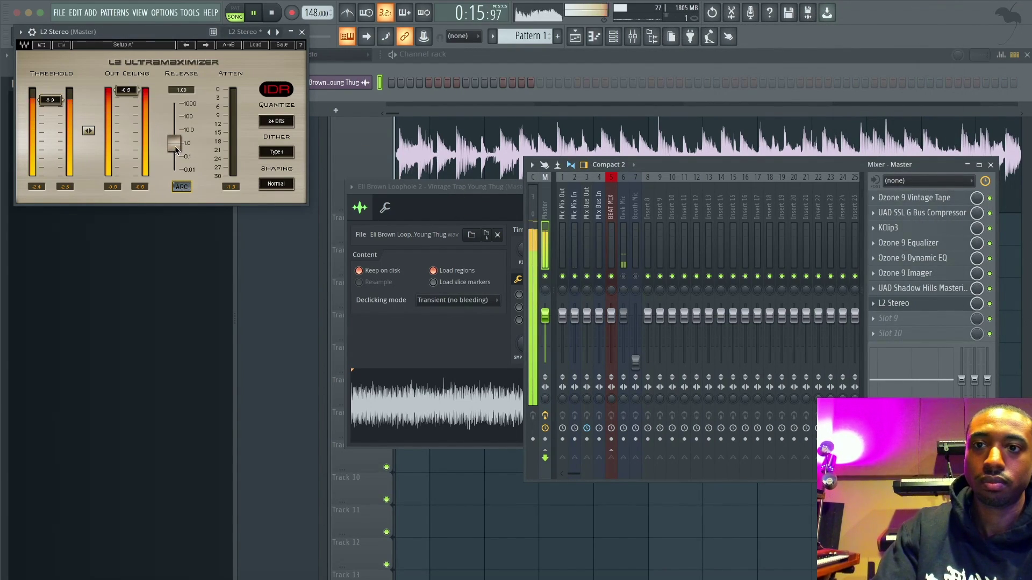
pyautogui.moveTo(174, 140); pyautogui.dragTo(174, 153)
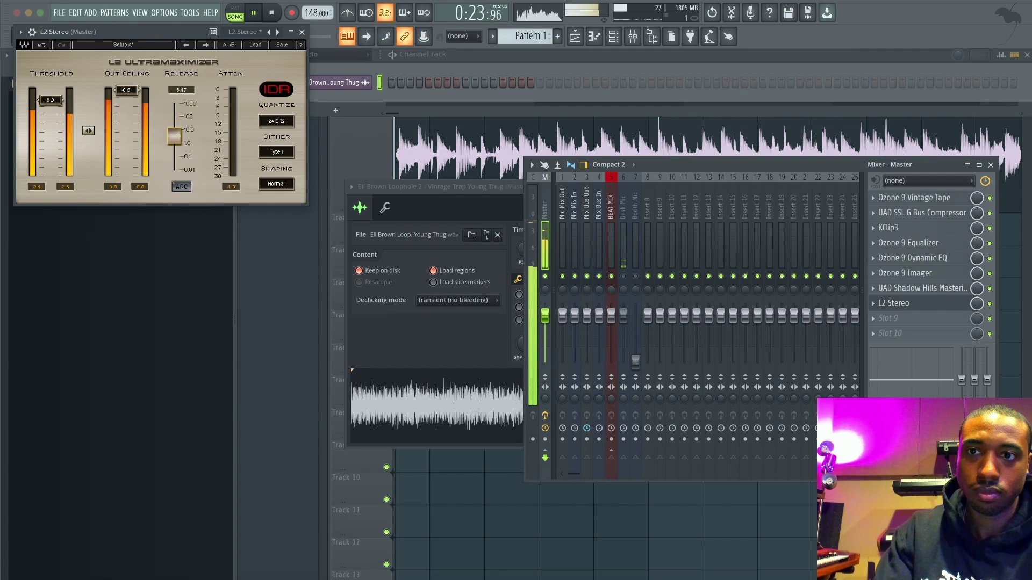
pyautogui.click(185, 186)
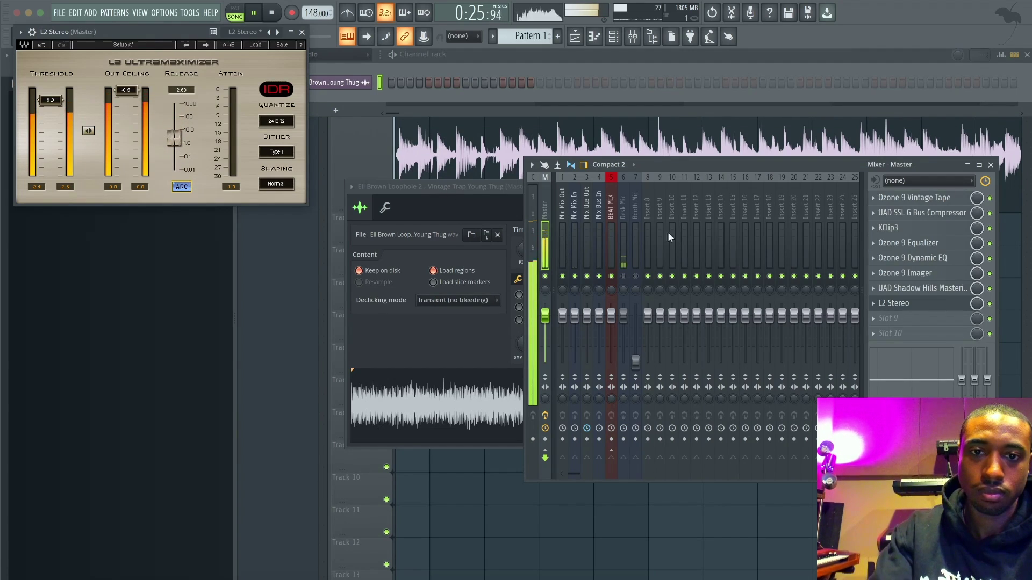
# Stop playback, unmute the Desk Mic track and load a second L2 Stereo into slot 9 of the Master track
pyautogui.press('space')
pyautogui.click(624, 277)
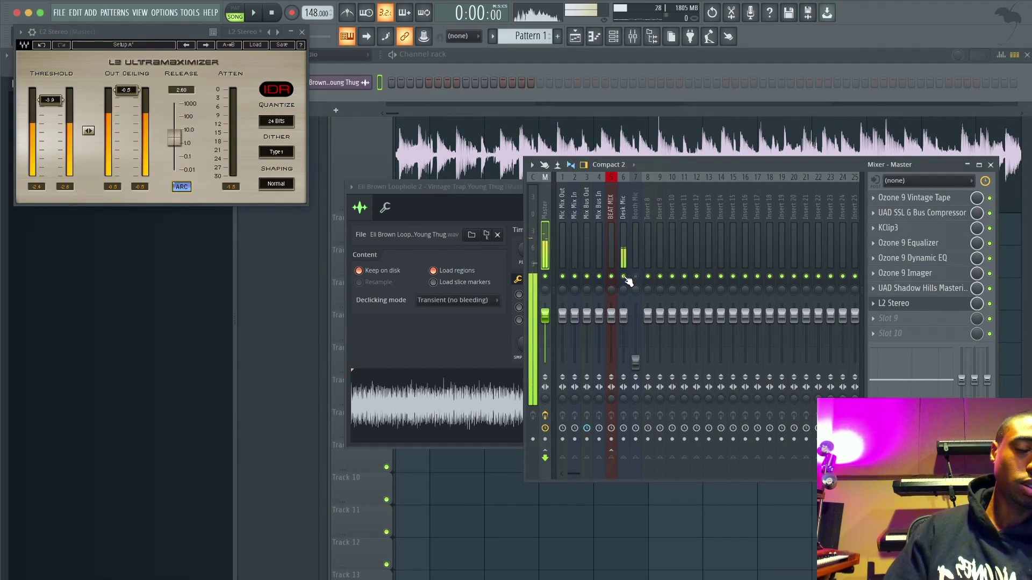
pyautogui.click(961, 319)
pyautogui.moveTo(913, 331)
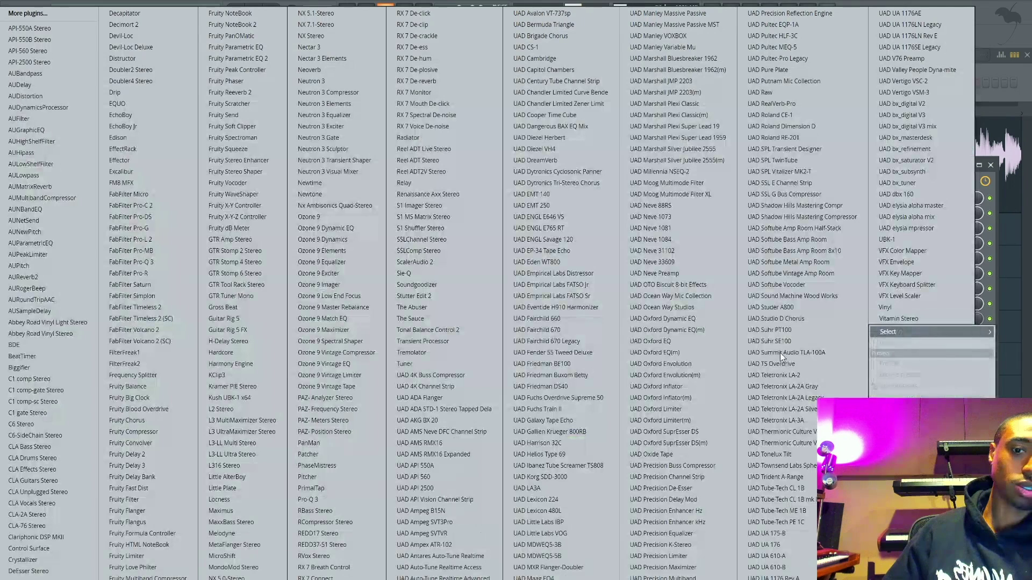
pyautogui.click(225, 409)
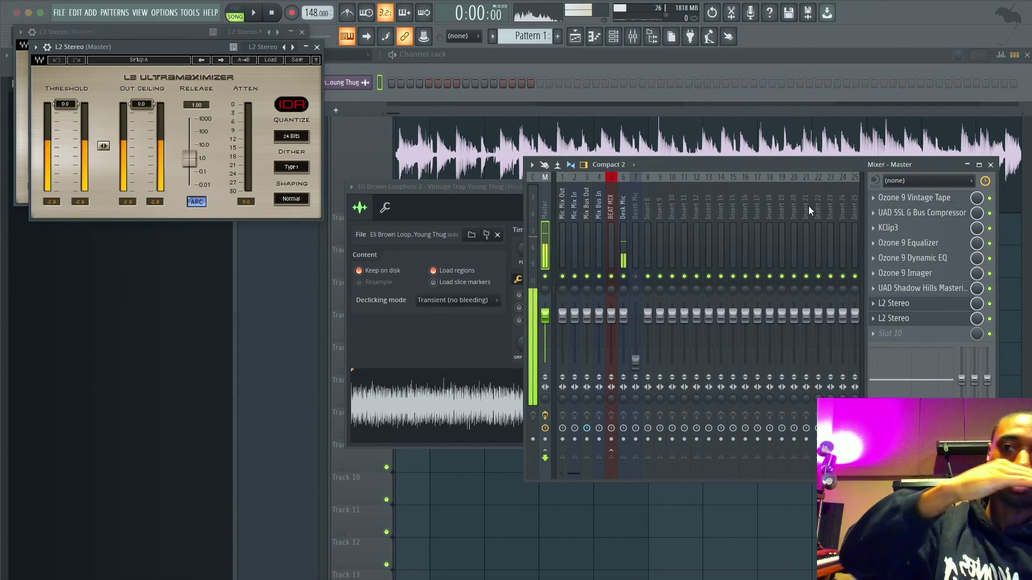
# During playback, set the second L2's linked threshold and out ceiling to -0.3, and lower the threshold alone to -2.2
pyautogui.press('space')
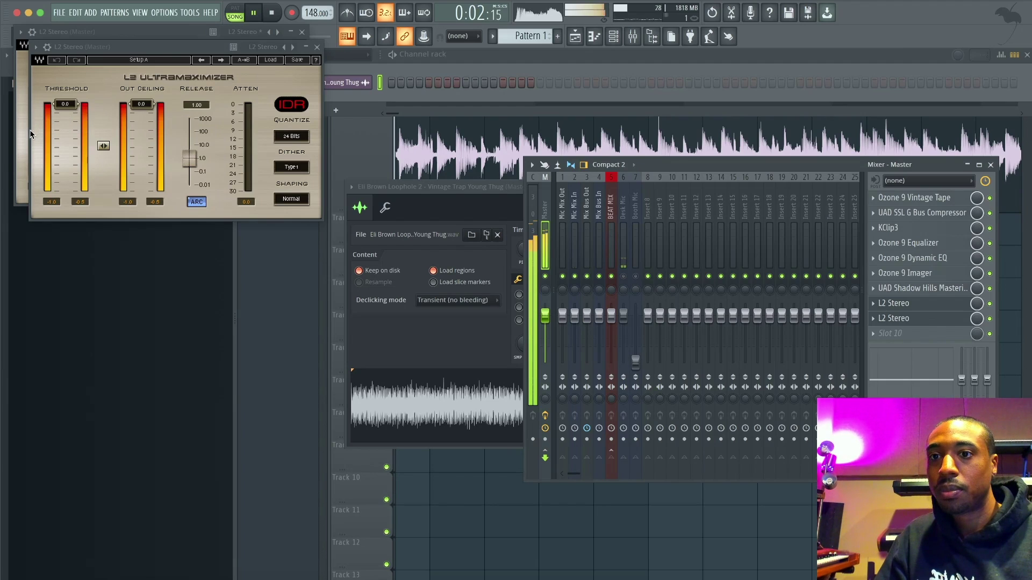
pyautogui.moveTo(103, 149); pyautogui.dragTo(103, 164)
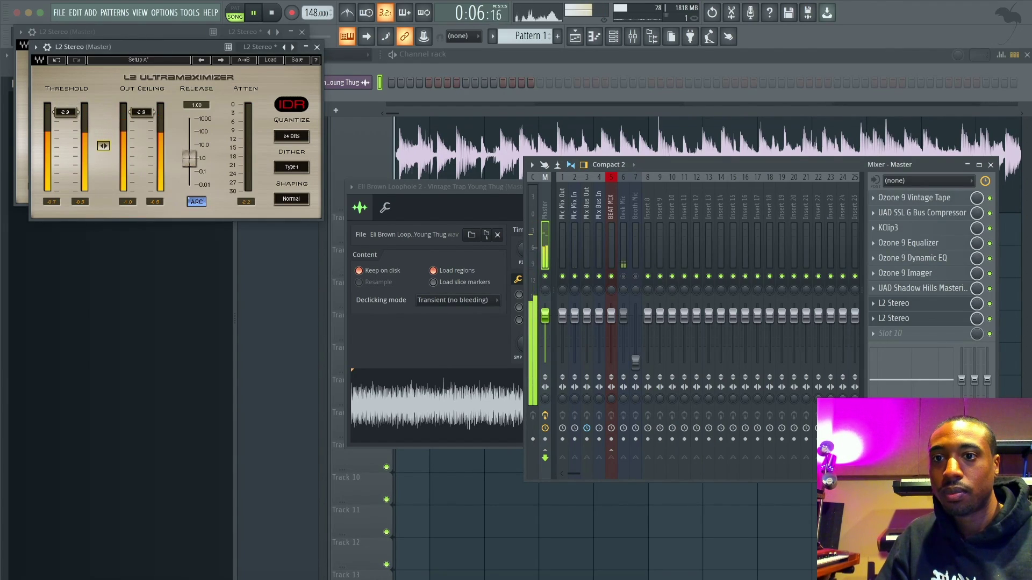
pyautogui.moveTo(136, 128); pyautogui.dragTo(136, 121)
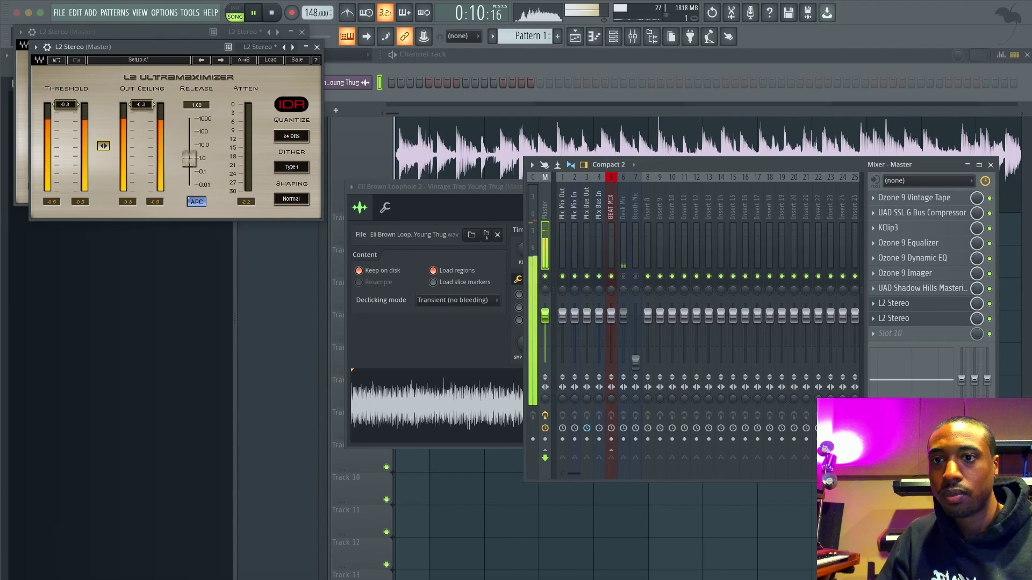
pyautogui.moveTo(65, 104); pyautogui.dragTo(65, 109)
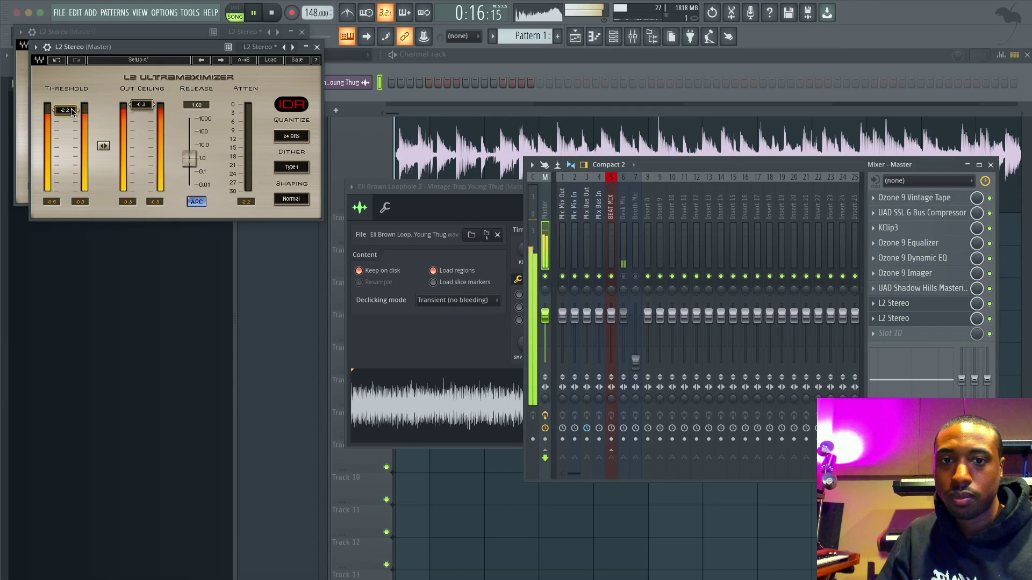
# Close both L2 windows, then open the Master track's Ozone 9 Equalizer for a brief look and close it
pyautogui.click(317, 48)
pyautogui.click(302, 33)
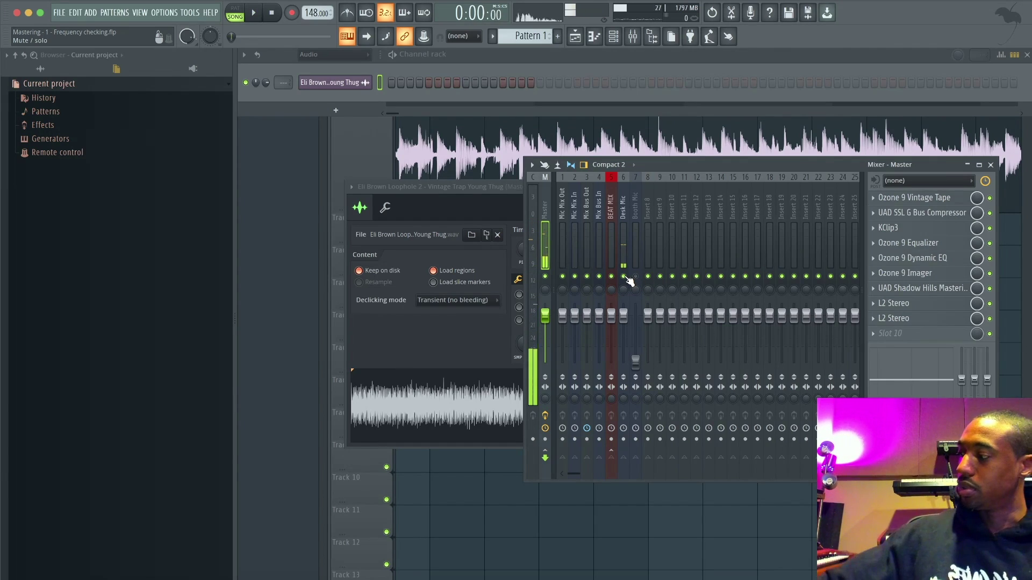
pyautogui.click(922, 244)
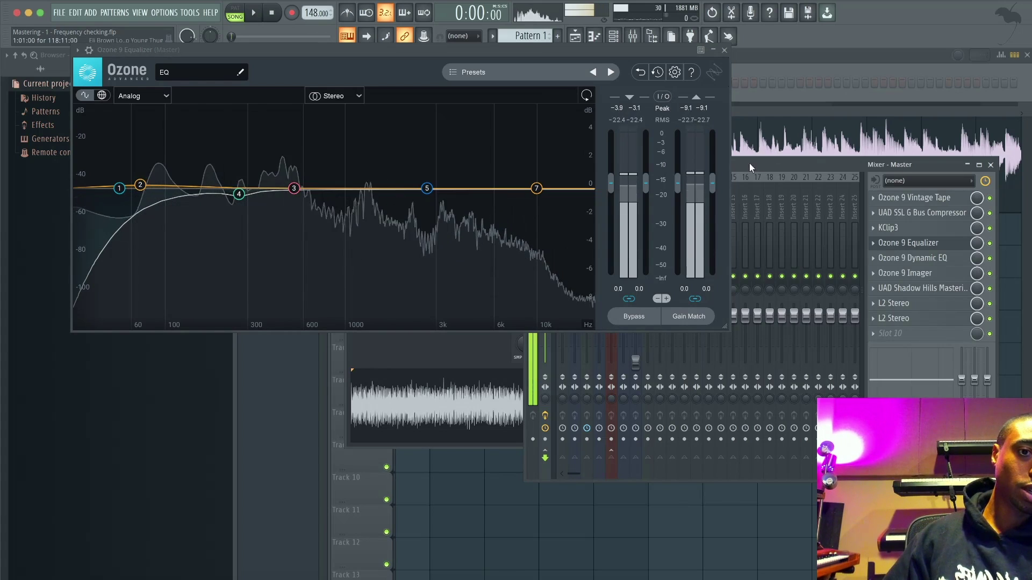
pyautogui.click(724, 50)
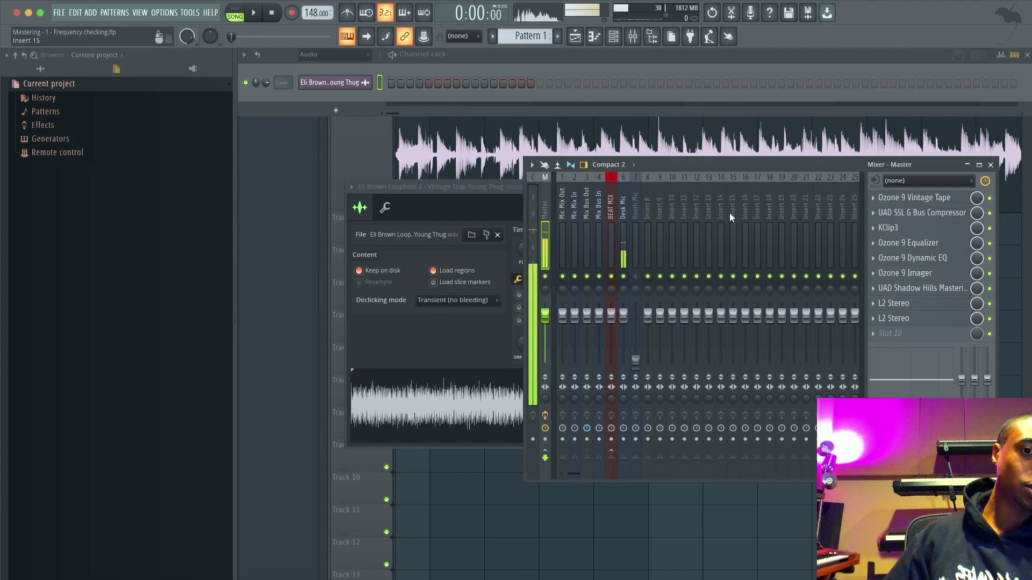
# With the Desk Mic track muted and the beat playing, raise the Ozone 9 Equalizer's flat high-pass frequency to 111 Hz
pyautogui.click(623, 276)
pyautogui.press('space')
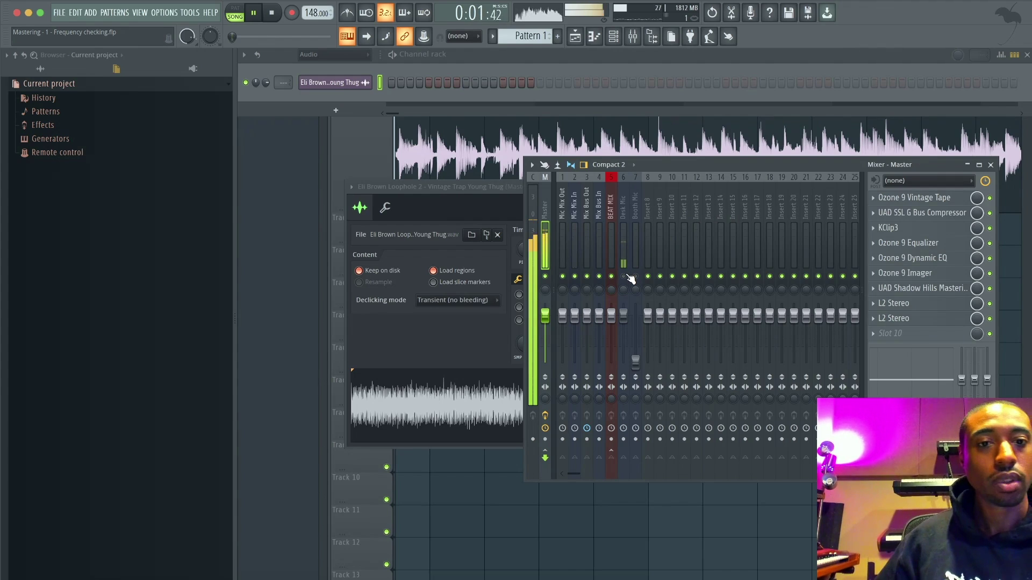
pyautogui.click(936, 245)
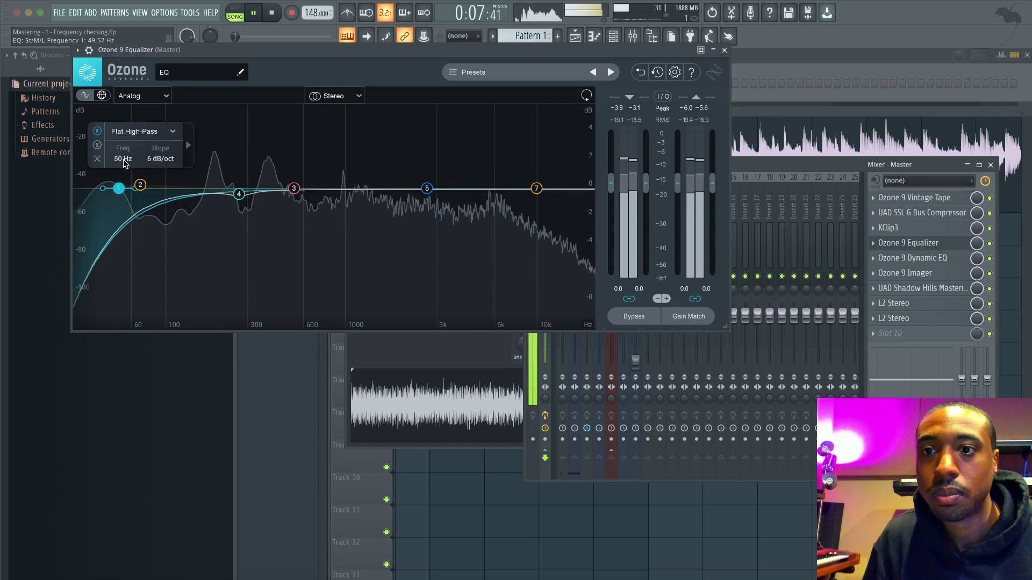
pyautogui.moveTo(139, 164); pyautogui.dragTo(120, 139)
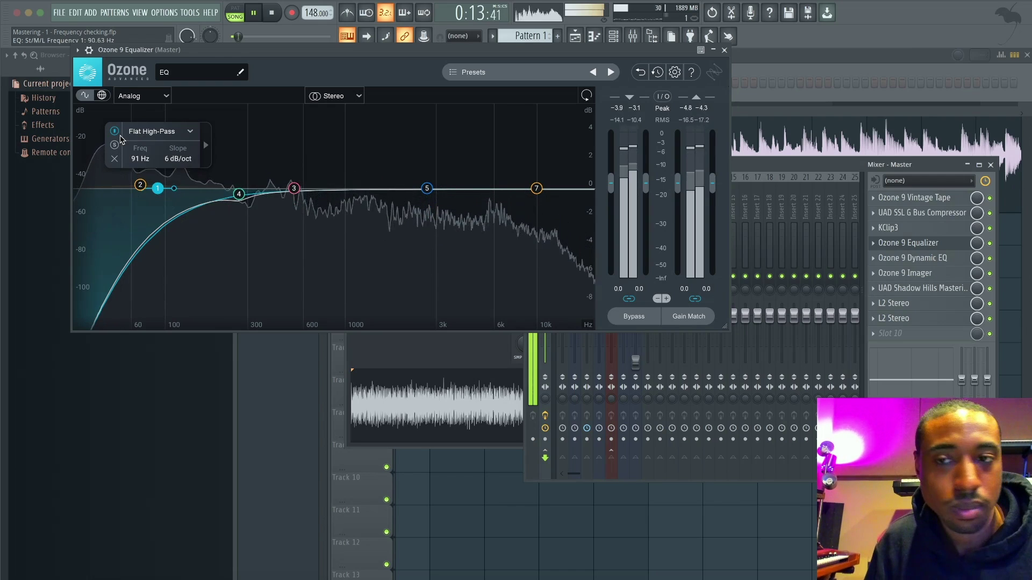
pyautogui.moveTo(139, 162)
pyautogui.mouseDown()
pyautogui.moveTo(139, 145)
pyautogui.moveTo(156, 163)
pyautogui.mouseUp()
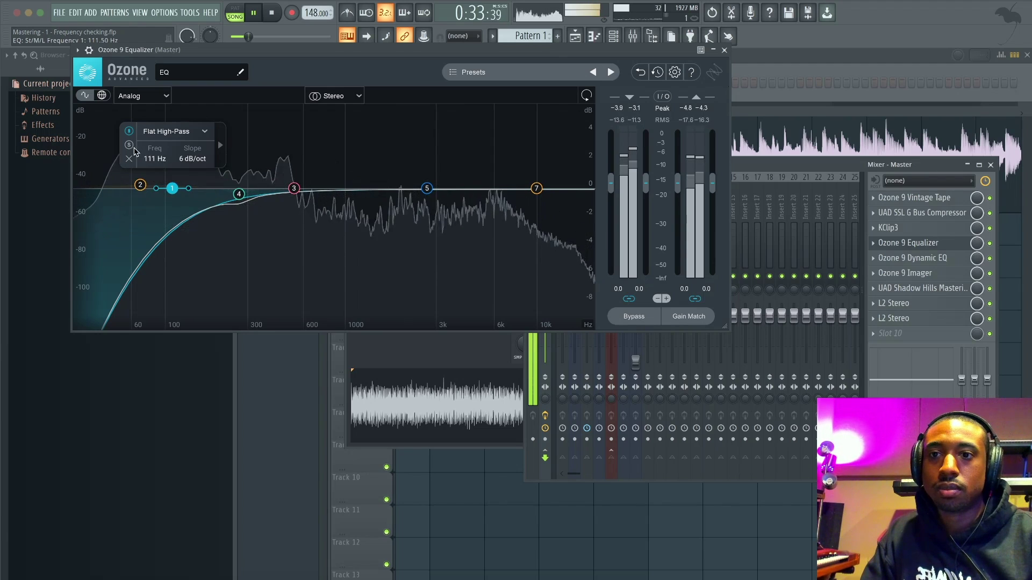
# Switch the equalizer's high-pass band off and on again to compare the sound, and close the equalizer
pyautogui.click(129, 131)
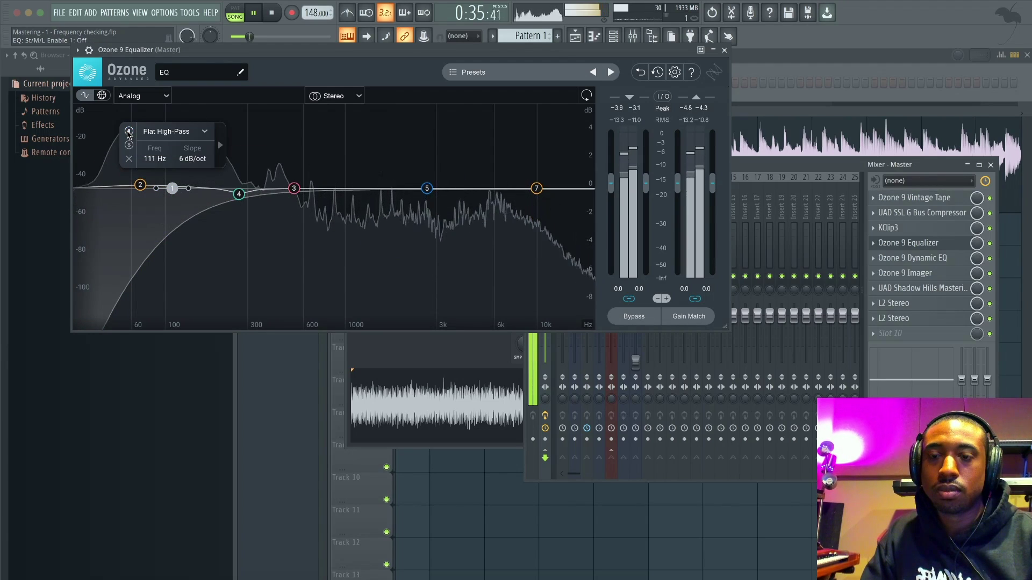
pyautogui.click(128, 132)
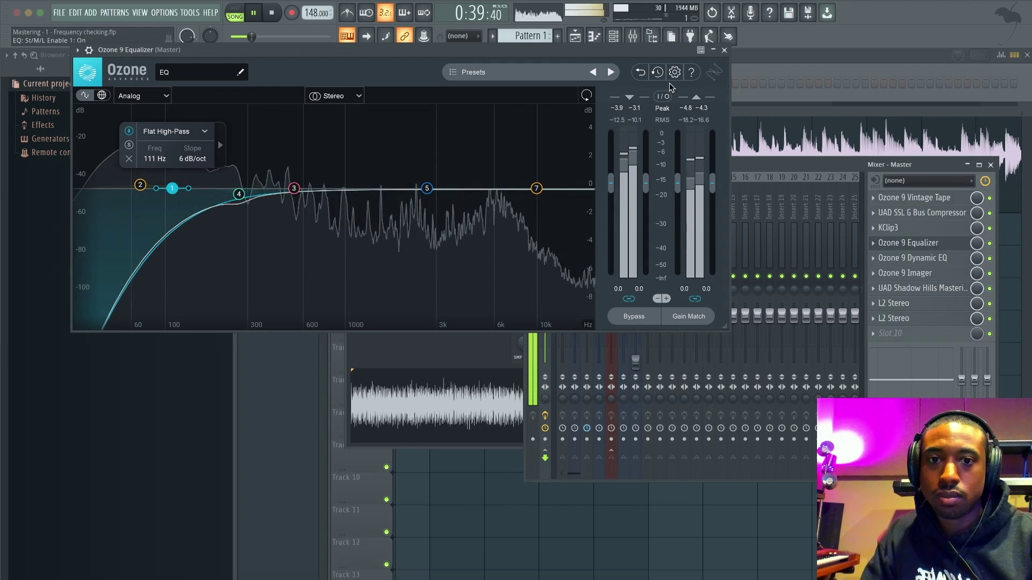
pyautogui.click(723, 50)
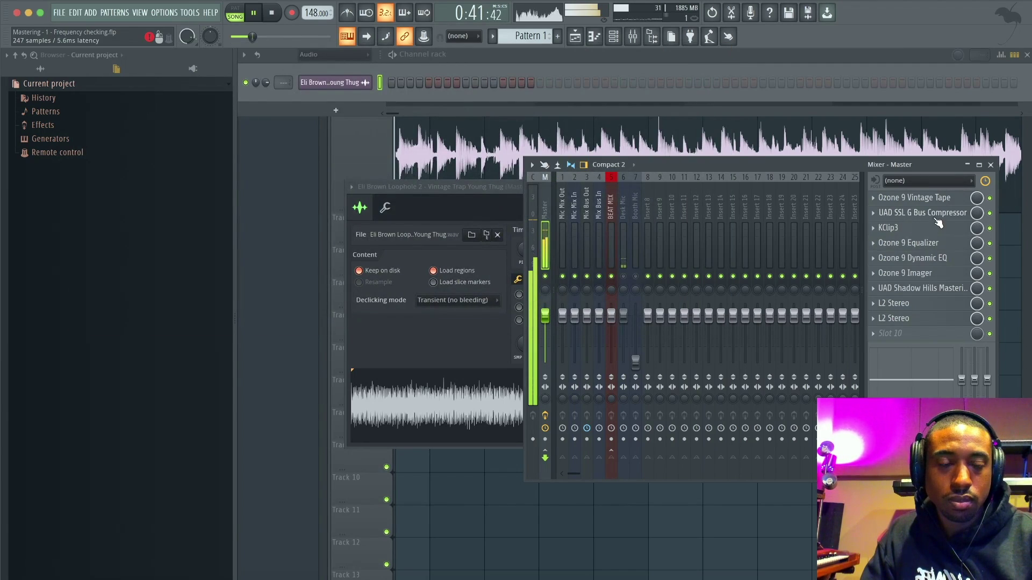